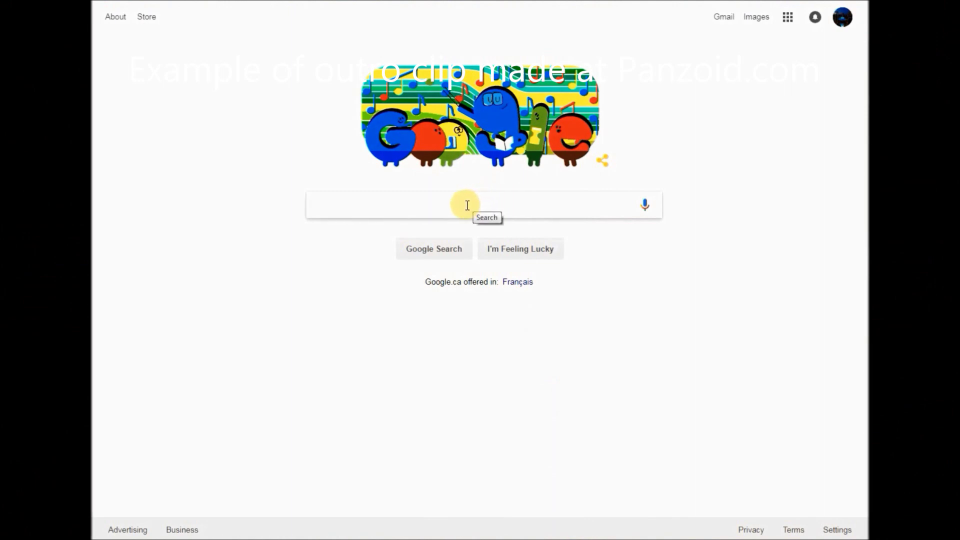
Step: Search Google for "panzoid"
{"action": "left_click", "coordinate": [467, 205]}
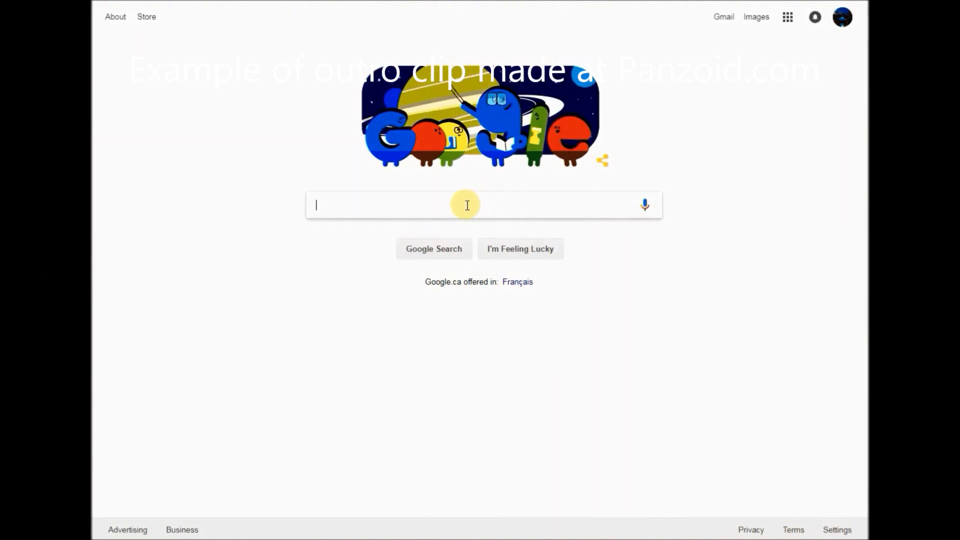
{"action": "right_click", "coordinate": [466, 205]}
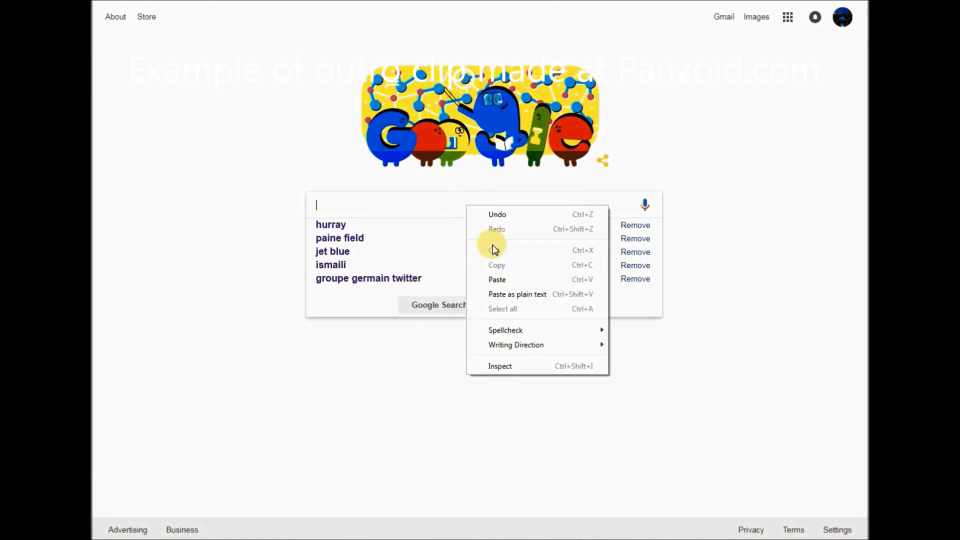
{"action": "left_click", "coordinate": [499, 278]}
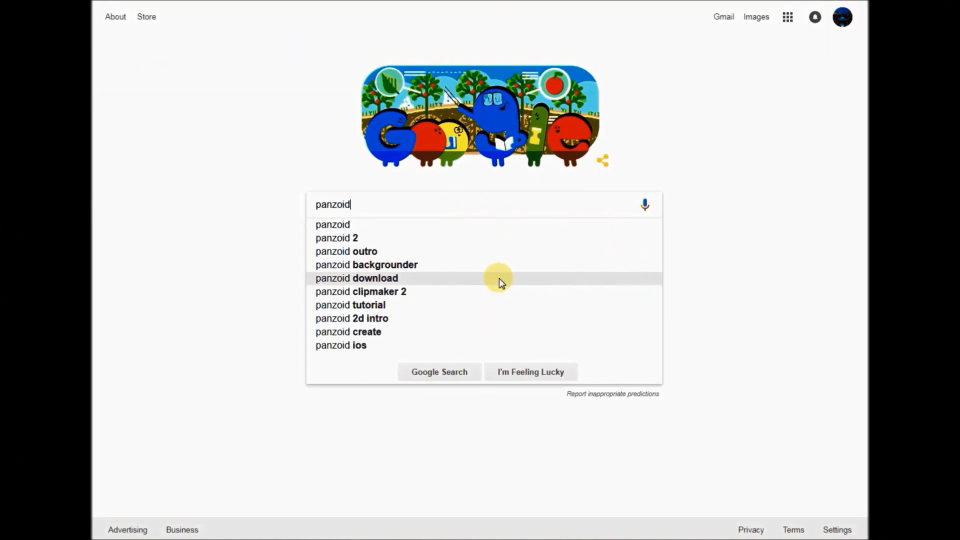
{"action": "left_click", "coordinate": [331, 225]}
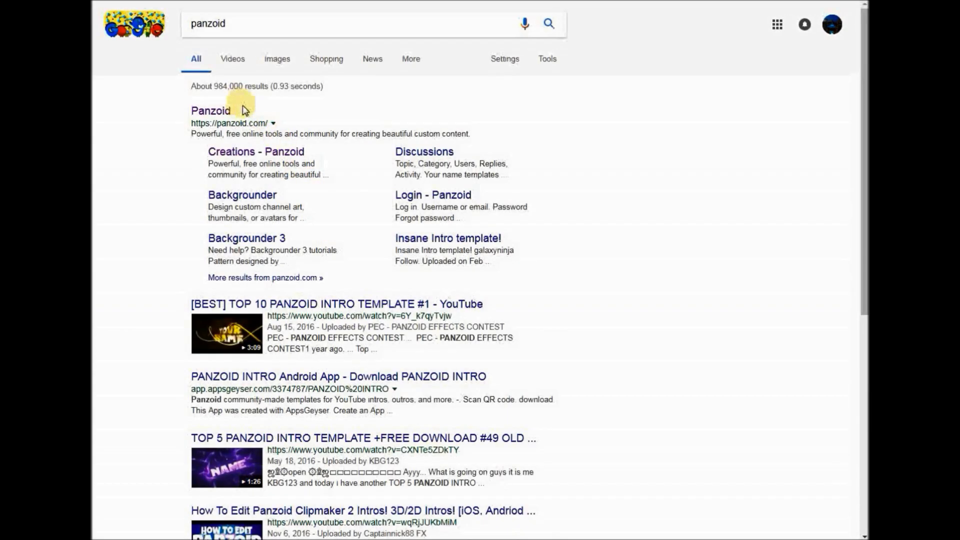
Step: Open the Panzoid website from the search results and launch its Clipmaker tool
{"action": "double_click", "coordinate": [194, 112]}
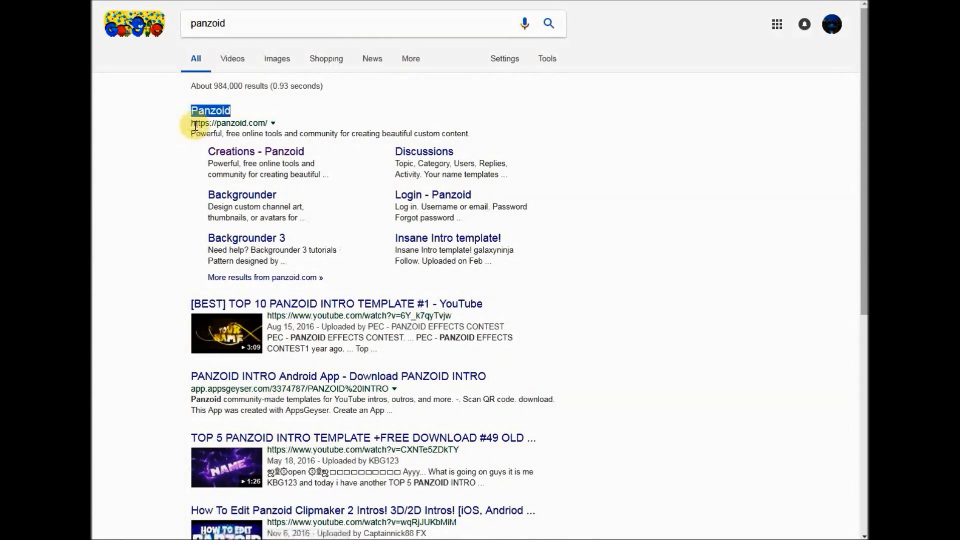
{"action": "left_click", "coordinate": [220, 113]}
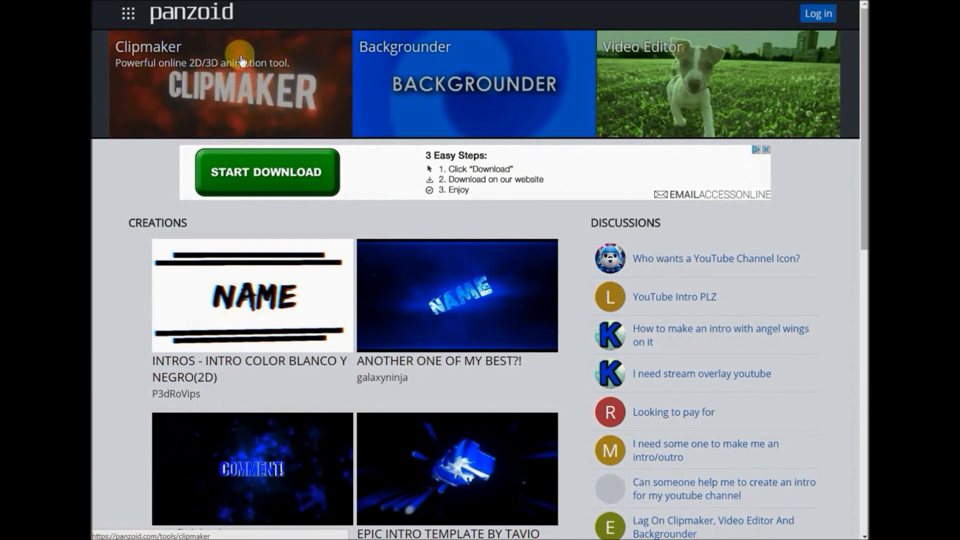
{"action": "left_click", "coordinate": [239, 75]}
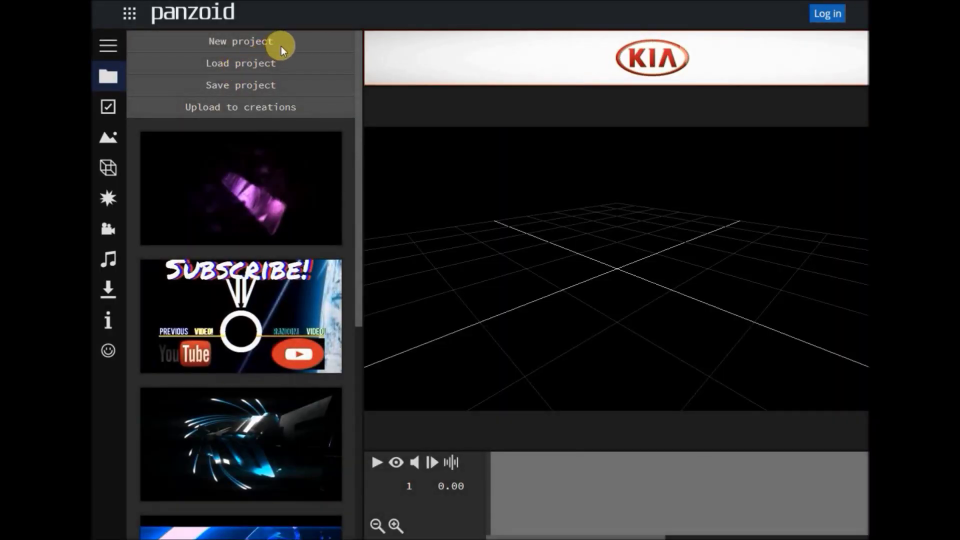
Step: Start a new Clipmaker project and save it as the file clipmaker_project.pz
{"action": "left_click", "coordinate": [213, 43]}
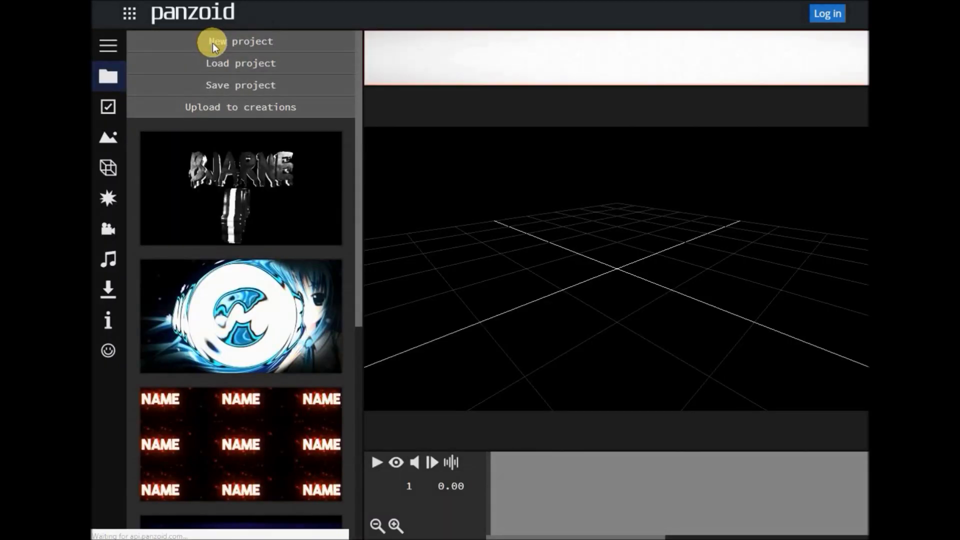
{"action": "left_click", "coordinate": [277, 66]}
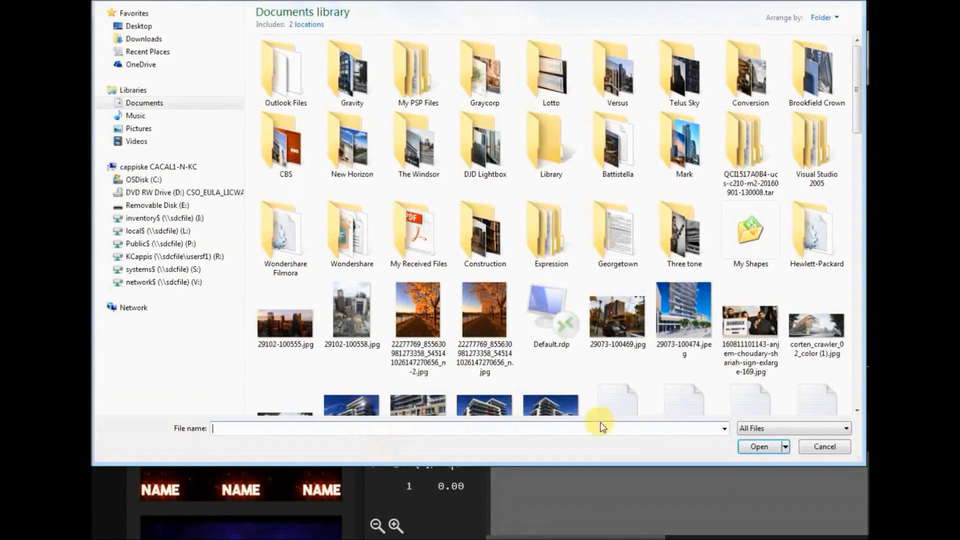
{"action": "left_click", "coordinate": [824, 446]}
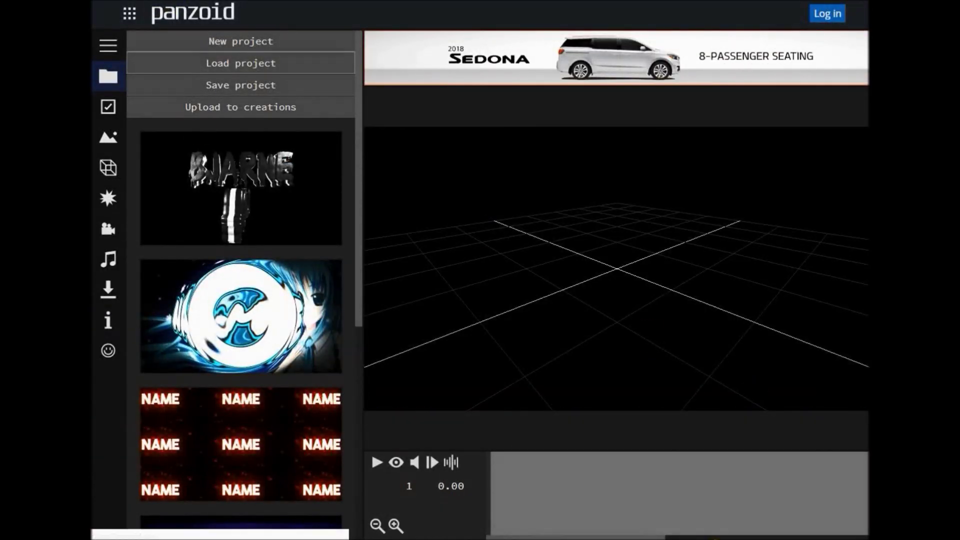
{"action": "left_click", "coordinate": [258, 85]}
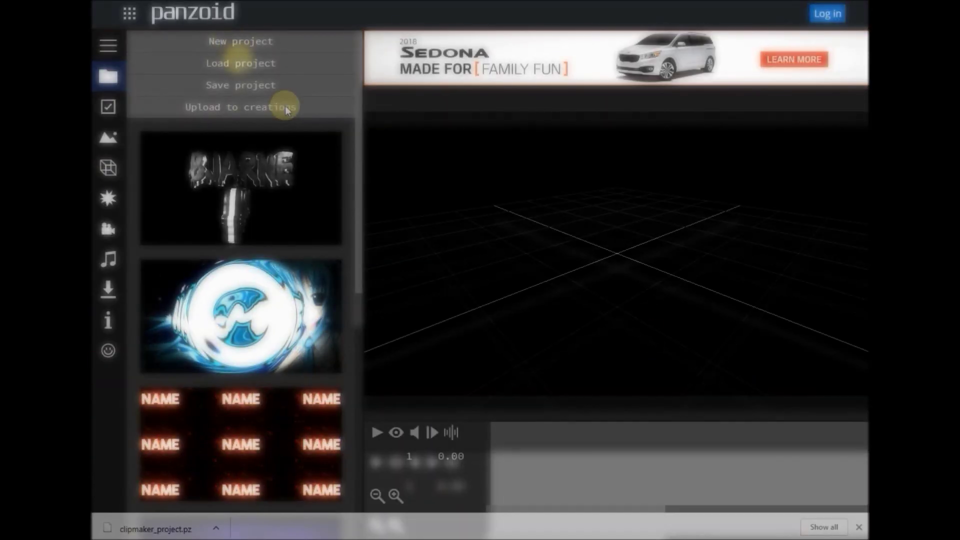
Step: Configure the project's basic settings to 1920x1080 (1080p) resolution, a frame rate of 60 and a length of 10 seconds
{"action": "left_click", "coordinate": [105, 107]}
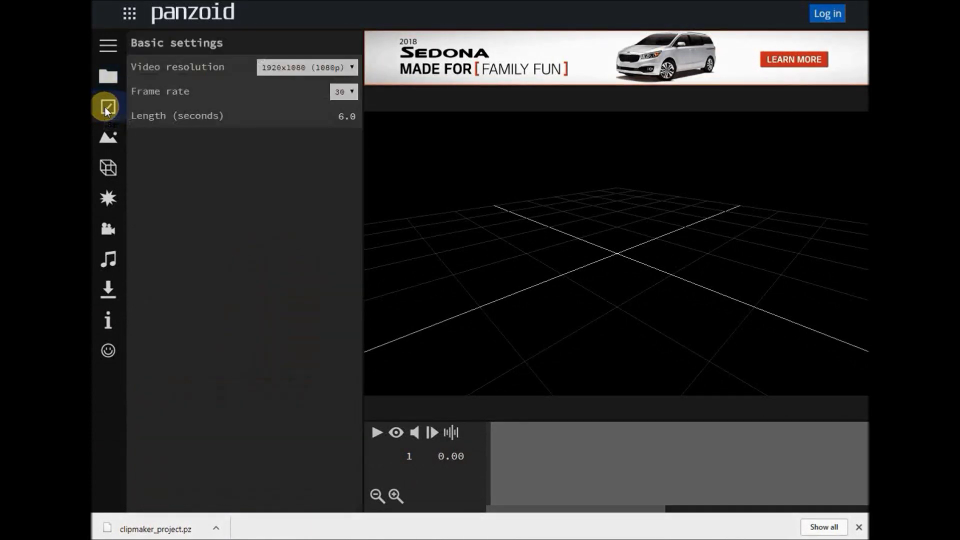
{"action": "left_click", "coordinate": [351, 67]}
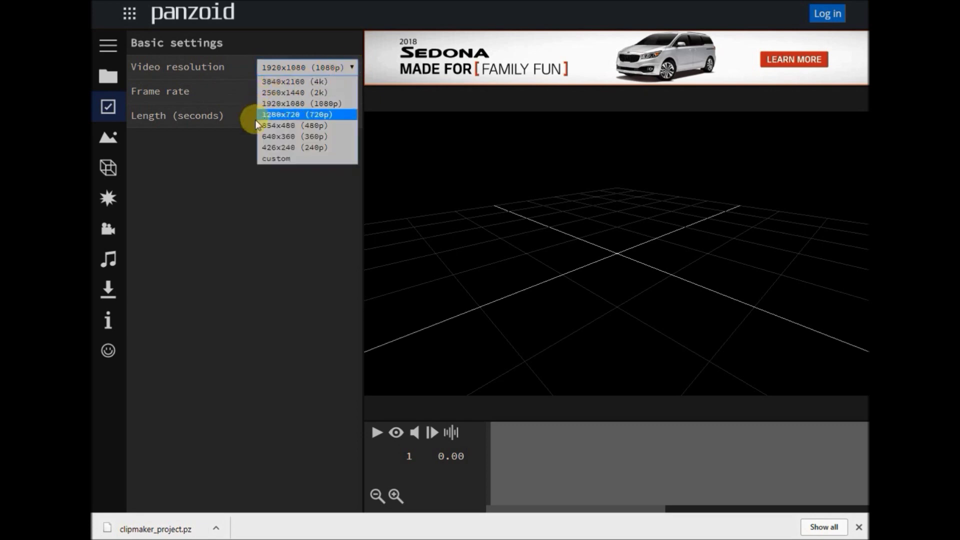
{"action": "left_click", "coordinate": [306, 104]}
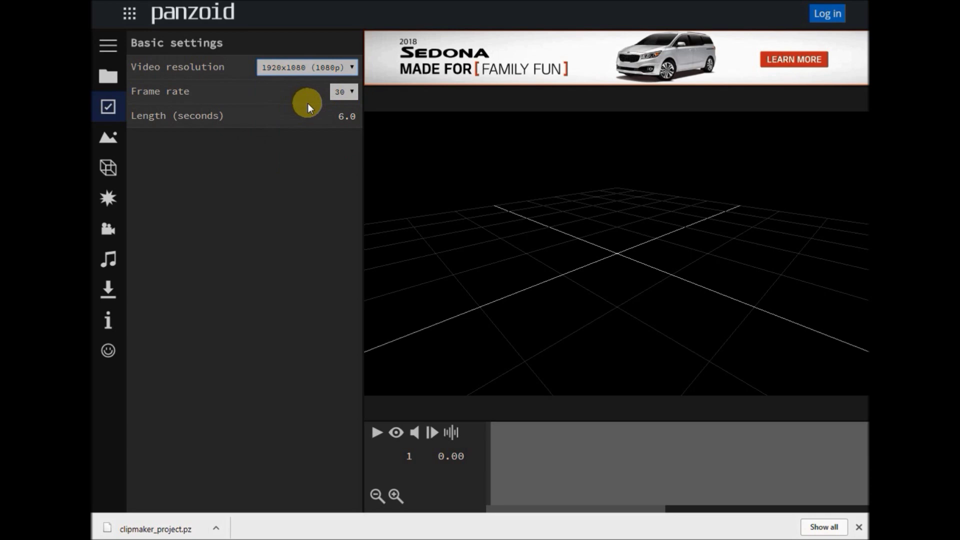
{"action": "left_click", "coordinate": [351, 94]}
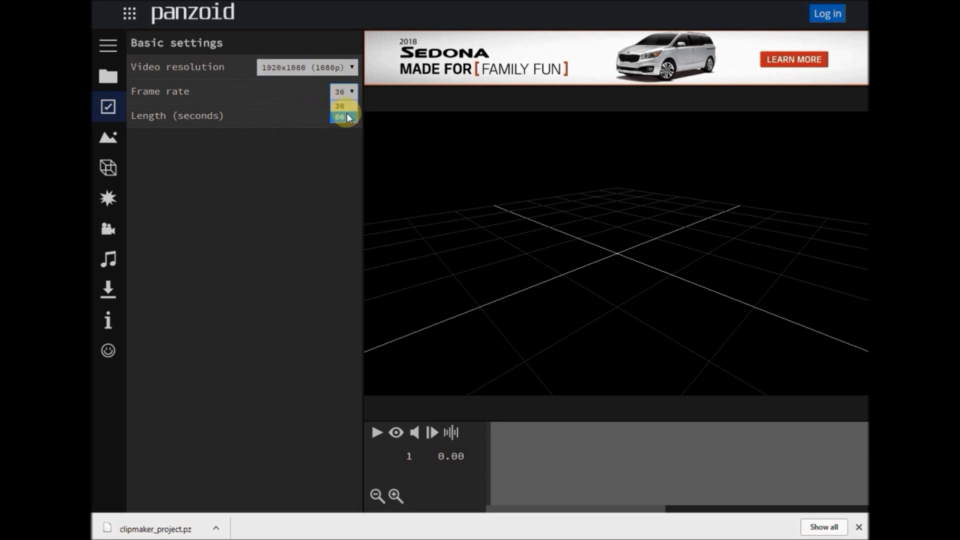
{"action": "left_click", "coordinate": [347, 118]}
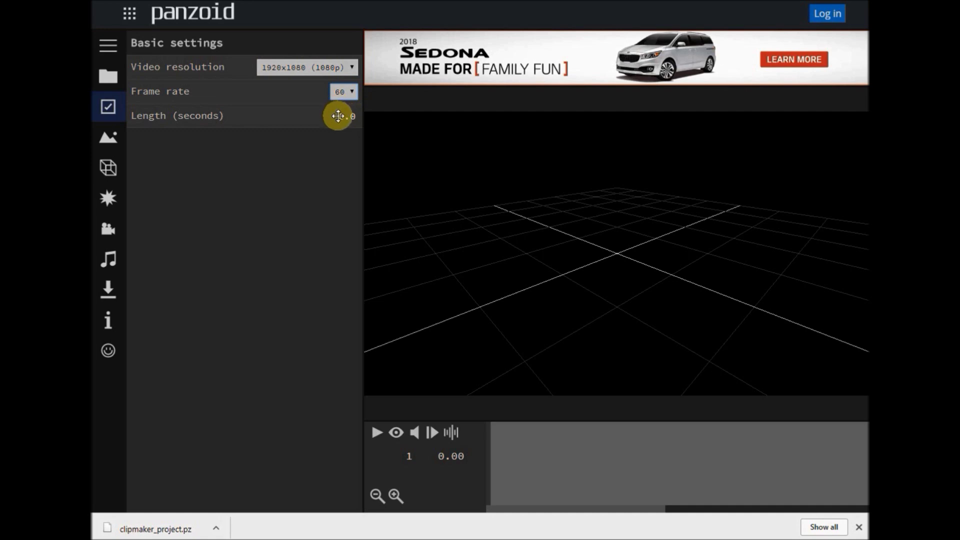
{"action": "mouse_move", "coordinate": [351, 115]}
{"action": "left_mouse_down"}
{"action": "mouse_move", "coordinate": [216, 122]}
{"action": "mouse_move", "coordinate": [403, 112]}
{"action": "mouse_move", "coordinate": [272, 119]}
{"action": "mouse_move", "coordinate": [345, 115]}
{"action": "left_mouse_up"}
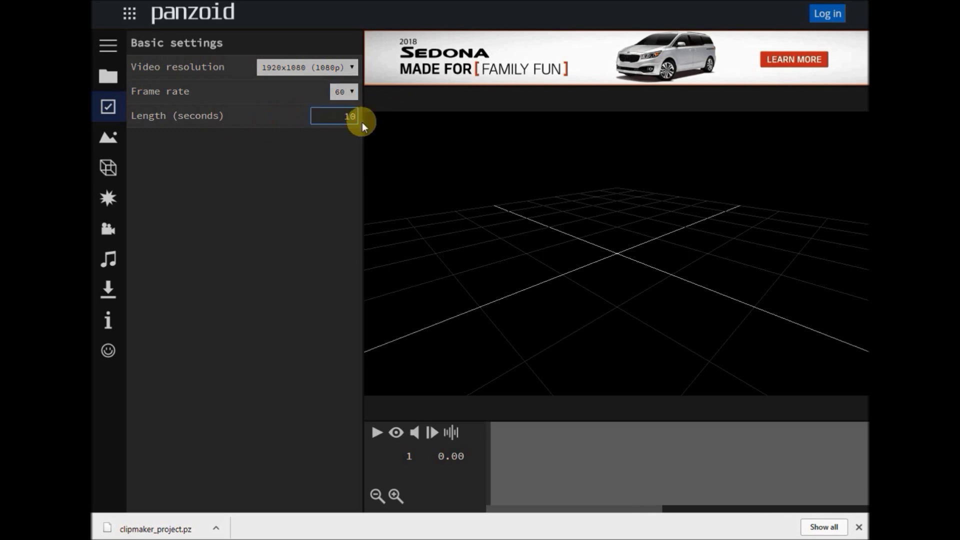
{"action": "left_click", "coordinate": [338, 152]}
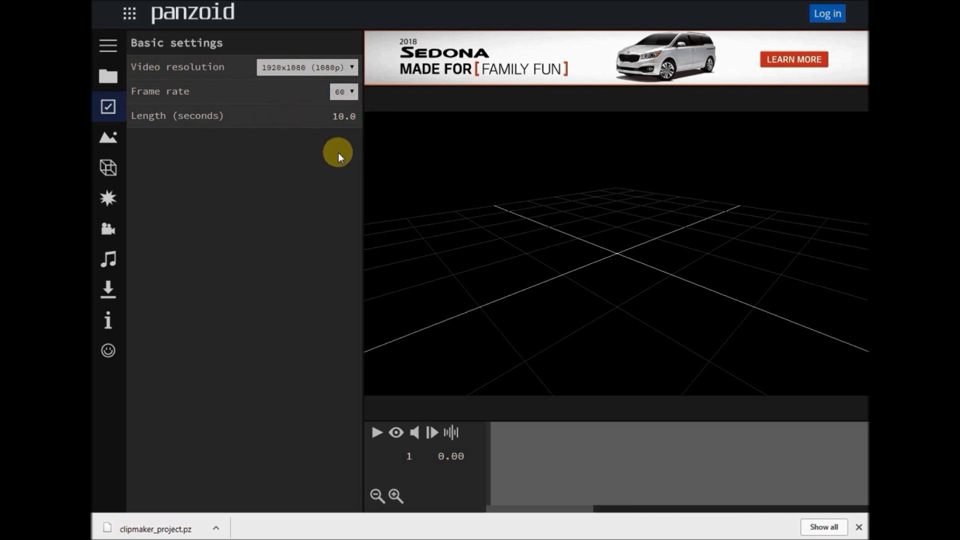
Step: Add a Rectangle shape object to the scene and select it to show its properties
{"action": "left_click", "coordinate": [108, 168]}
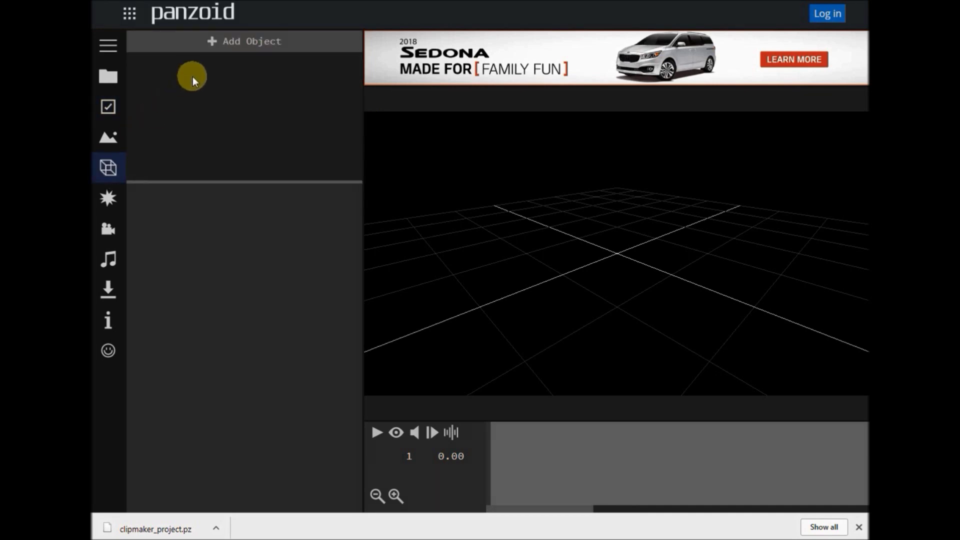
{"action": "left_click", "coordinate": [241, 41]}
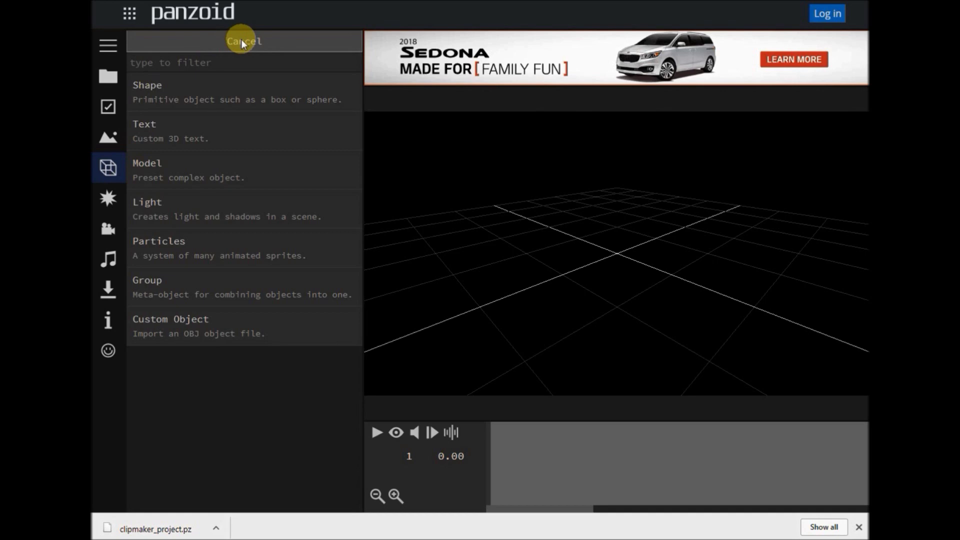
{"action": "left_click", "coordinate": [198, 94]}
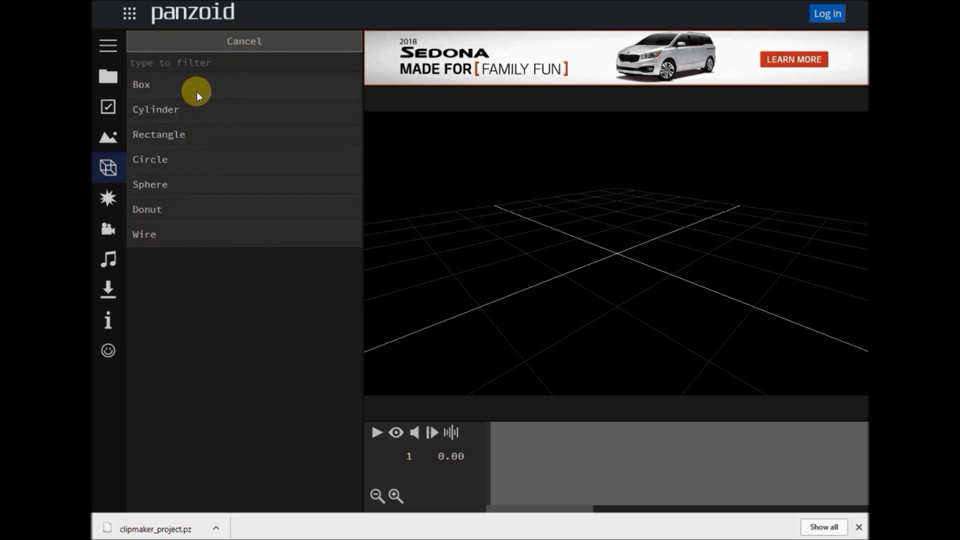
{"action": "left_click", "coordinate": [201, 133]}
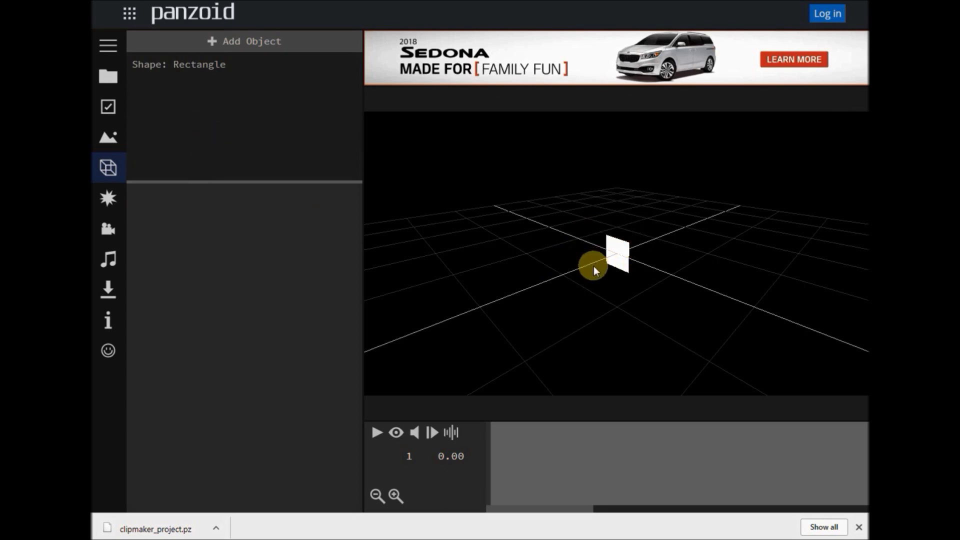
{"action": "left_click", "coordinate": [189, 65]}
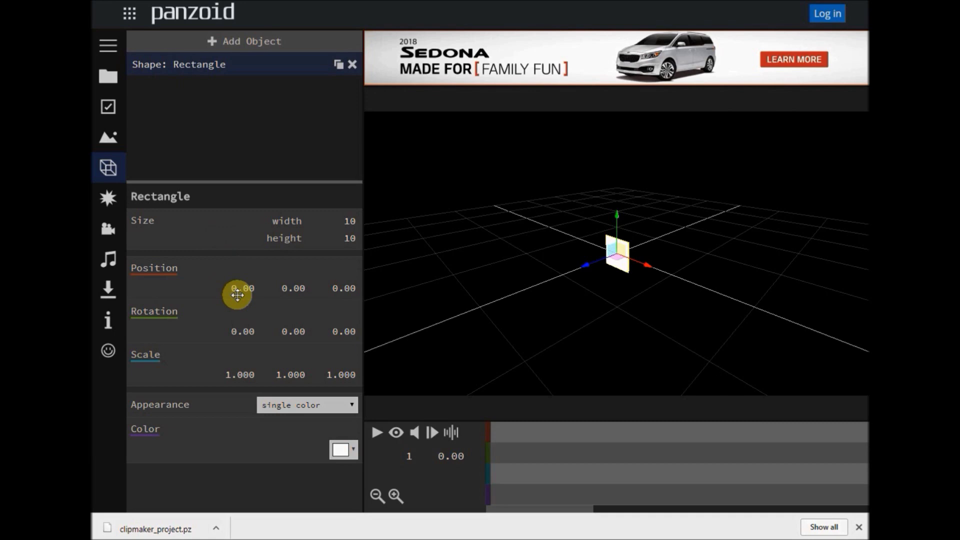
Step: Resize the rectangle to a width of 39 and a height of 31, and check it briefly in the camera view
{"action": "left_click_drag", "start_coordinate": [349, 221], "coordinate": [511, 208]}
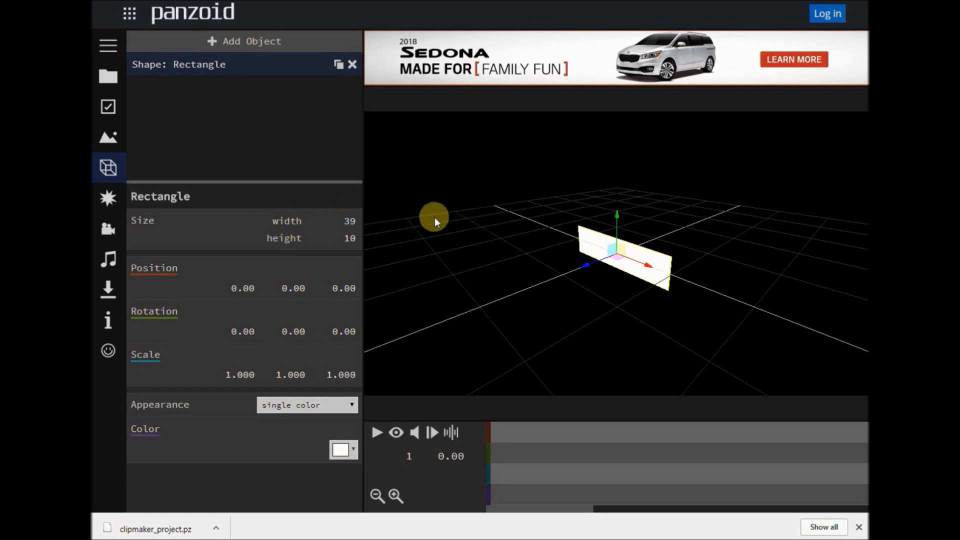
{"action": "left_click_drag", "start_coordinate": [351, 239], "coordinate": [481, 242]}
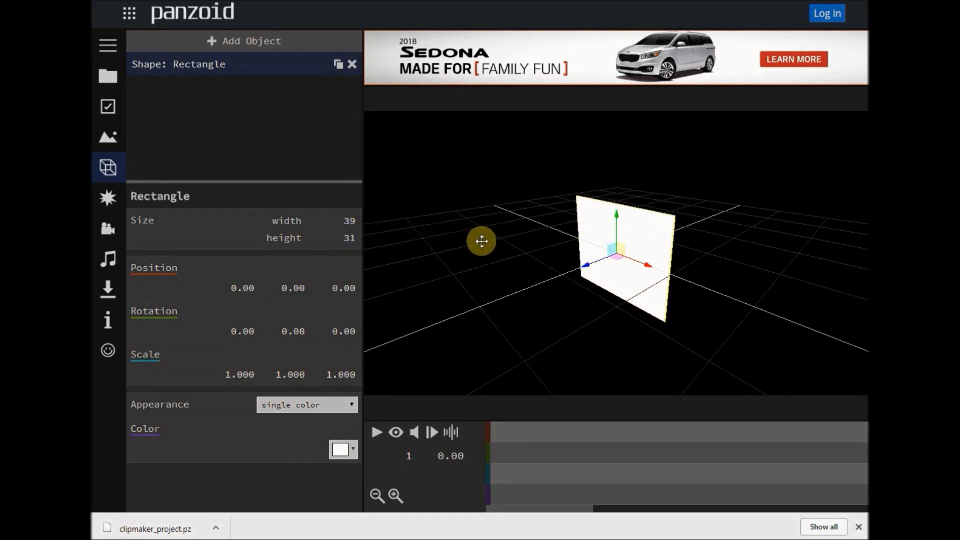
{"action": "left_click", "coordinate": [395, 433]}
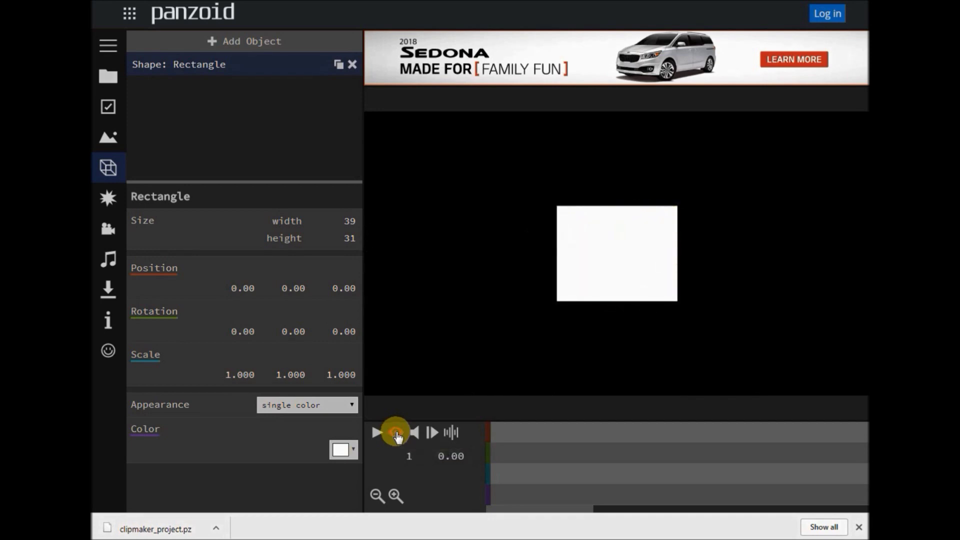
{"action": "left_click", "coordinate": [396, 433]}
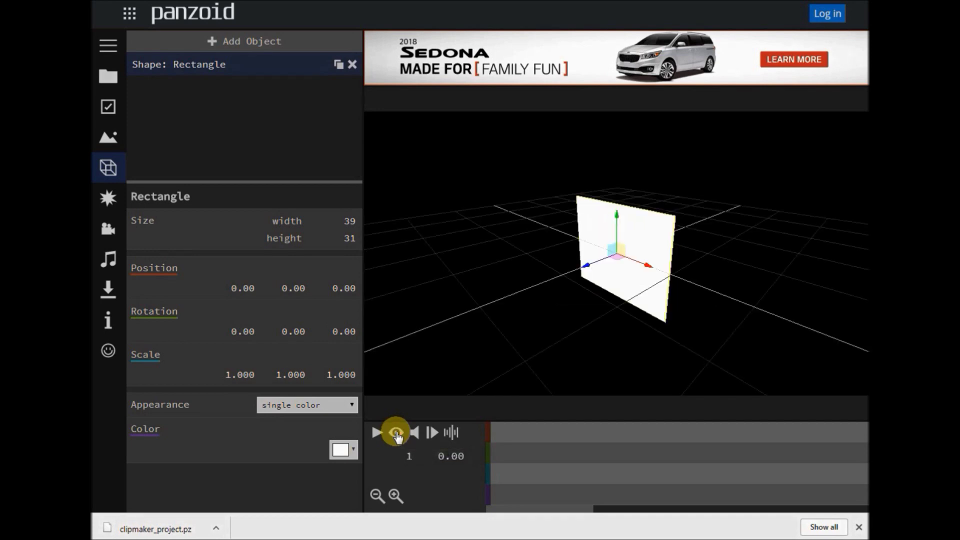
Step: Using the camera view, enlarge the rectangle to a width of 167 and a height of 98 so it fills the frame
{"action": "left_click", "coordinate": [395, 433]}
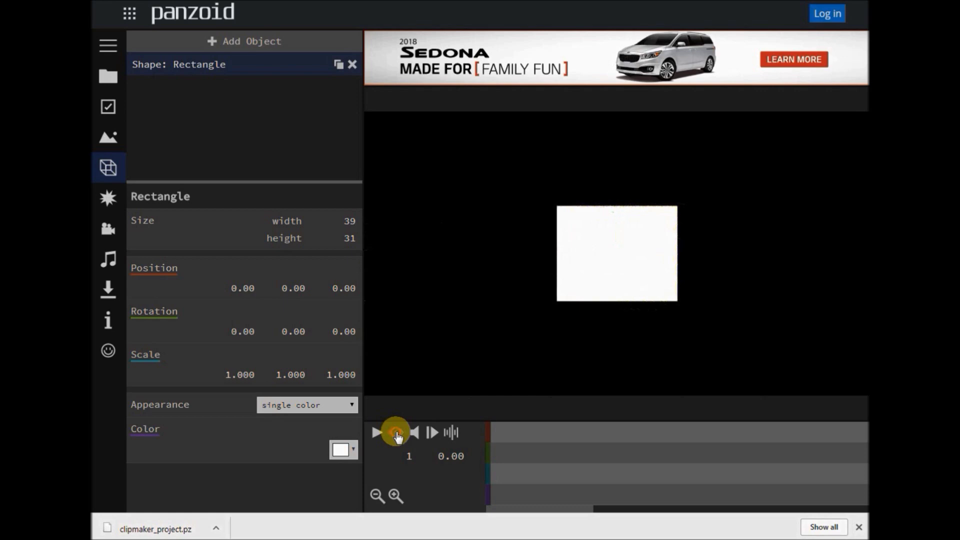
{"action": "left_click_drag", "start_coordinate": [352, 219], "coordinate": [740, 225]}
{"action": "left_click_drag", "start_coordinate": [351, 222], "coordinate": [660, 230]}
{"action": "left_click_drag", "start_coordinate": [348, 220], "coordinate": [451, 230]}
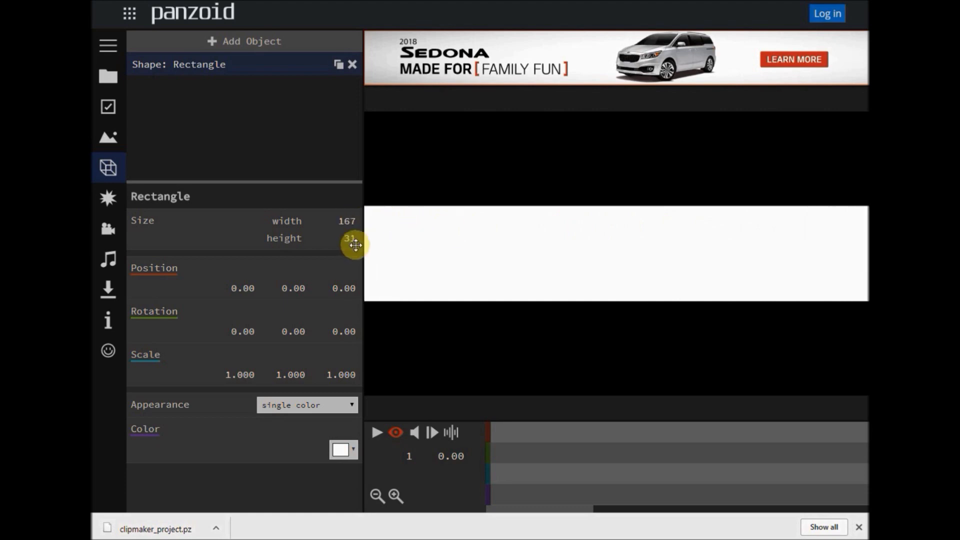
{"action": "left_click_drag", "start_coordinate": [346, 237], "coordinate": [748, 247]}
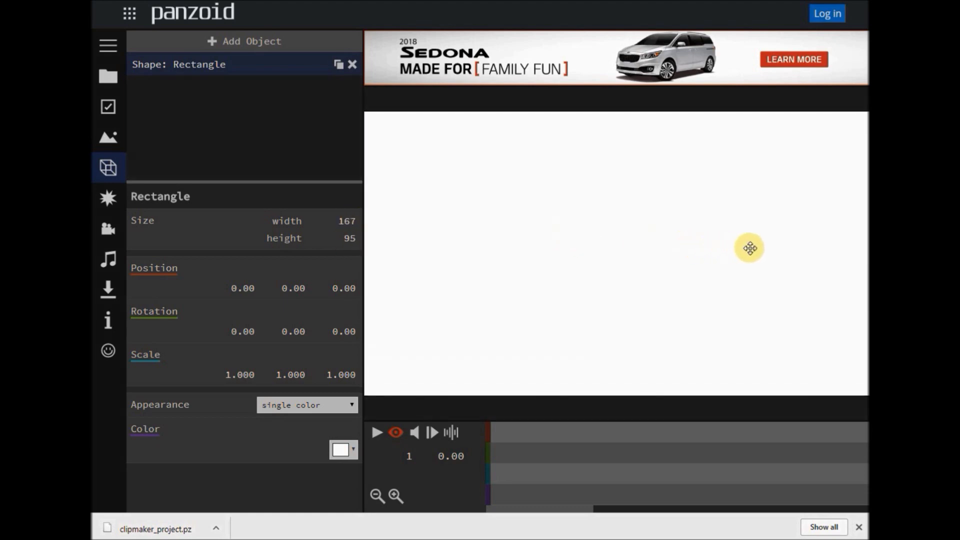
{"action": "left_click_drag", "start_coordinate": [354, 243], "coordinate": [356, 244]}
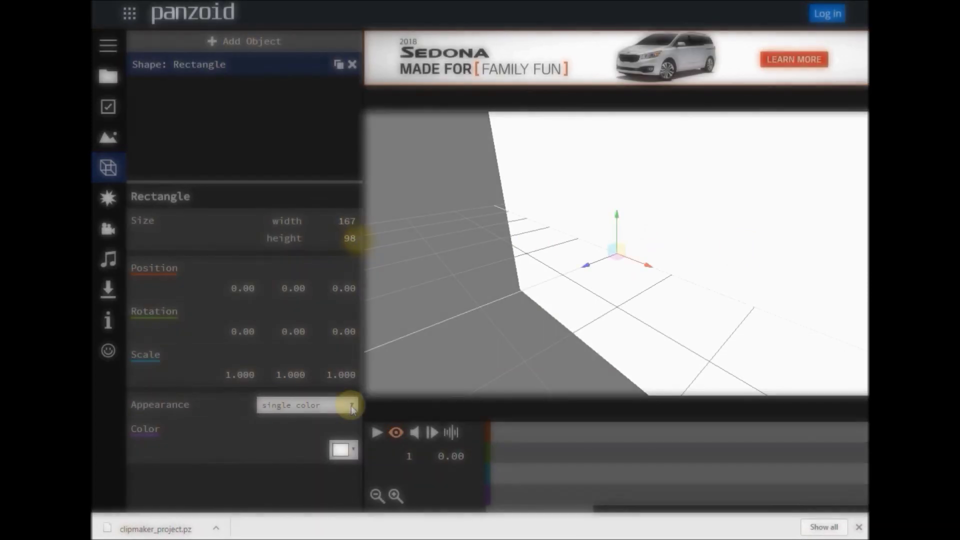
Step: Keep the rectangle's appearance as single color and change its color to red
{"action": "left_click", "coordinate": [351, 406]}
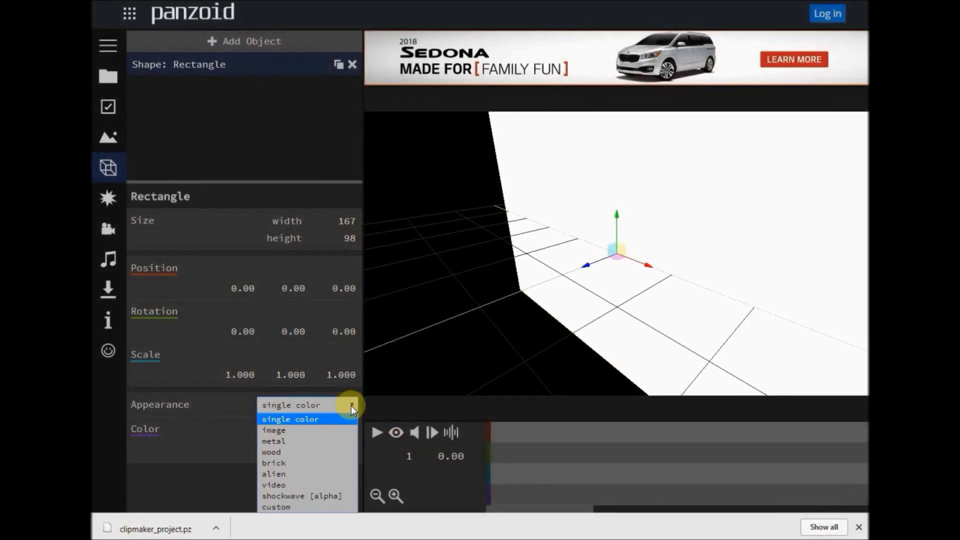
{"action": "left_click", "coordinate": [230, 403]}
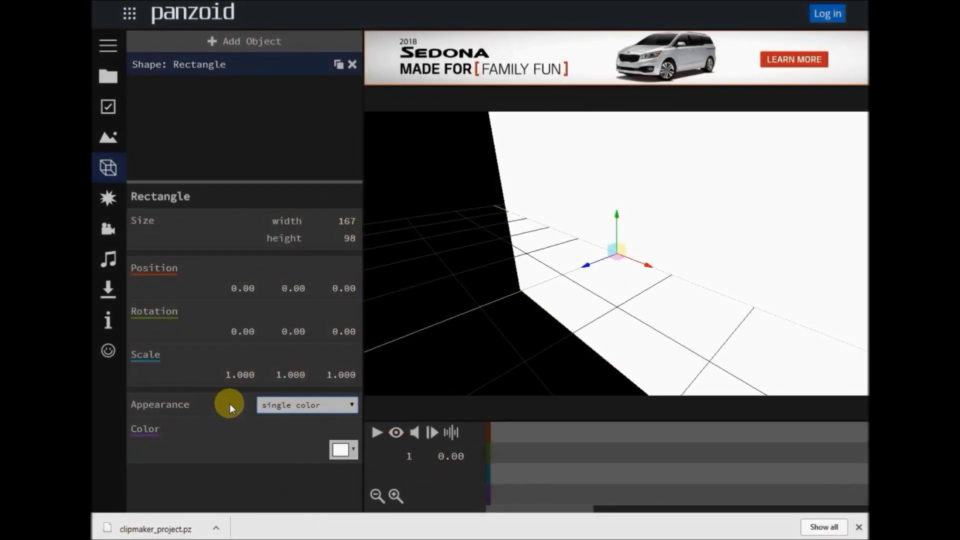
{"action": "left_click", "coordinate": [352, 449]}
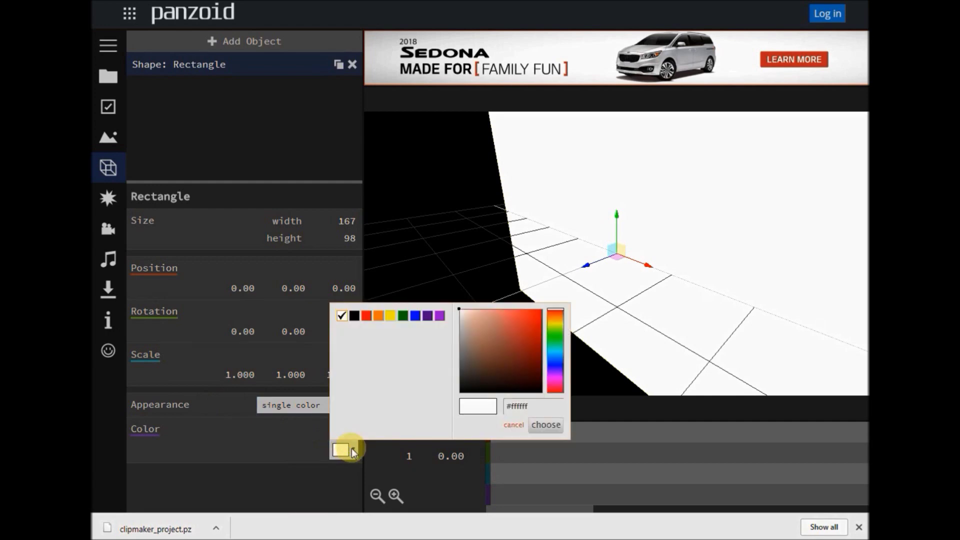
{"action": "left_click", "coordinate": [530, 340]}
{"action": "left_click", "coordinate": [542, 426]}
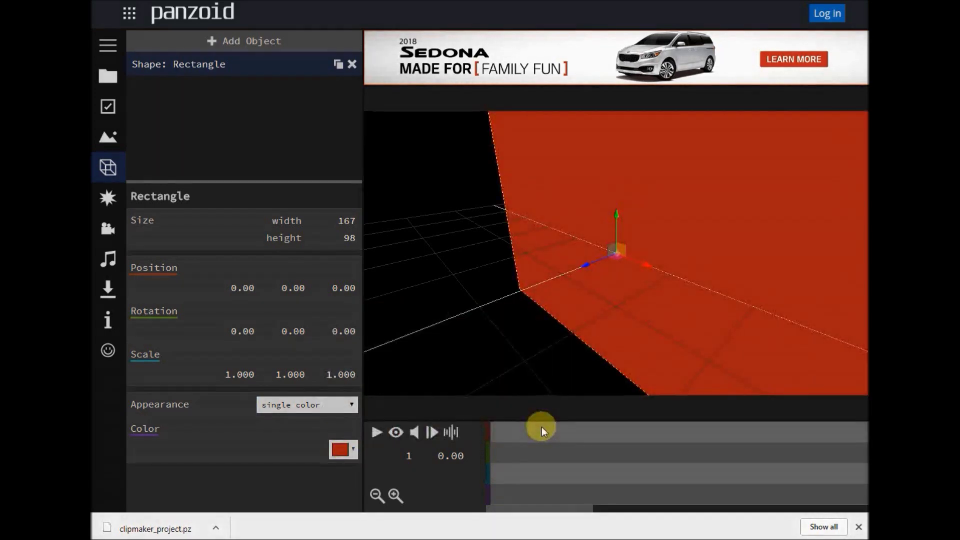
Step: Check the rectangle in the camera view, try the brick appearance on it, and preview that through the camera as well
{"action": "left_click", "coordinate": [396, 433]}
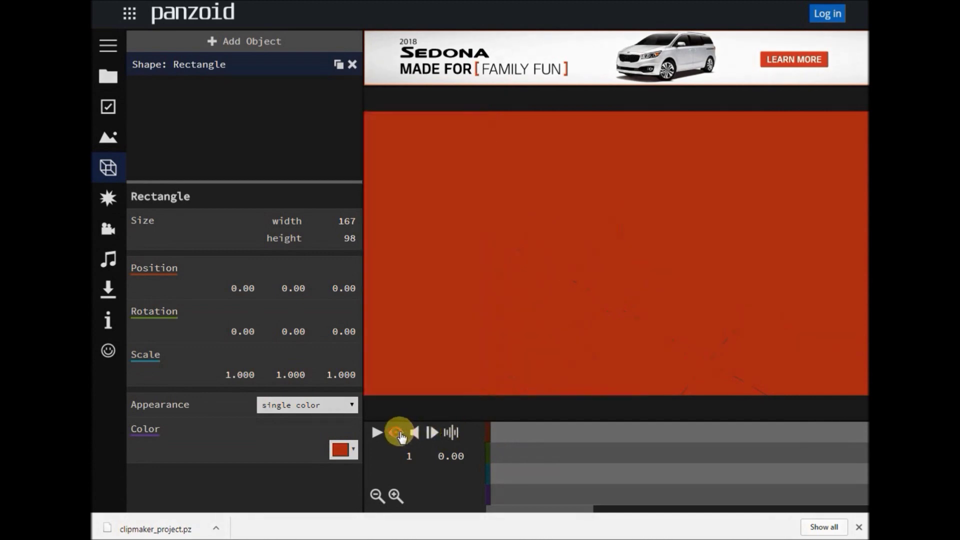
{"action": "left_click", "coordinate": [399, 434]}
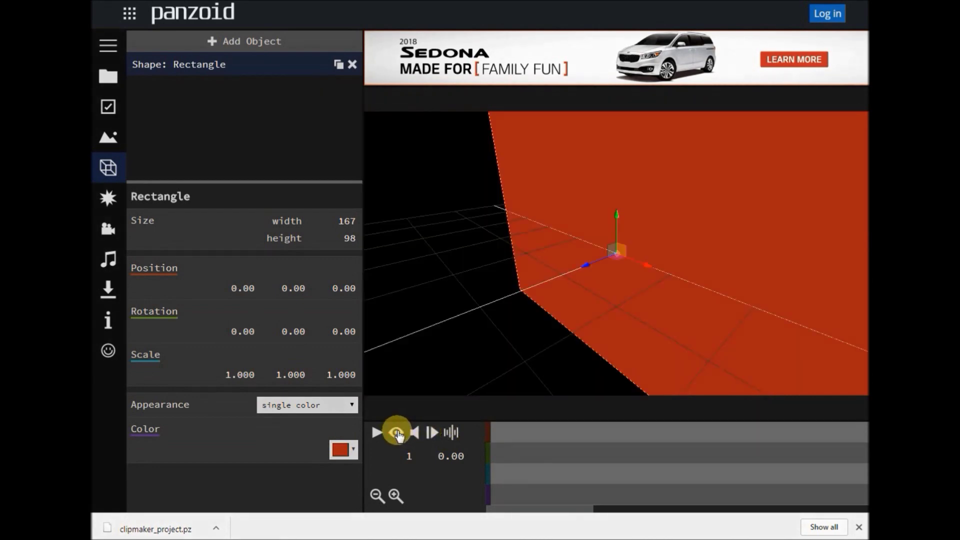
{"action": "left_click", "coordinate": [352, 404]}
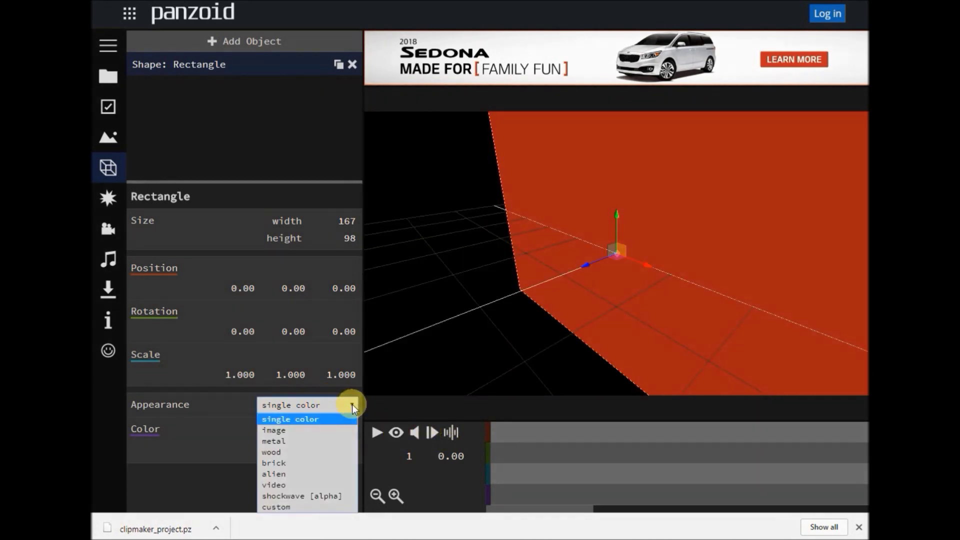
{"action": "left_click", "coordinate": [314, 461]}
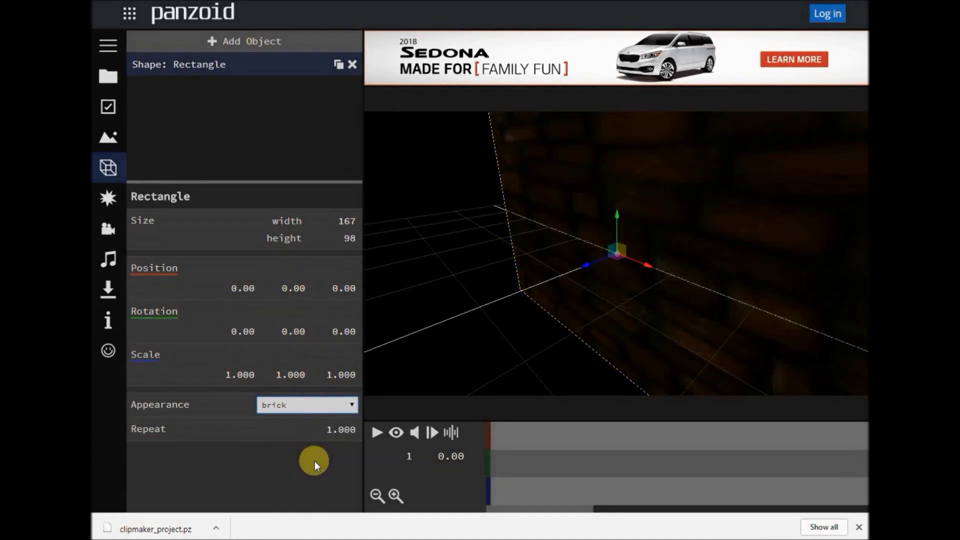
{"action": "left_click", "coordinate": [398, 432]}
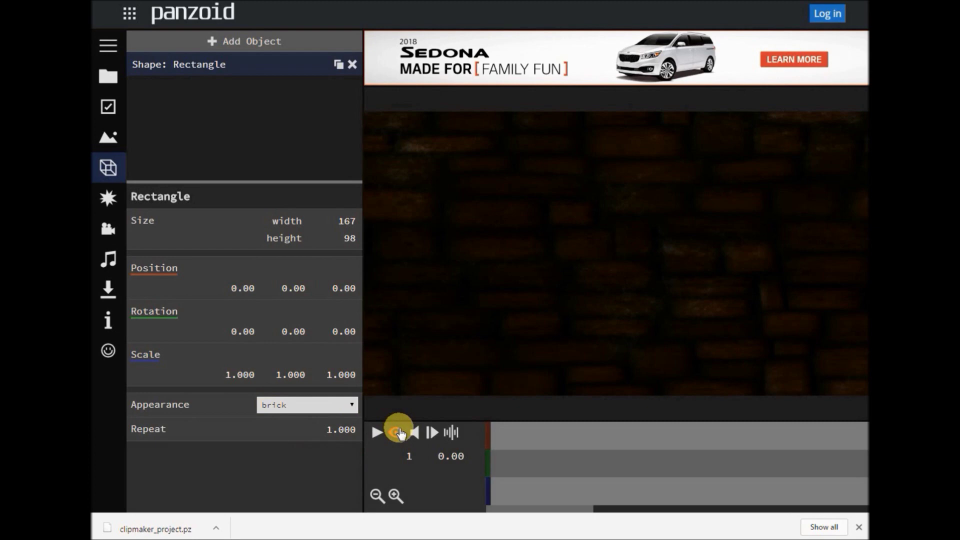
{"action": "left_click", "coordinate": [398, 432]}
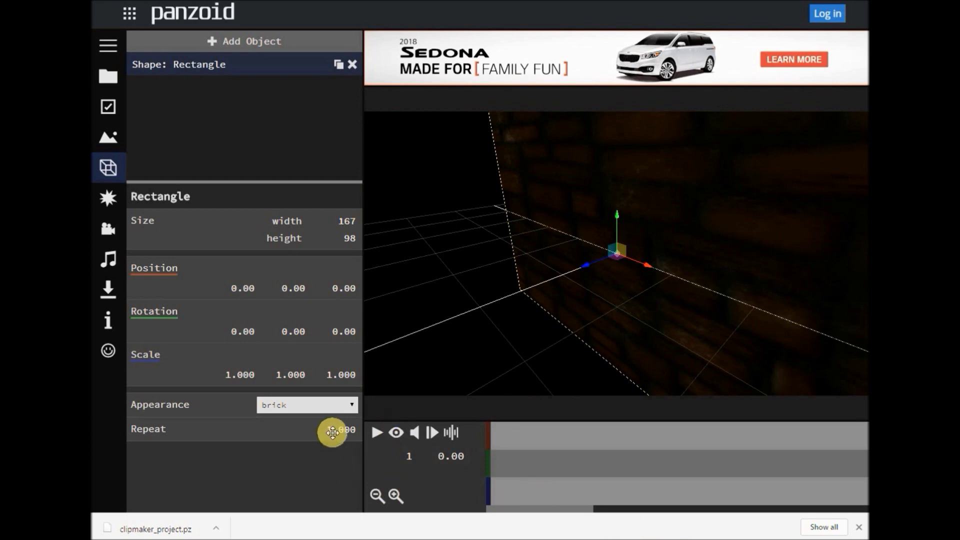
Step: Set the rectangle's appearance to image using landscape-1.jpg and check it in the camera view
{"action": "left_click", "coordinate": [352, 404]}
{"action": "left_click", "coordinate": [316, 430]}
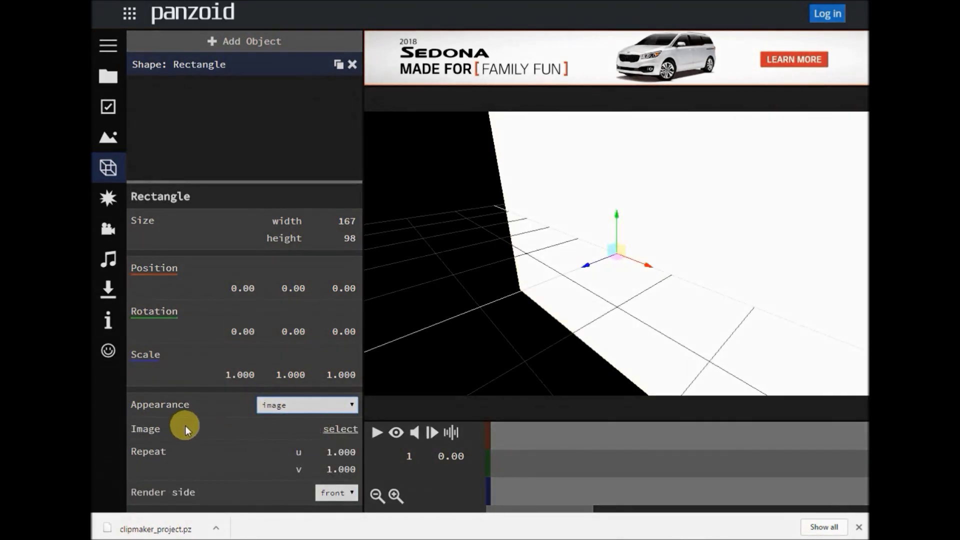
{"action": "left_click", "coordinate": [340, 429]}
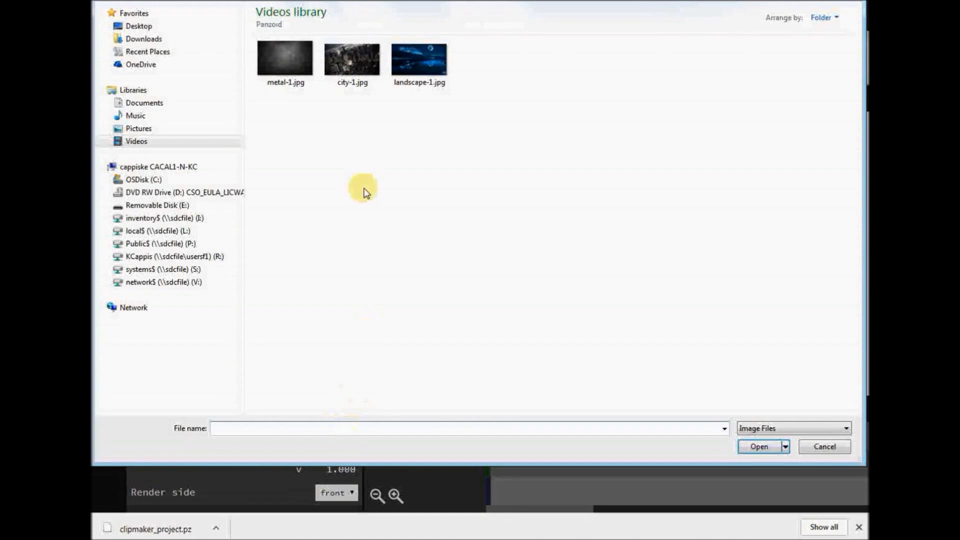
{"action": "left_click", "coordinate": [425, 62]}
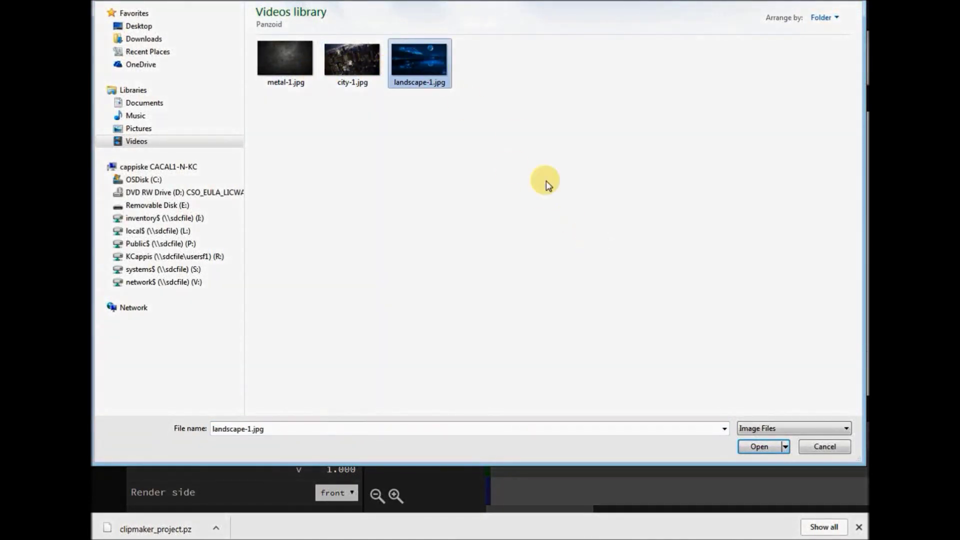
{"action": "left_click", "coordinate": [761, 446]}
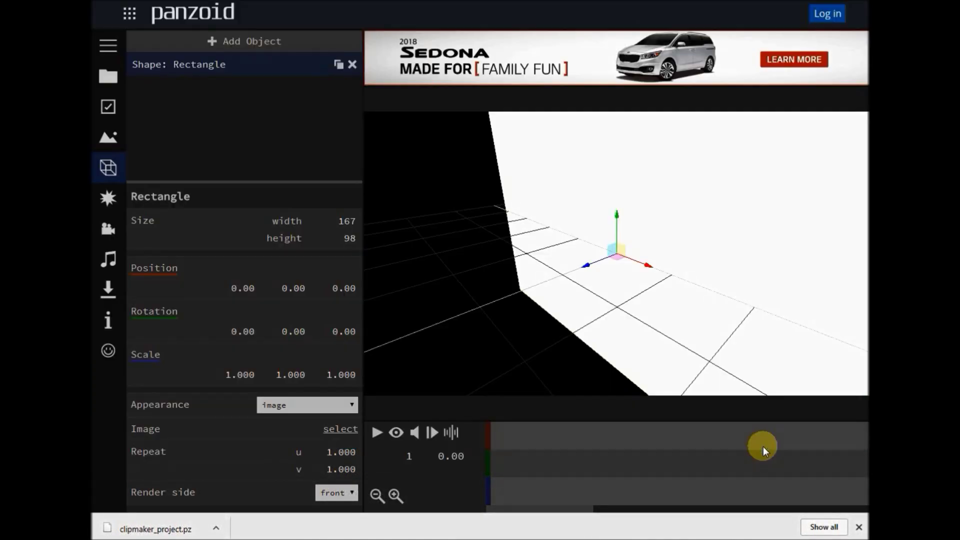
{"action": "left_click", "coordinate": [396, 433]}
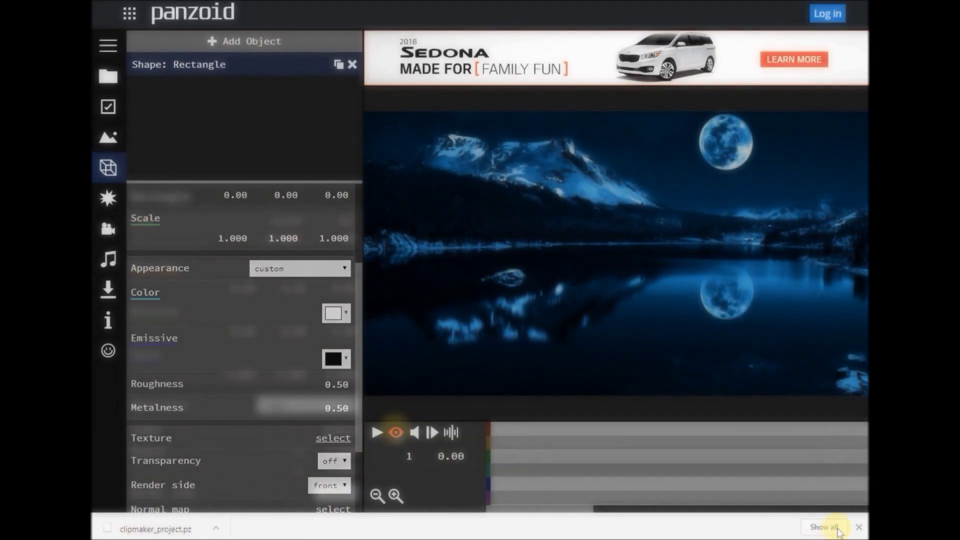
Step: Close the browser's download bar, add a Light object to the scene and select it to show its properties
{"action": "left_click", "coordinate": [858, 528]}
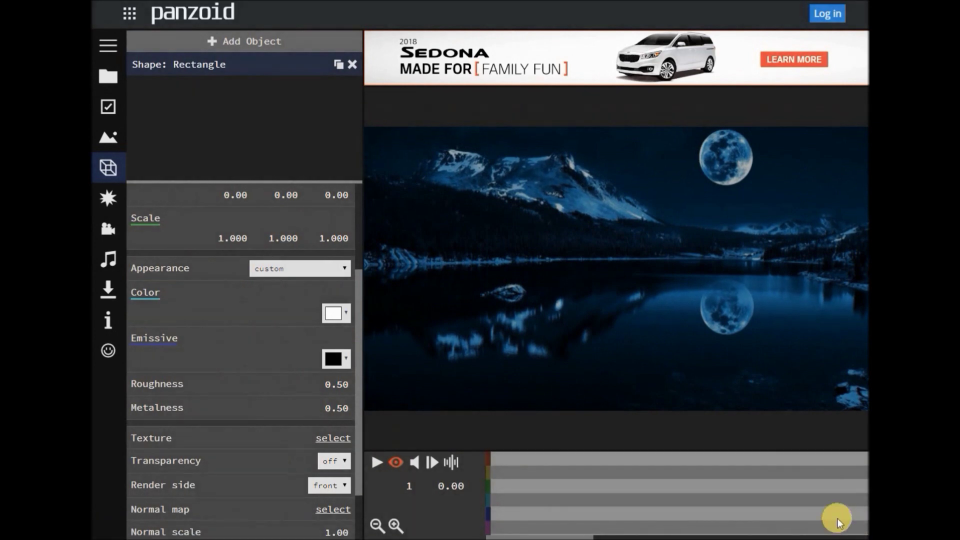
{"action": "left_click", "coordinate": [242, 41]}
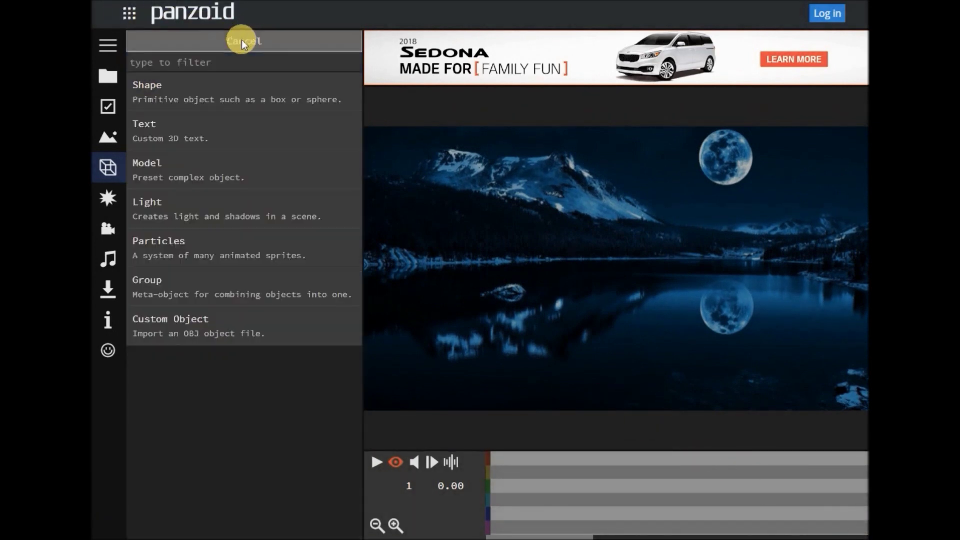
{"action": "left_click", "coordinate": [154, 202]}
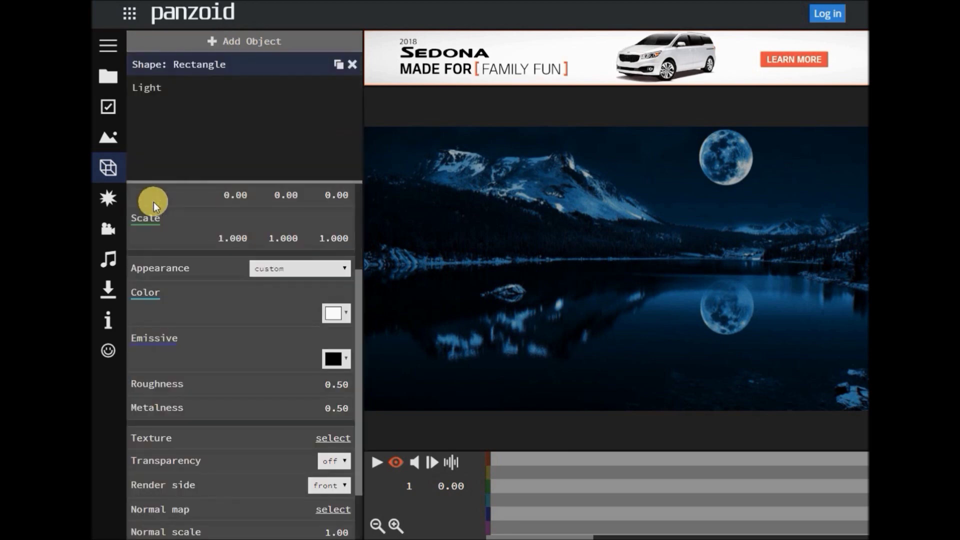
{"action": "left_click", "coordinate": [160, 88]}
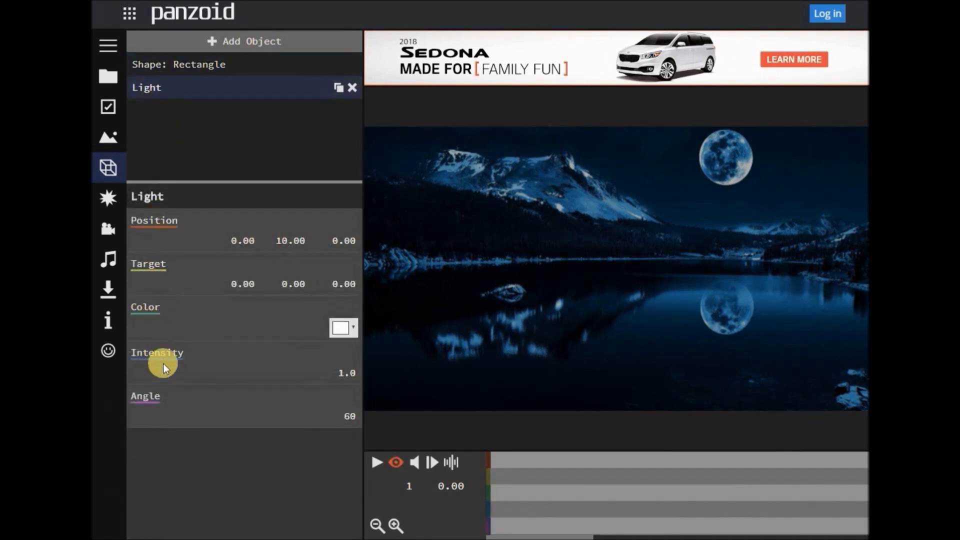
Step: Outside the camera view, move the light out in front of the rectangle to a position of about 1.93, 9.90, 77.12
{"action": "left_click", "coordinate": [396, 462]}
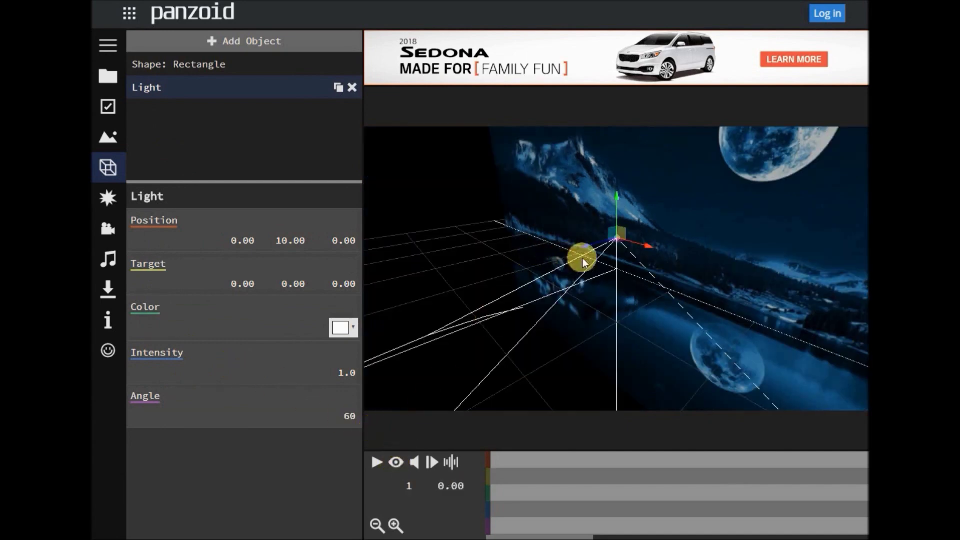
{"action": "scroll", "coordinate": [583, 258], "scroll_direction": "down", "scroll_amount": 8}
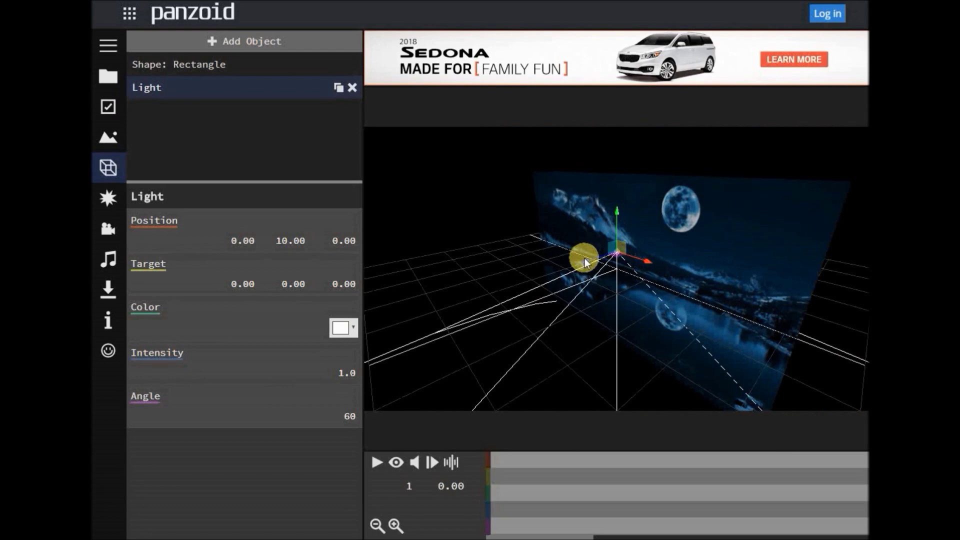
{"action": "left_click_drag", "start_coordinate": [577, 288], "coordinate": [572, 247]}
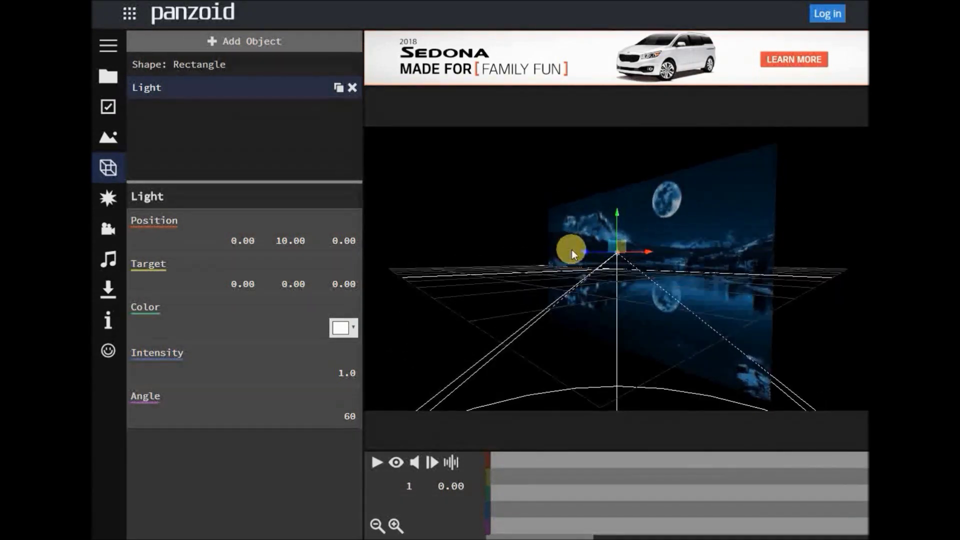
{"action": "left_click_drag", "start_coordinate": [615, 221], "coordinate": [508, 422]}
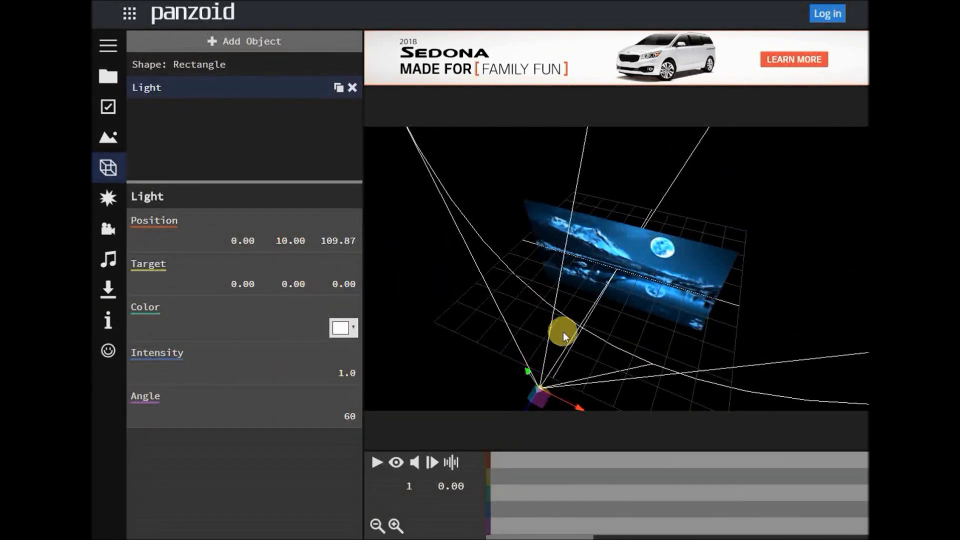
{"action": "left_click_drag", "start_coordinate": [534, 393], "coordinate": [597, 357]}
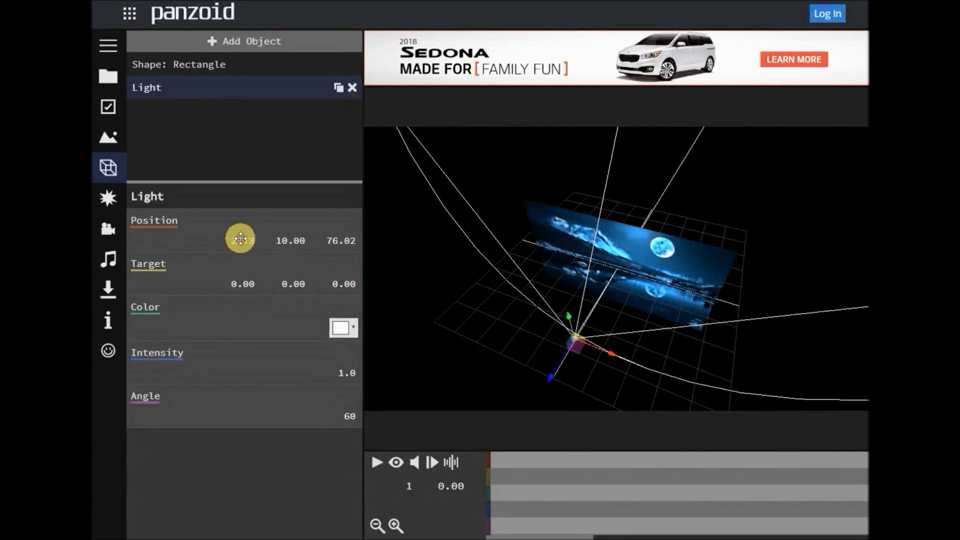
{"action": "left_click_drag", "start_coordinate": [247, 239], "coordinate": [347, 242]}
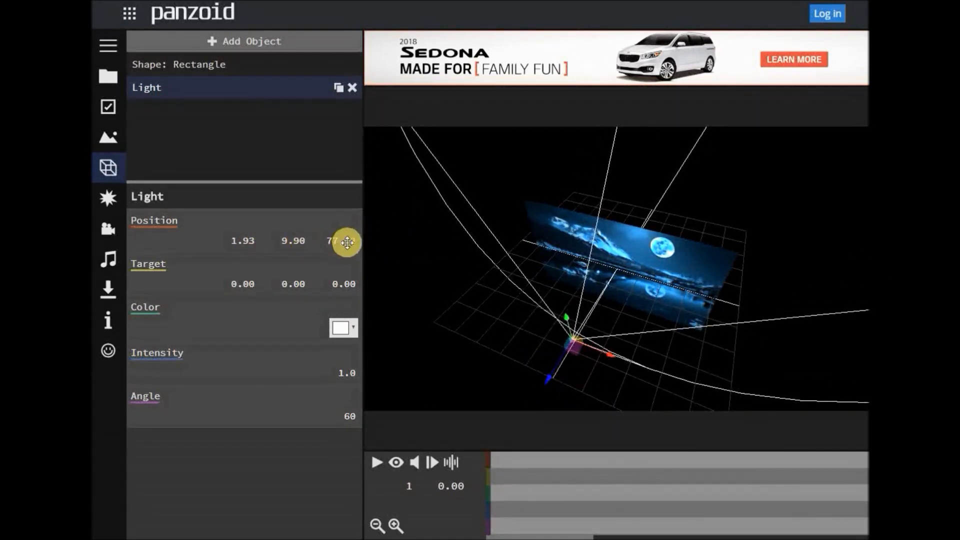
Step: Using the camera view, fine-tune the light to position -3.37, -5.30, 78.42 with an intensity of 1.3 and an angle of 59
{"action": "left_click", "coordinate": [396, 462]}
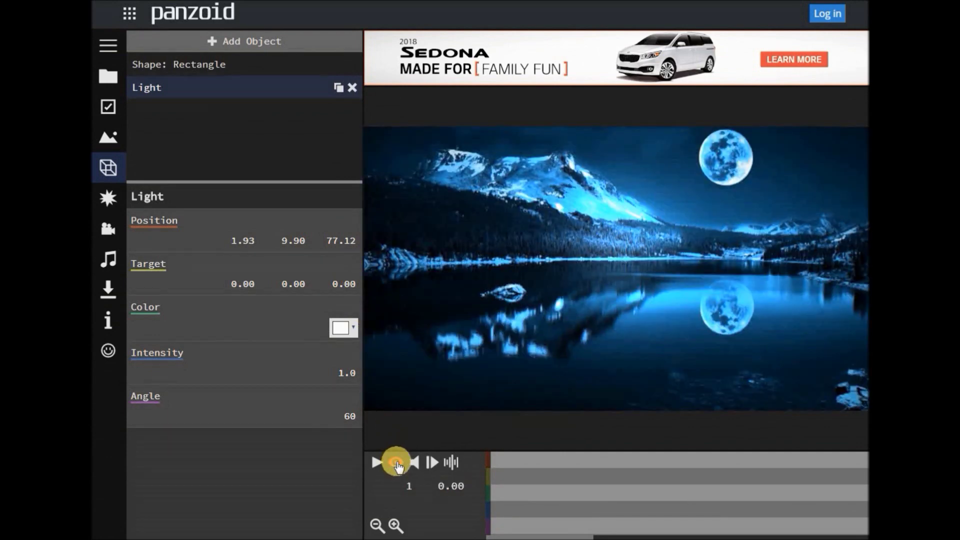
{"action": "left_click_drag", "start_coordinate": [337, 240], "coordinate": [221, 254]}
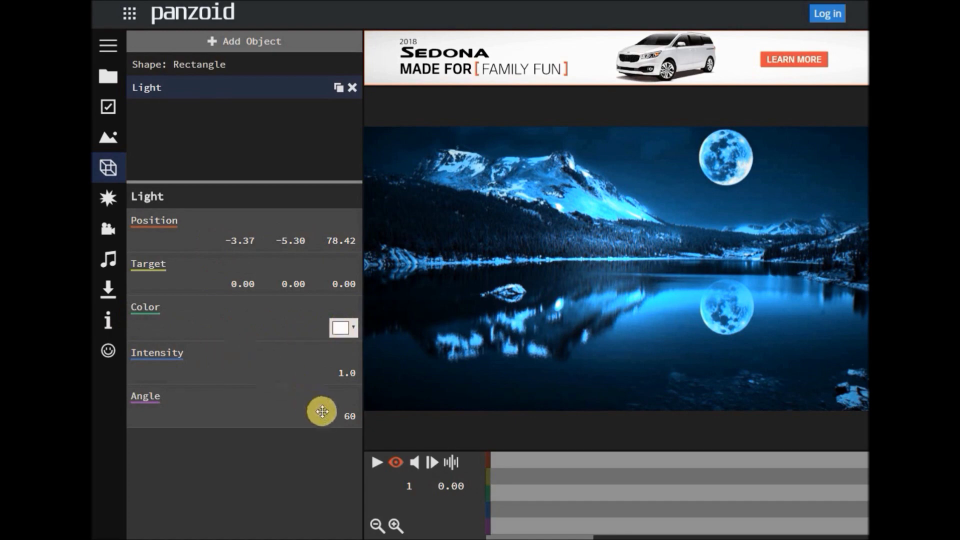
{"action": "mouse_move", "coordinate": [345, 371]}
{"action": "left_mouse_down"}
{"action": "mouse_move", "coordinate": [250, 377]}
{"action": "mouse_move", "coordinate": [695, 331]}
{"action": "mouse_move", "coordinate": [343, 364]}
{"action": "mouse_move", "coordinate": [361, 371]}
{"action": "left_mouse_up"}
{"action": "mouse_move", "coordinate": [349, 415]}
{"action": "left_mouse_down"}
{"action": "mouse_move", "coordinate": [668, 379]}
{"action": "mouse_move", "coordinate": [586, 403]}
{"action": "mouse_move", "coordinate": [278, 437]}
{"action": "mouse_move", "coordinate": [159, 425]}
{"action": "mouse_move", "coordinate": [345, 419]}
{"action": "left_mouse_up"}
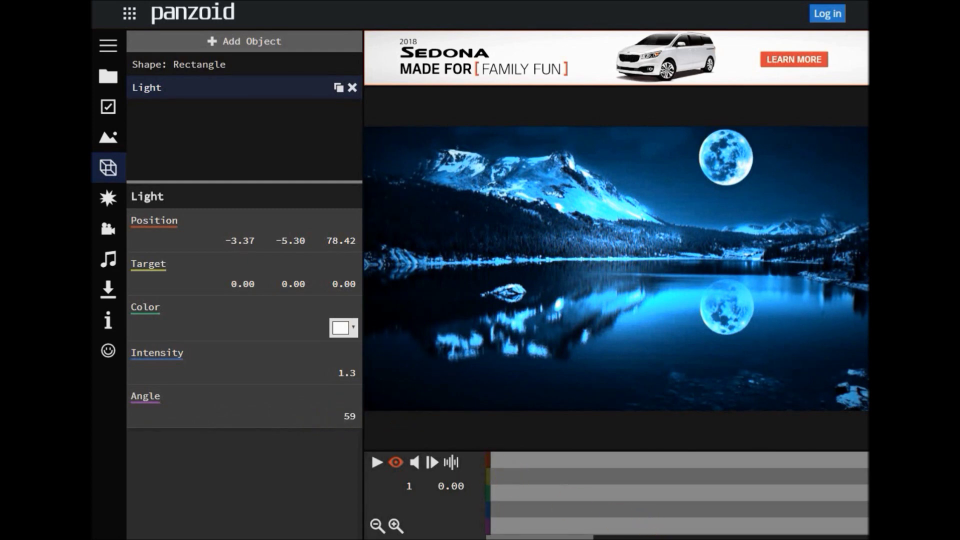
Step: Leave the camera view, add a Text object to the scene and select it to show its 3D text properties
{"action": "left_click", "coordinate": [543, 537]}
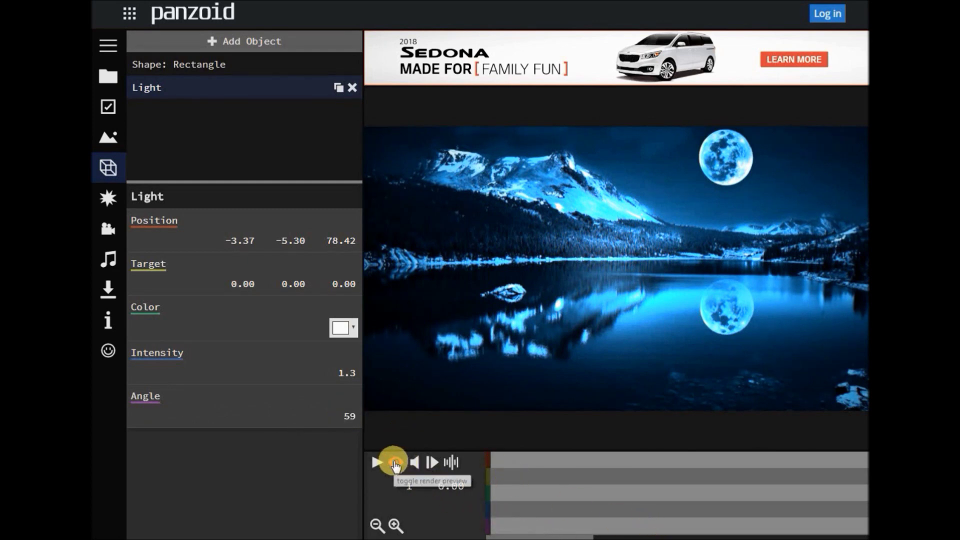
{"action": "left_click", "coordinate": [395, 463]}
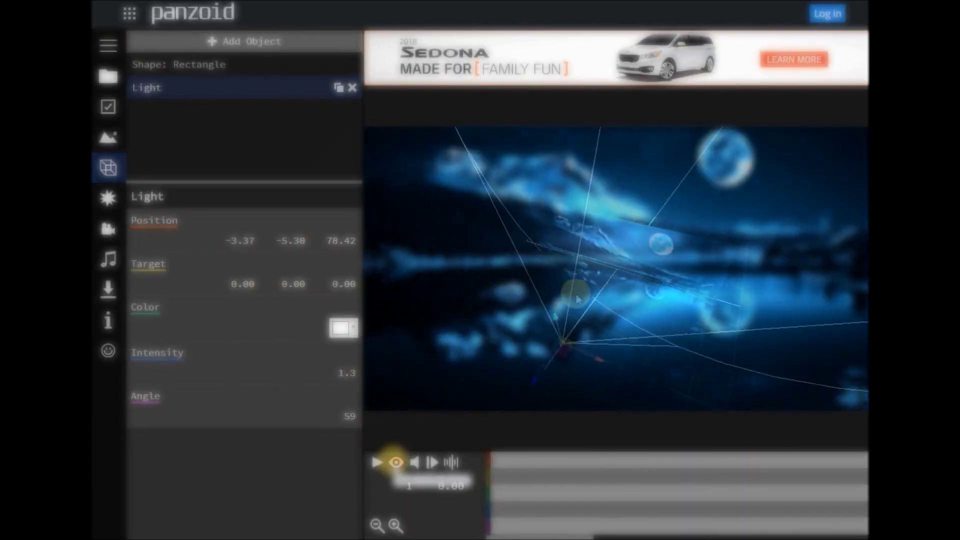
{"action": "left_click_drag", "start_coordinate": [533, 218], "coordinate": [568, 220]}
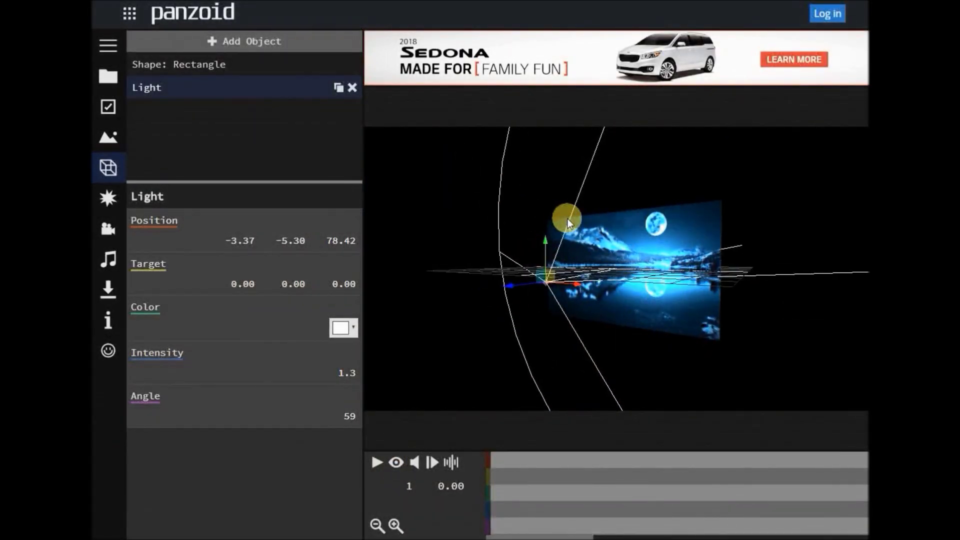
{"action": "left_click", "coordinate": [239, 41]}
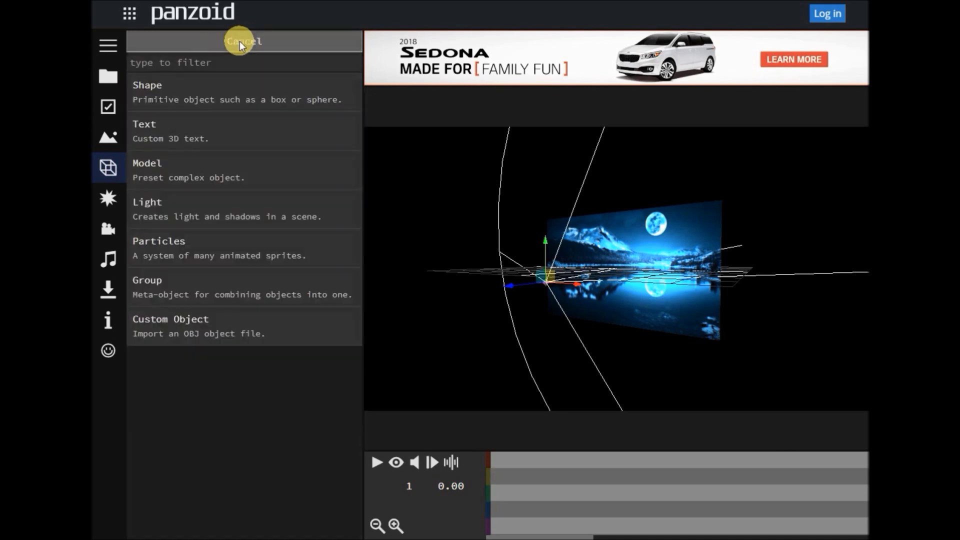
{"action": "left_click", "coordinate": [148, 125]}
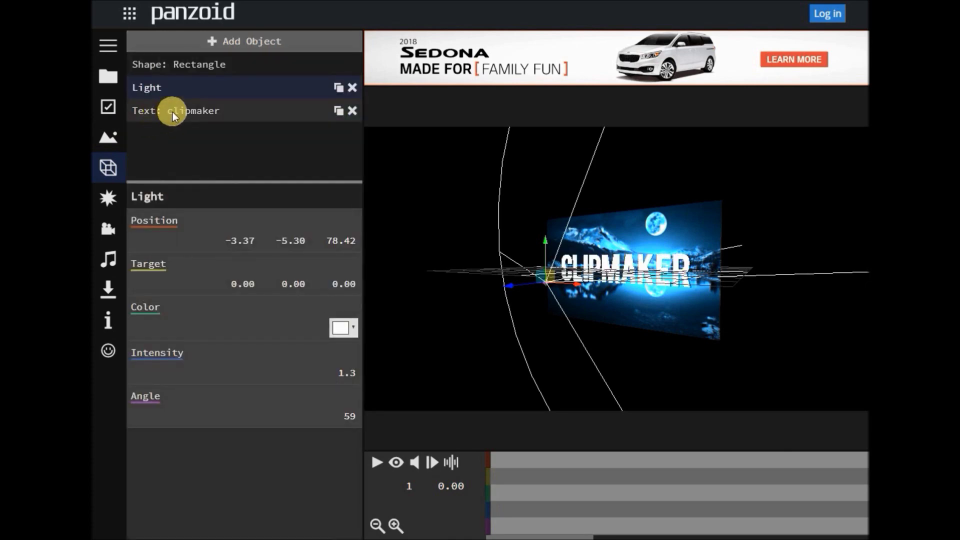
{"action": "left_click", "coordinate": [191, 112]}
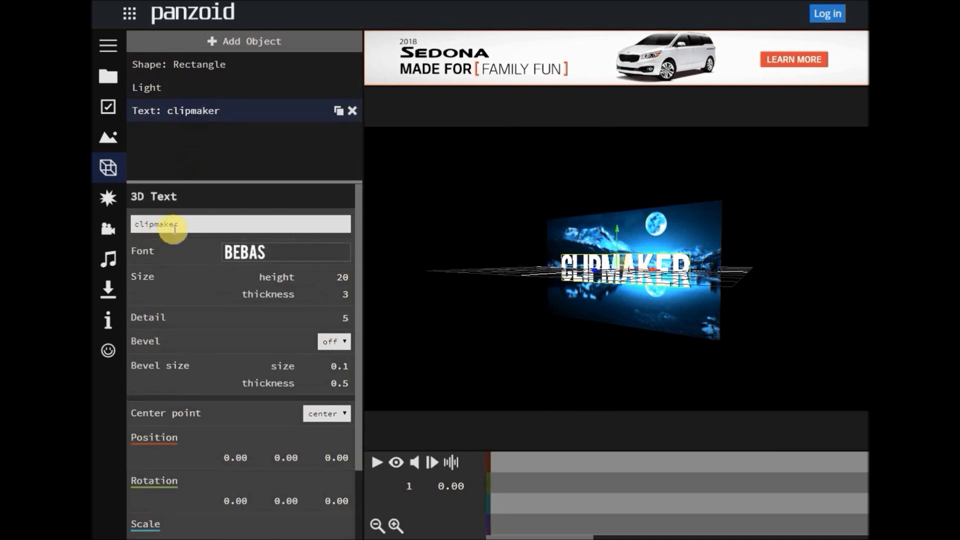
Step: Change the 3D text's wording to "Tutorial" and set its font to orbitron
{"action": "left_click_drag", "start_coordinate": [185, 224], "coordinate": [125, 228]}
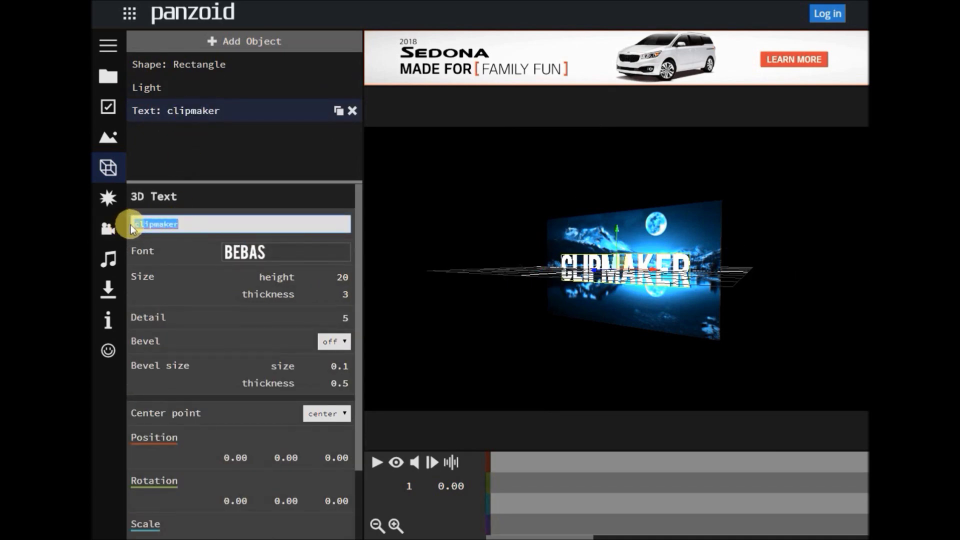
{"action": "type", "text": "Tutorial"}
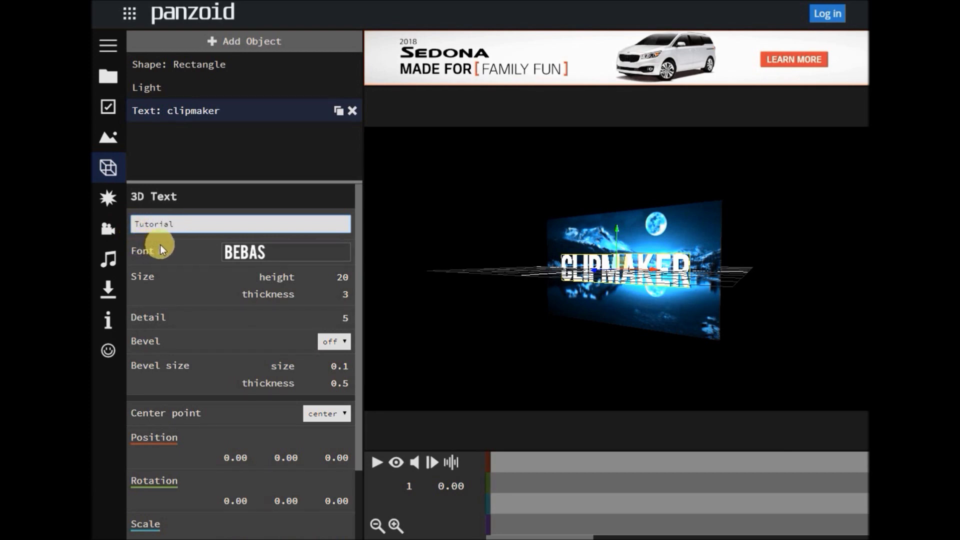
{"action": "key", "text": "Return"}
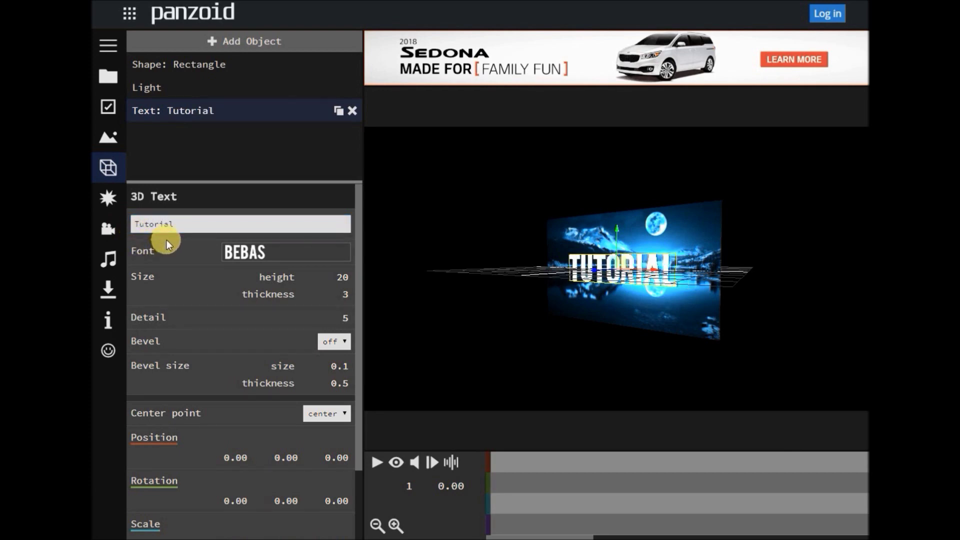
{"action": "left_click", "coordinate": [293, 259]}
{"action": "left_click_drag", "start_coordinate": [355, 318], "coordinate": [360, 407]}
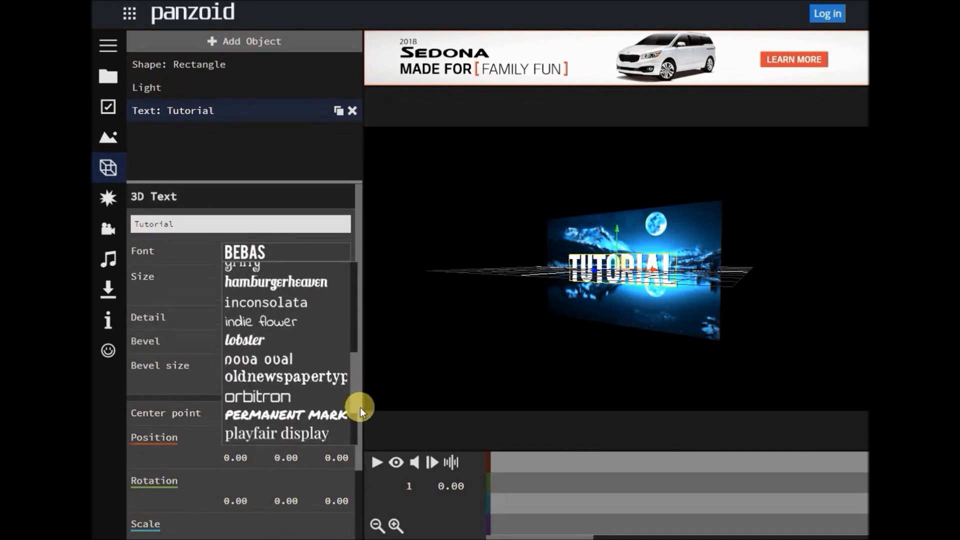
{"action": "left_click", "coordinate": [263, 397]}
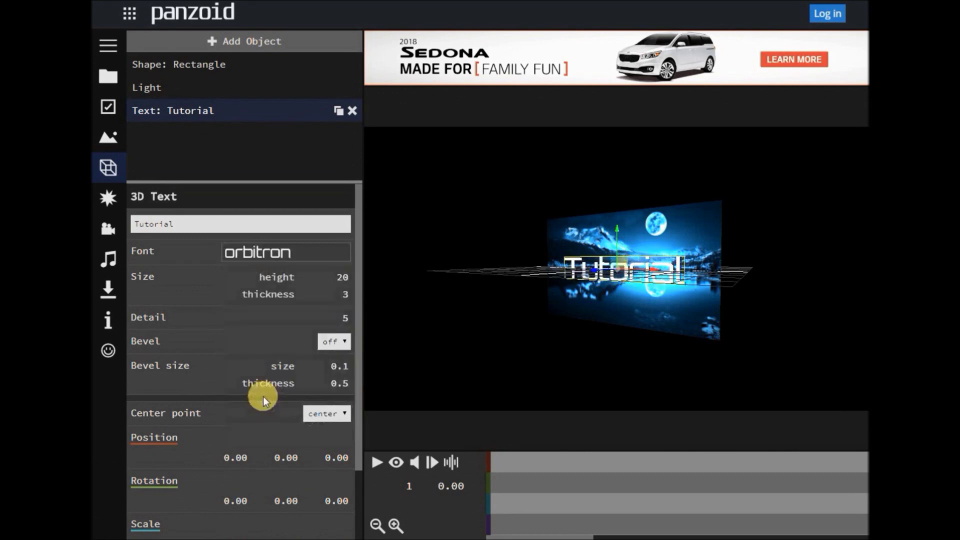
Step: Preview the text through the camera view, and set its single color to the dark red #ae0606
{"action": "left_click", "coordinate": [395, 464]}
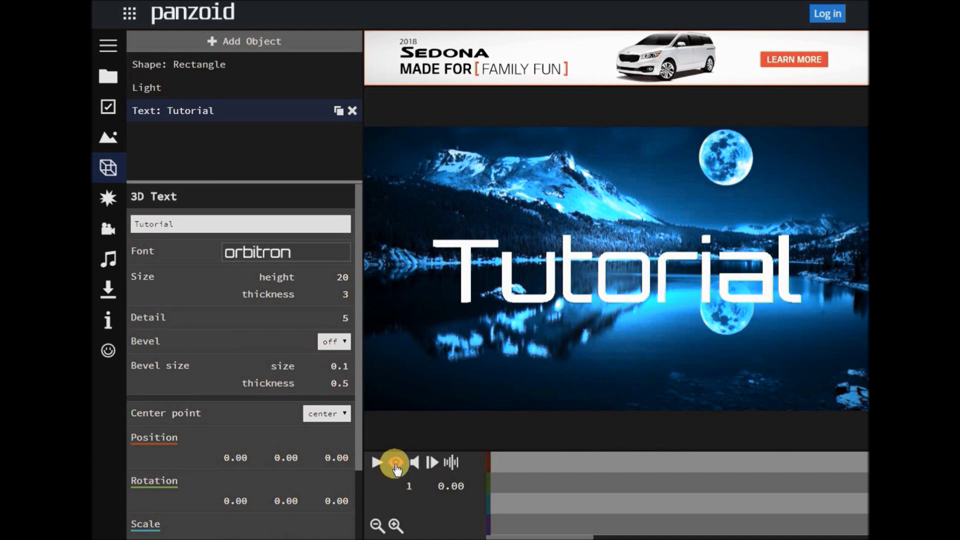
{"action": "left_click", "coordinate": [395, 464]}
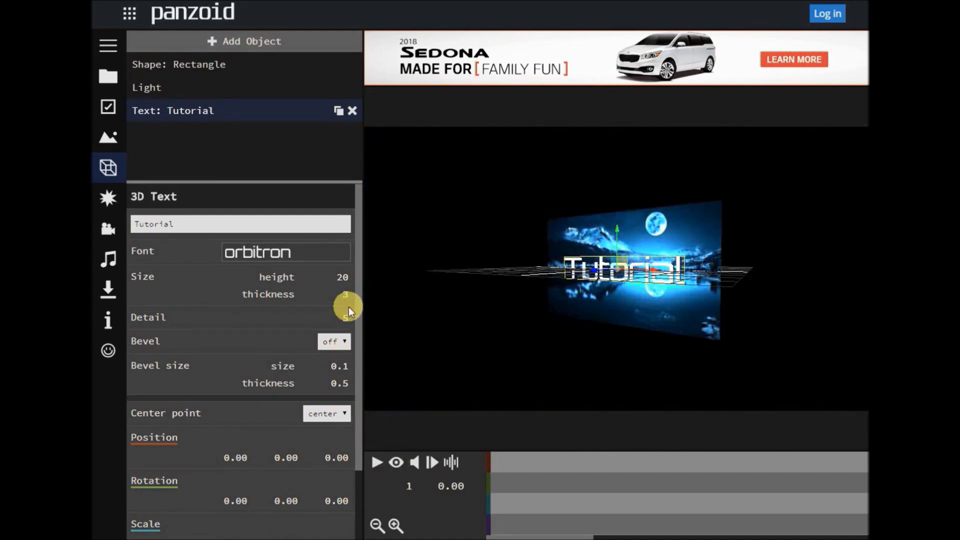
{"action": "left_click_drag", "start_coordinate": [357, 292], "coordinate": [359, 382]}
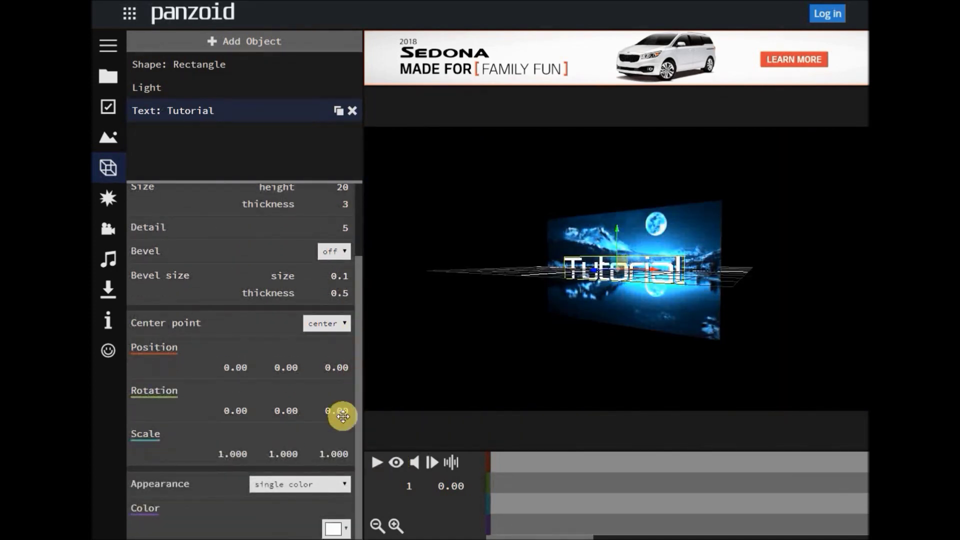
{"action": "left_click", "coordinate": [335, 528]}
{"action": "left_click", "coordinate": [536, 413]}
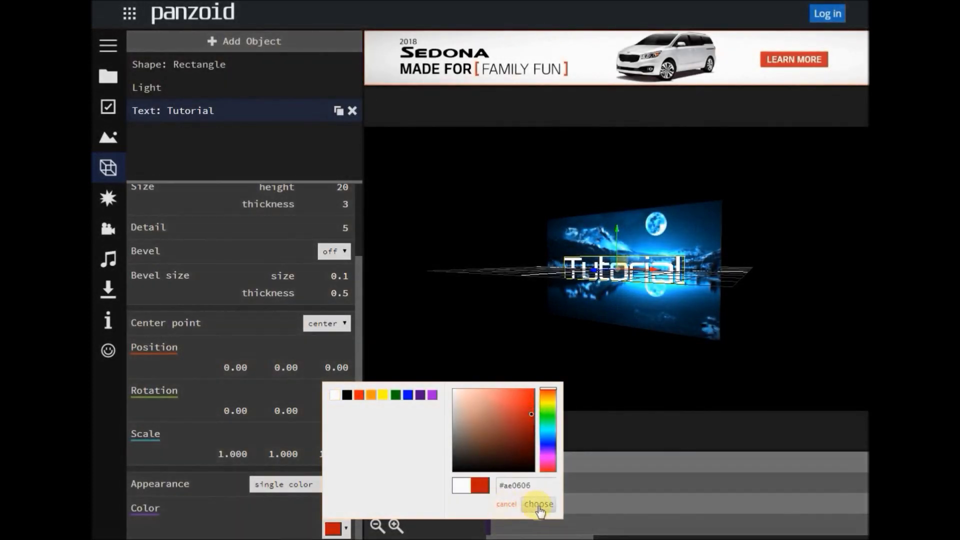
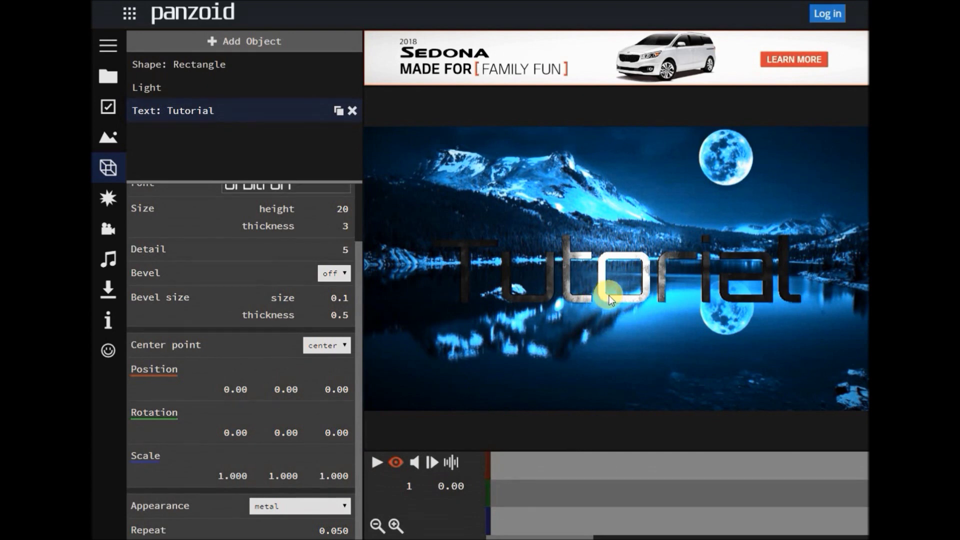
Step: Outside the camera view, move the metal "Tutorial" text in front of the rectangle to a position of about 19.17, 0.50, 38.12
{"action": "left_click", "coordinate": [395, 463]}
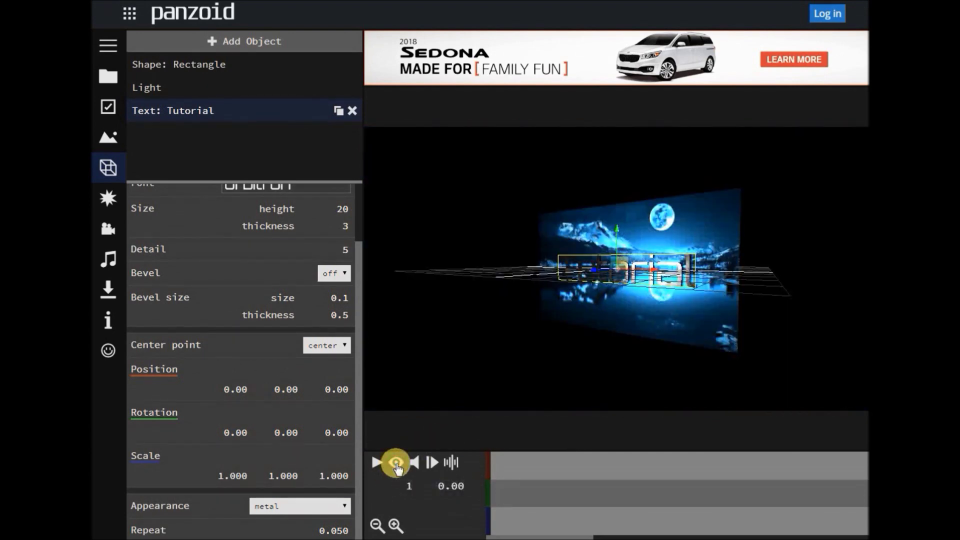
{"action": "left_click", "coordinate": [631, 536]}
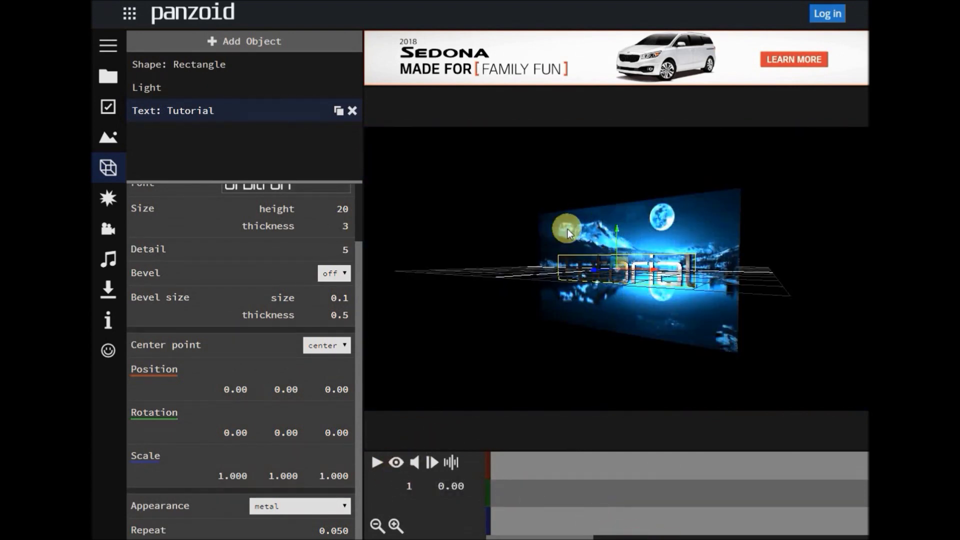
{"action": "mouse_move", "coordinate": [601, 265]}
{"action": "left_mouse_down"}
{"action": "mouse_move", "coordinate": [485, 277]}
{"action": "mouse_move", "coordinate": [703, 272]}
{"action": "mouse_move", "coordinate": [587, 275]}
{"action": "mouse_move", "coordinate": [598, 273]}
{"action": "left_mouse_up"}
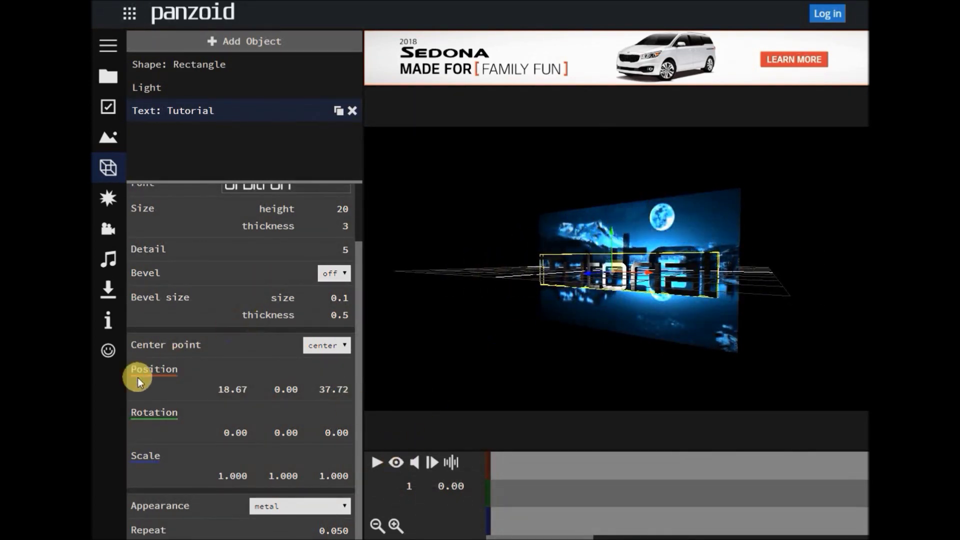
{"action": "left_click_drag", "start_coordinate": [236, 389], "coordinate": [331, 390]}
Step: Pull the light farther out in front of the text to position -3.37, -5.30, 159.05, checking it through the camera view
{"action": "left_click_drag", "start_coordinate": [595, 306], "coordinate": [529, 366]}
{"action": "left_click", "coordinate": [146, 88]}
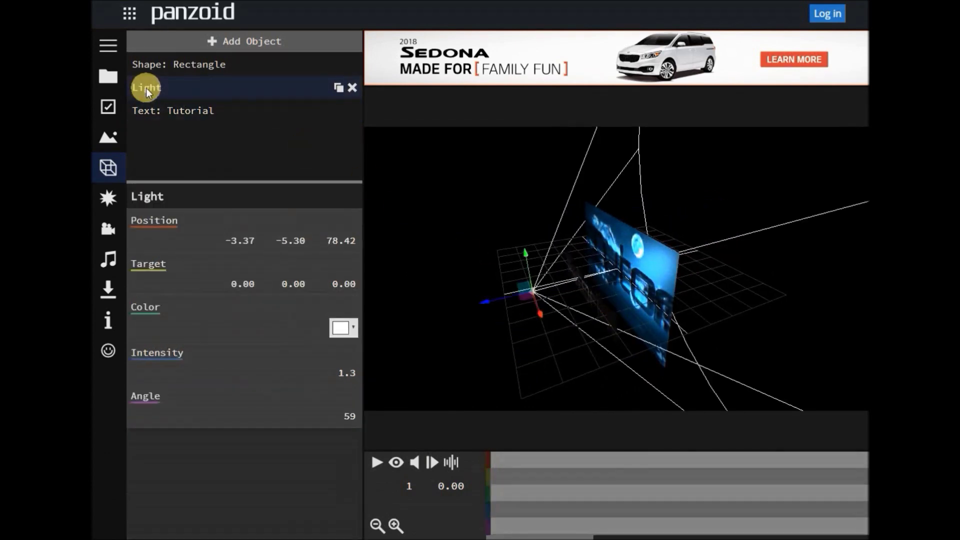
{"action": "left_click_drag", "start_coordinate": [511, 295], "coordinate": [340, 322]}
{"action": "left_click_drag", "start_coordinate": [500, 289], "coordinate": [604, 252]}
{"action": "left_click", "coordinate": [395, 462]}
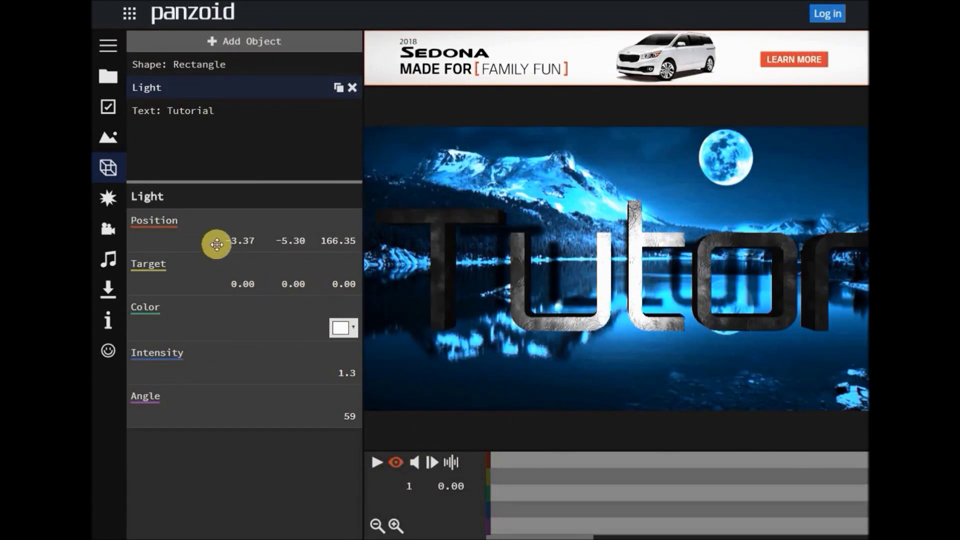
{"action": "mouse_move", "coordinate": [337, 238]}
{"action": "left_mouse_down"}
{"action": "mouse_move", "coordinate": [392, 242]}
{"action": "mouse_move", "coordinate": [193, 270]}
{"action": "mouse_move", "coordinate": [154, 286]}
{"action": "mouse_move", "coordinate": [579, 274]}
{"action": "mouse_move", "coordinate": [320, 268]}
{"action": "left_mouse_up"}
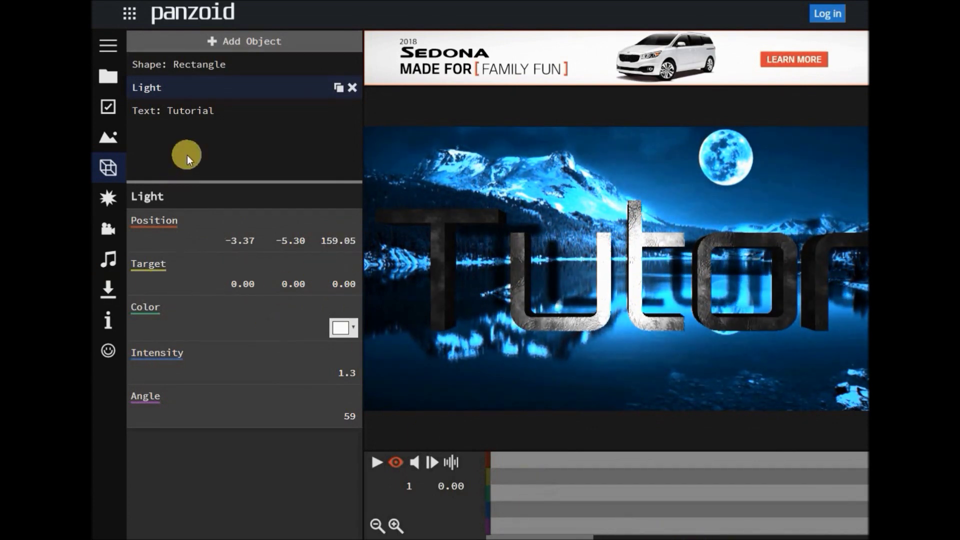
Step: In the camera view, adjust the "Tutorial" text's position to 3.07, 2.40, 9.92 so the whole word fits the frame
{"action": "left_click", "coordinate": [185, 110]}
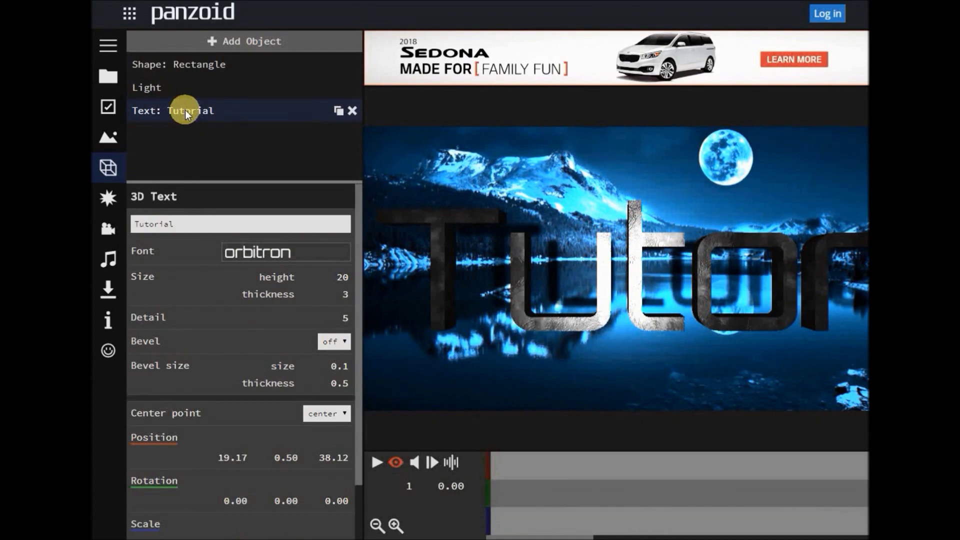
{"action": "scroll", "coordinate": [358, 428], "scroll_direction": "down", "scroll_amount": 1}
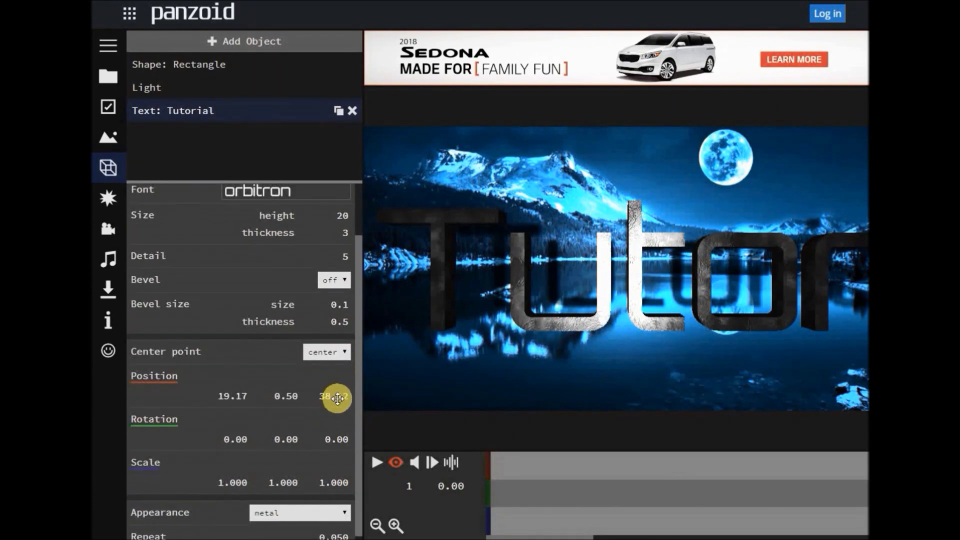
{"action": "left_click_drag", "start_coordinate": [325, 400], "coordinate": [122, 380]}
{"action": "mouse_move", "coordinate": [285, 396]}
{"action": "left_mouse_down"}
{"action": "mouse_move", "coordinate": [318, 396]}
{"action": "mouse_move", "coordinate": [285, 396]}
{"action": "mouse_move", "coordinate": [300, 400]}
{"action": "left_mouse_up"}
{"action": "left_click_drag", "start_coordinate": [231, 392], "coordinate": [133, 391]}
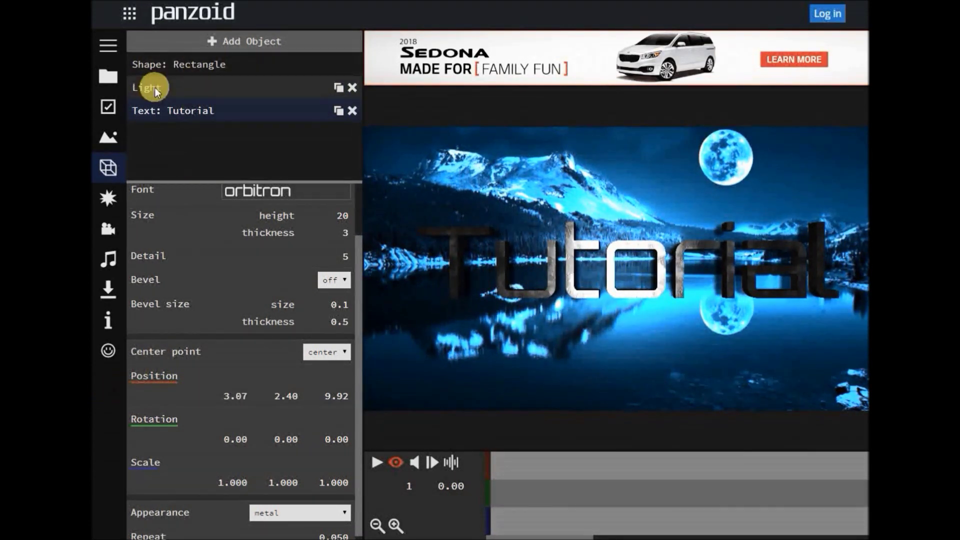
Step: Raise the light to position -3.37, 21.65, 158.40 with an intensity of 1.2, and fine-tune its depth and angle in the camera view
{"action": "left_click", "coordinate": [157, 86]}
{"action": "left_click", "coordinate": [395, 461]}
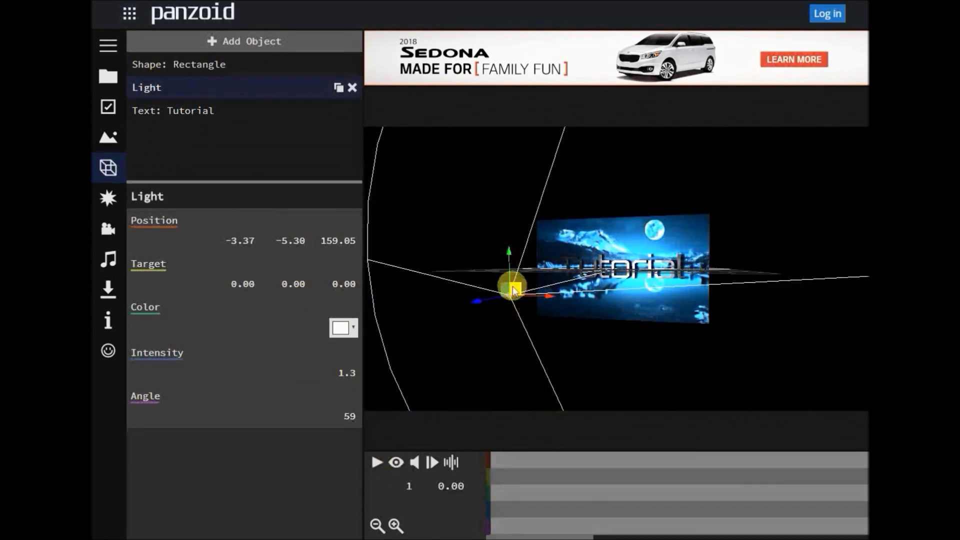
{"action": "left_click_drag", "start_coordinate": [502, 253], "coordinate": [449, 203]}
{"action": "left_click_drag", "start_coordinate": [347, 371], "coordinate": [389, 315]}
{"action": "left_click_drag", "start_coordinate": [468, 167], "coordinate": [509, 217]}
{"action": "left_click", "coordinate": [396, 463]}
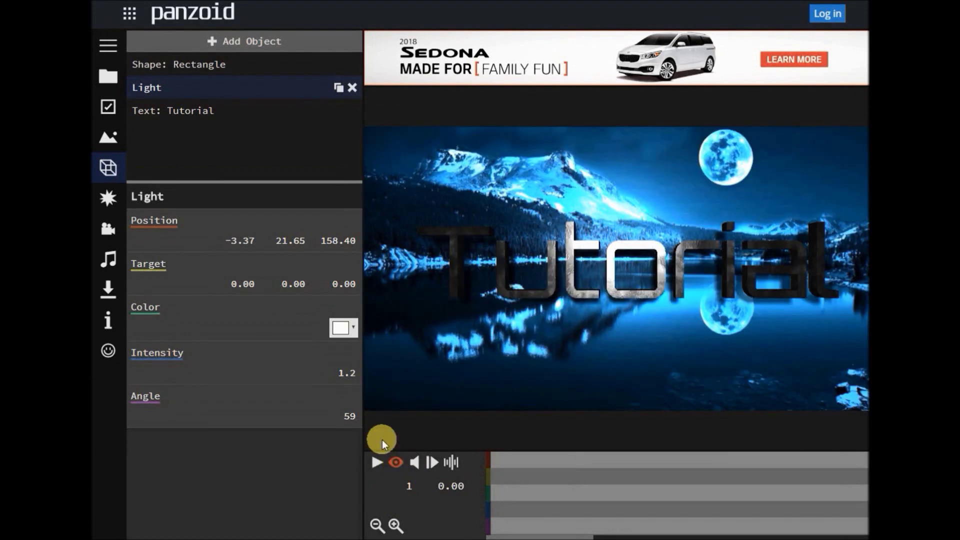
{"action": "left_click_drag", "start_coordinate": [338, 240], "coordinate": [186, 242]}
{"action": "left_click_drag", "start_coordinate": [326, 407], "coordinate": [413, 411]}
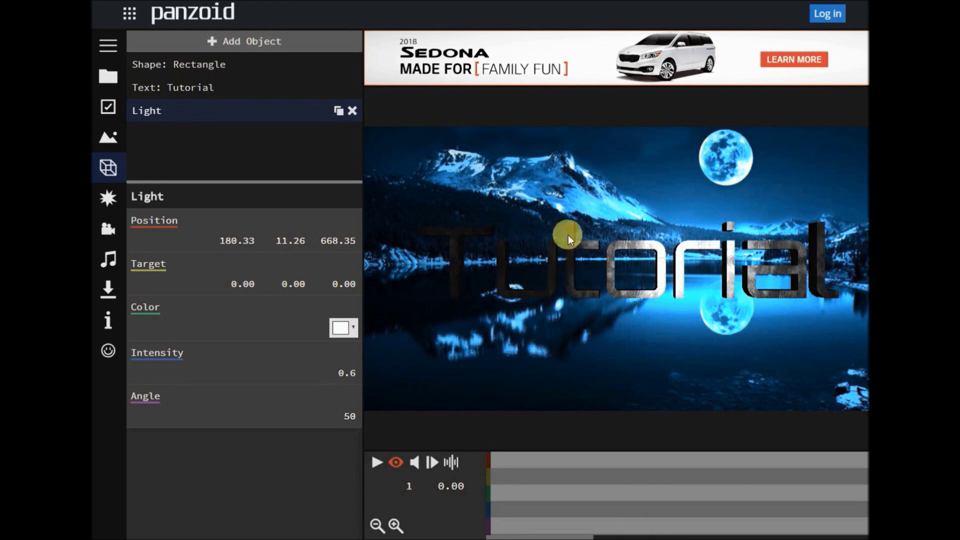
Step: Move the light farther back to position 180.33, 11.26, 903.78 and set its intensity to 1.1, judging the brightness through the camera view
{"action": "left_click", "coordinate": [395, 461]}
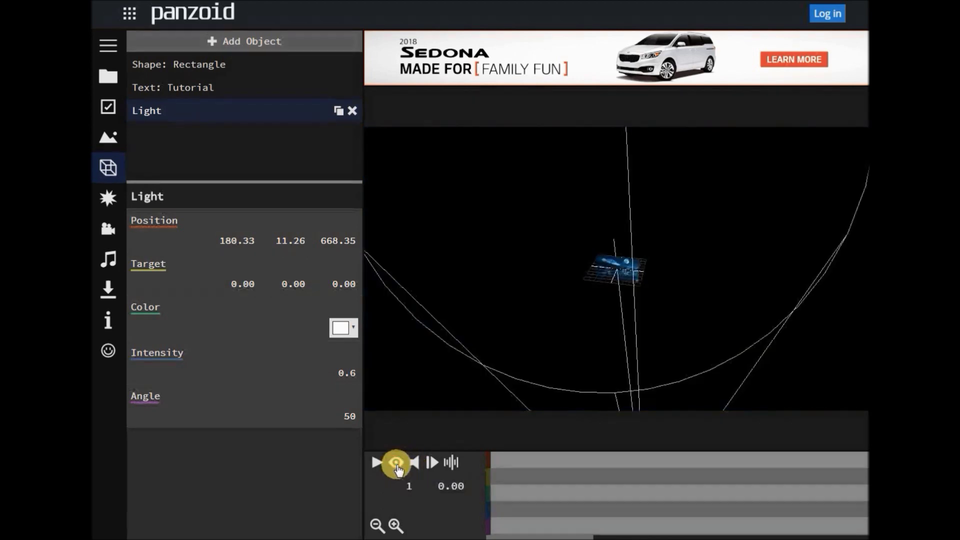
{"action": "left_click_drag", "start_coordinate": [532, 251], "coordinate": [571, 322]}
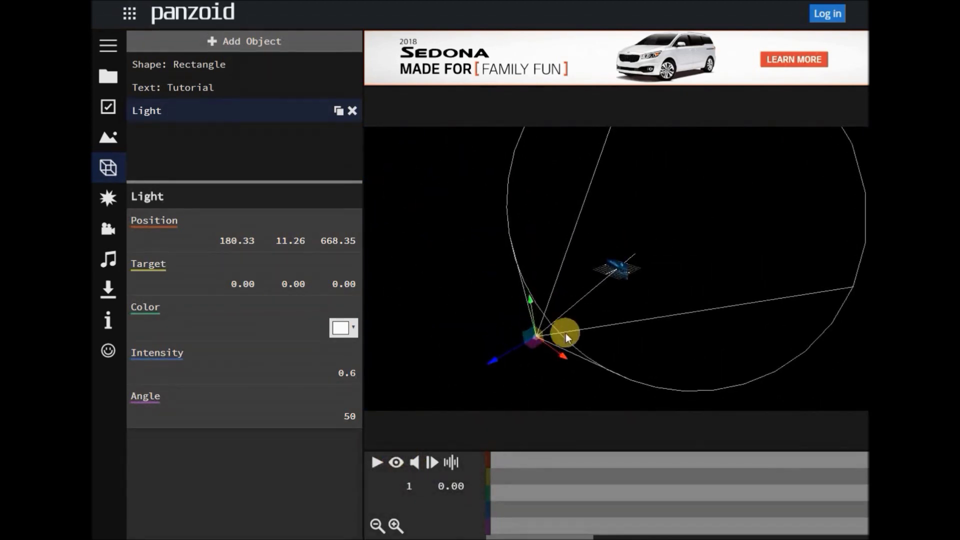
{"action": "left_click_drag", "start_coordinate": [528, 344], "coordinate": [348, 407]}
{"action": "left_click_drag", "start_coordinate": [349, 374], "coordinate": [461, 368]}
{"action": "left_click", "coordinate": [396, 462]}
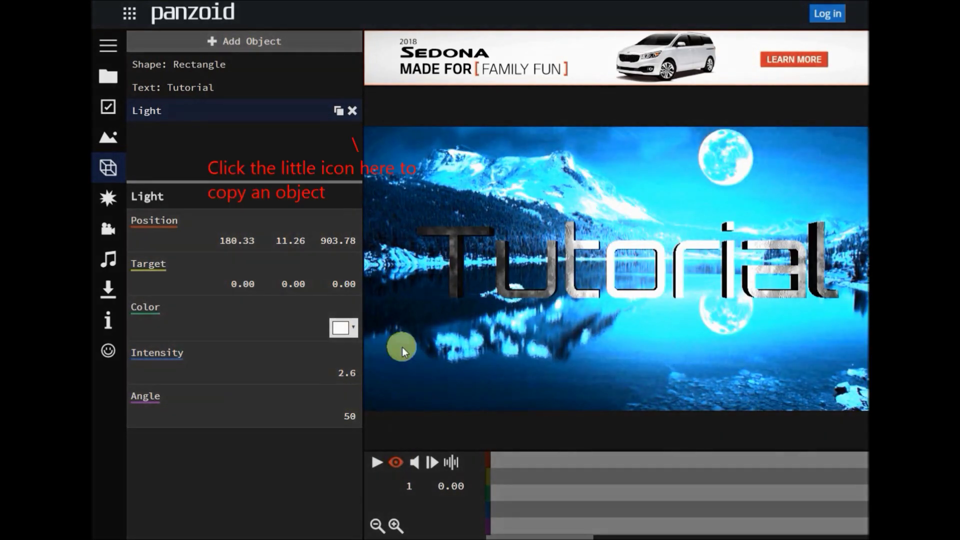
{"action": "left_click_drag", "start_coordinate": [347, 370], "coordinate": [246, 364]}
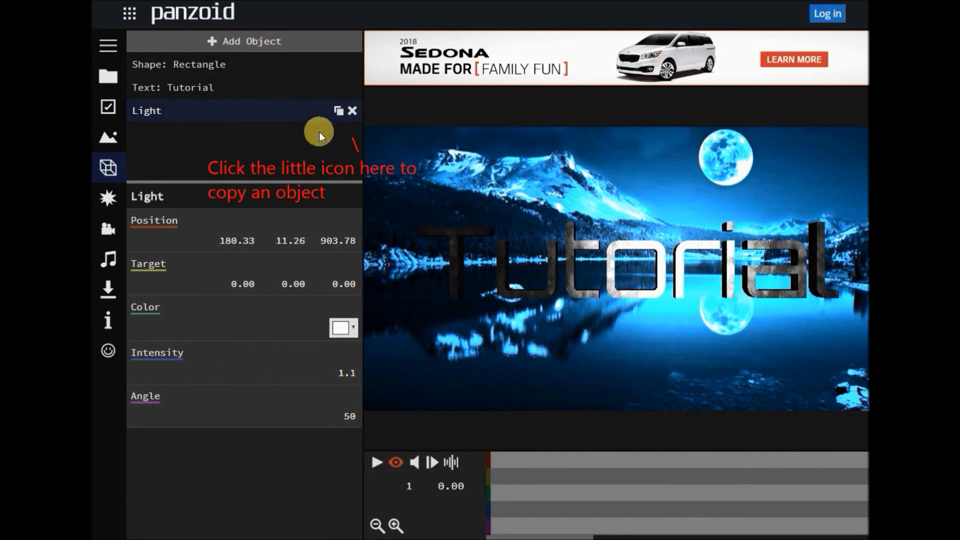
Step: Duplicate the light and move the copy to the other side of the text at position -356.30, 11.26, 903.78
{"action": "left_click", "coordinate": [339, 111]}
{"action": "left_click", "coordinate": [148, 133]}
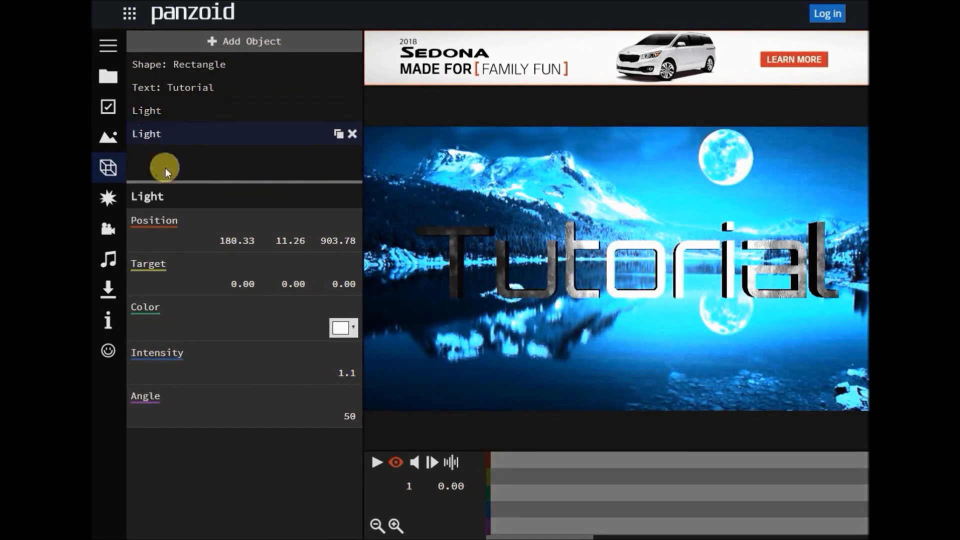
{"action": "left_click", "coordinate": [395, 463]}
{"action": "left_click_drag", "start_coordinate": [473, 394], "coordinate": [624, 367]}
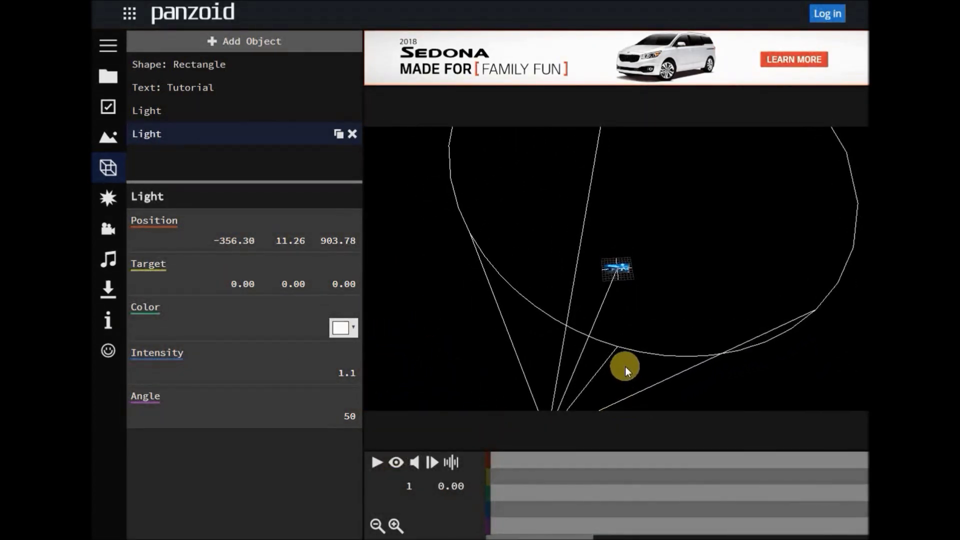
{"action": "left_click", "coordinate": [394, 463]}
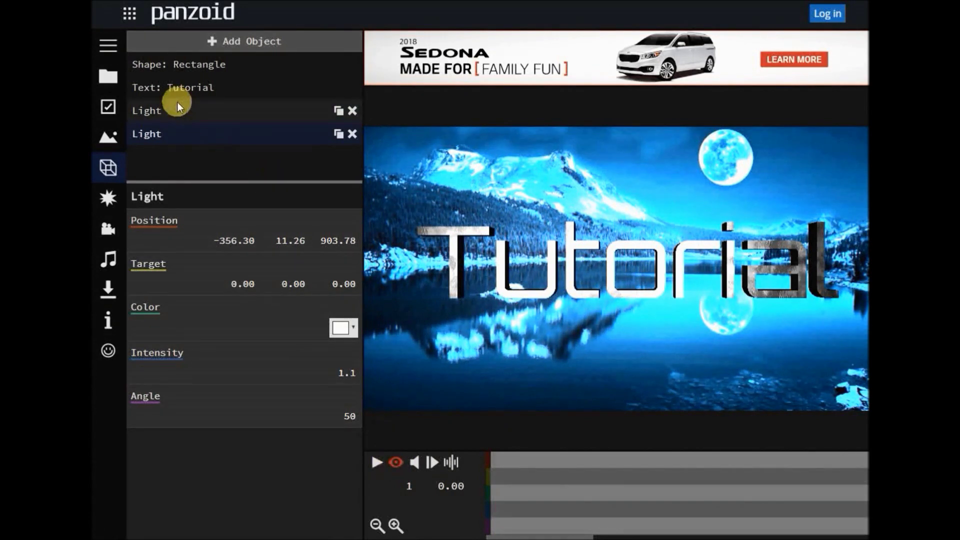
Step: Move the original light to position 319.76, 11.26, 903.78 and dim both lights, setting the copy's intensity to 0.7
{"action": "left_click", "coordinate": [394, 462]}
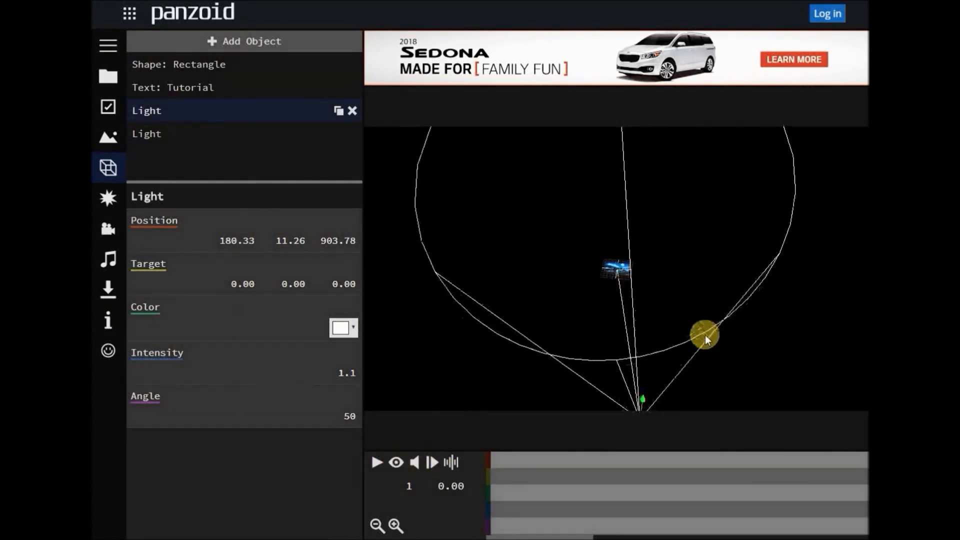
{"action": "left_click_drag", "start_coordinate": [652, 398], "coordinate": [683, 392]}
{"action": "left_click", "coordinate": [395, 463]}
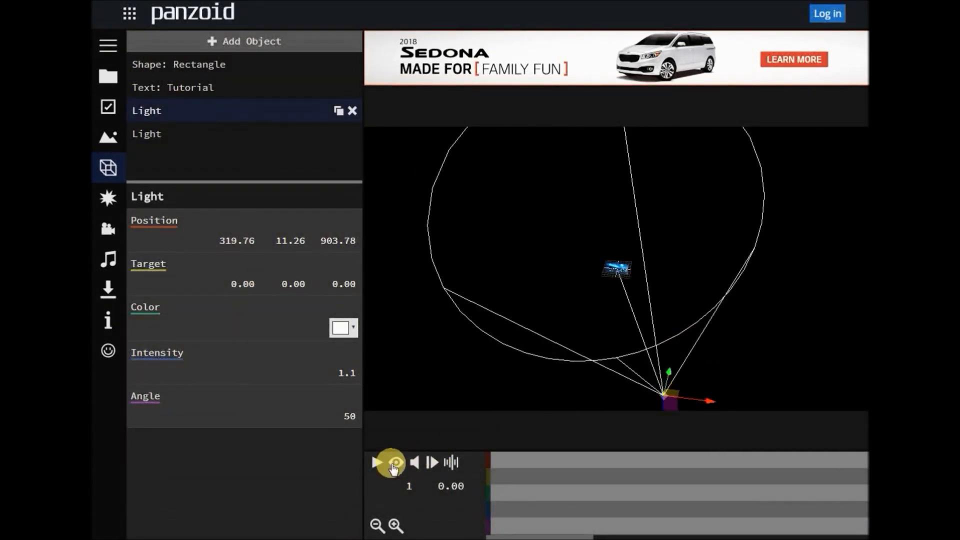
{"action": "left_click_drag", "start_coordinate": [349, 370], "coordinate": [323, 372]}
{"action": "left_click", "coordinate": [192, 134]}
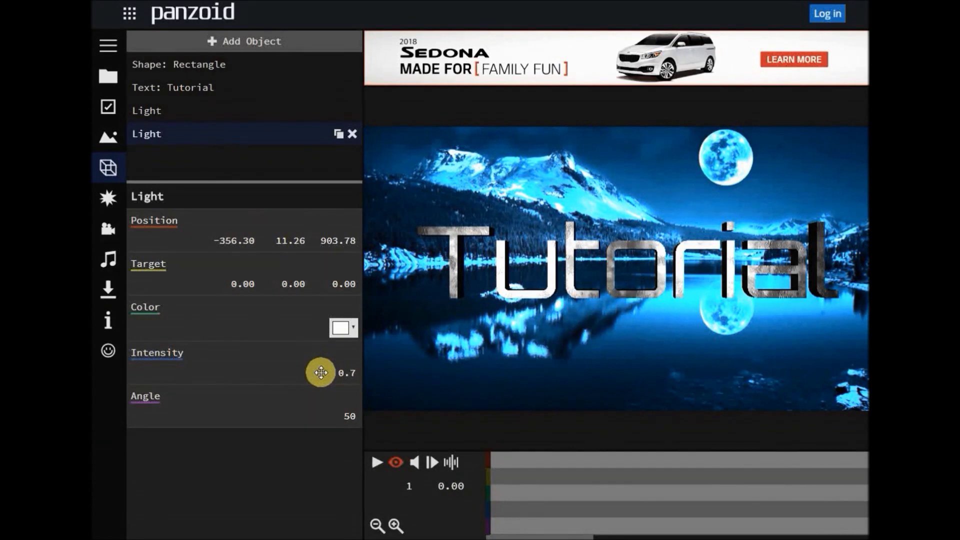
Step: Replace the background rectangle's texture with the image metal-1.jpg
{"action": "left_click", "coordinate": [211, 64]}
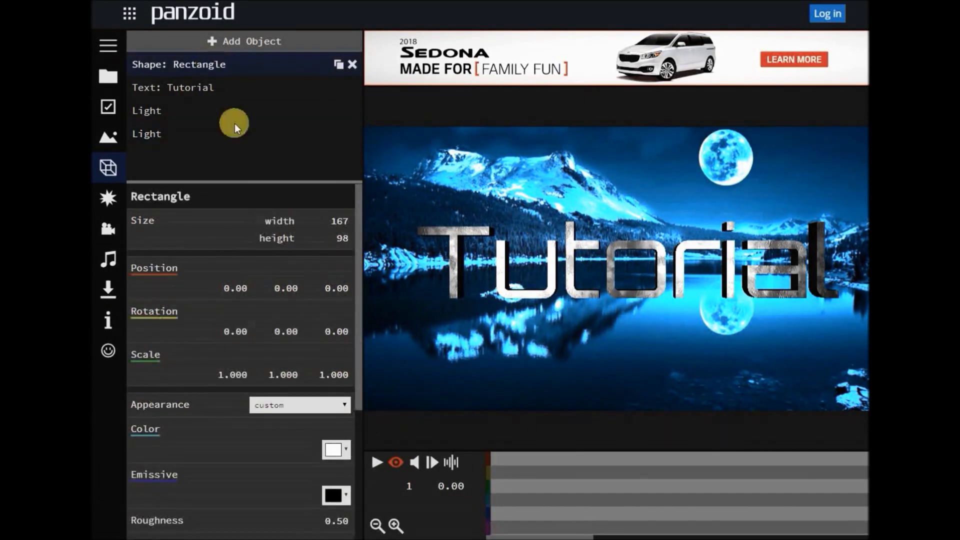
{"action": "scroll", "coordinate": [359, 391], "scroll_direction": "down", "scroll_amount": 4}
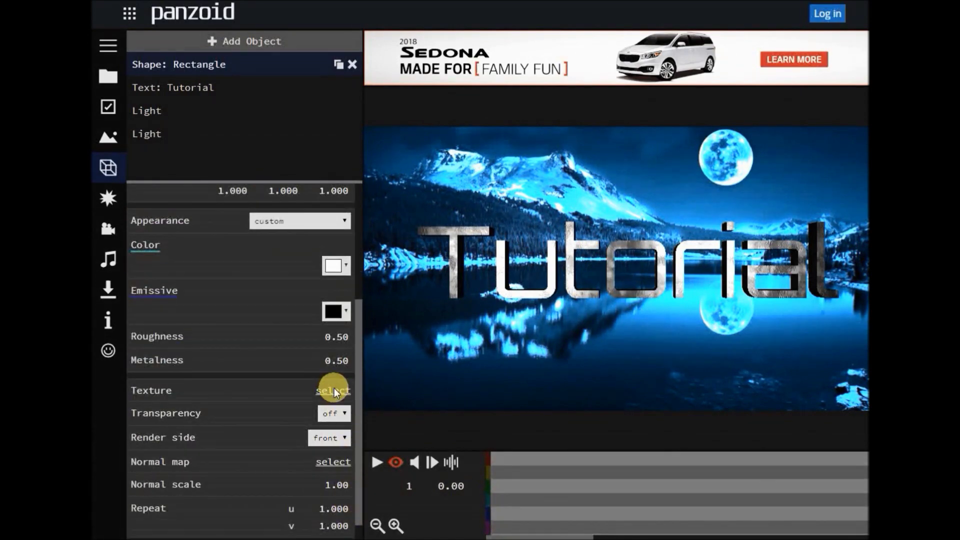
{"action": "left_click", "coordinate": [334, 390]}
{"action": "left_click", "coordinate": [285, 59]}
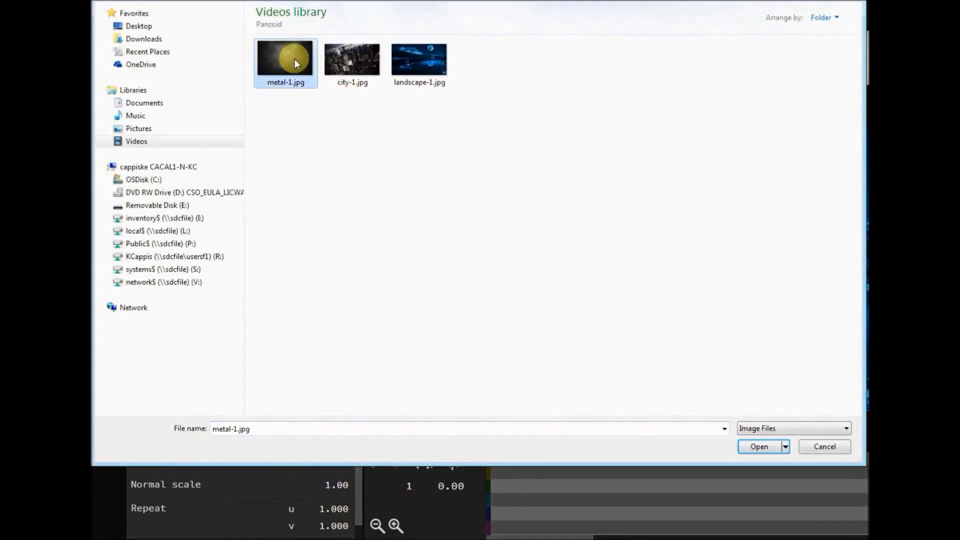
{"action": "left_click", "coordinate": [760, 447]}
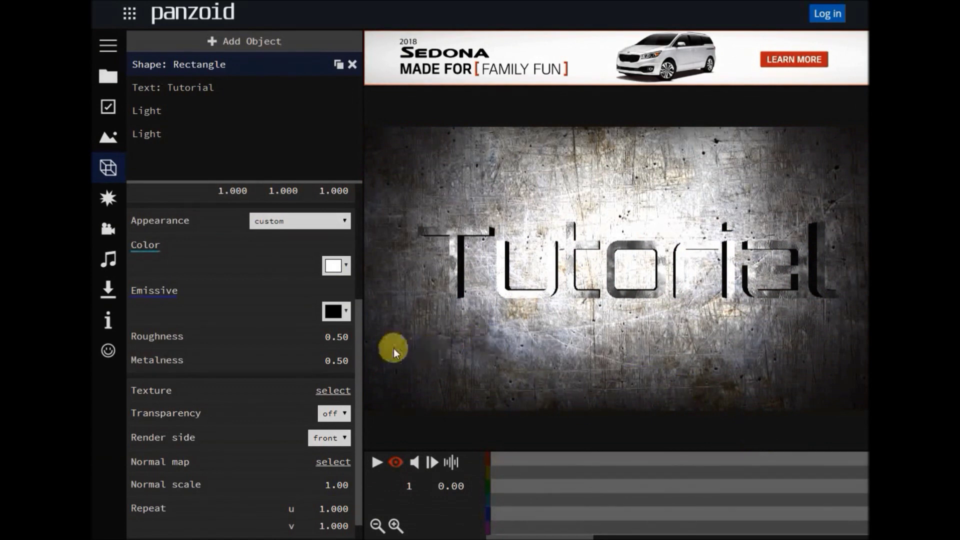
Step: Darken the rectangle's color in stages, from a light grey through a darker grey to black
{"action": "left_click", "coordinate": [335, 266]}
{"action": "left_click", "coordinate": [450, 303]}
{"action": "left_click", "coordinate": [543, 400]}
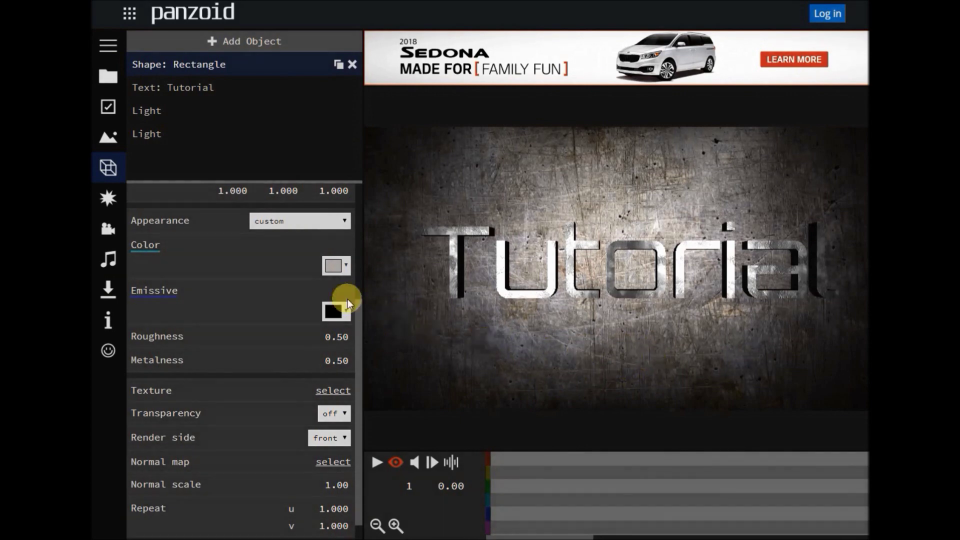
{"action": "left_click", "coordinate": [335, 266]}
{"action": "left_click", "coordinate": [464, 334]}
{"action": "left_click", "coordinate": [538, 398]}
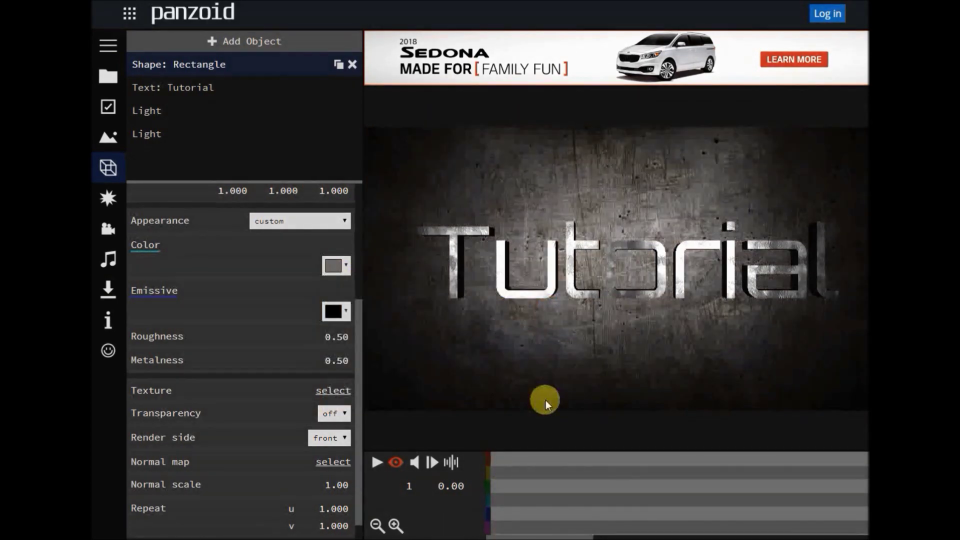
{"action": "left_click", "coordinate": [335, 265]}
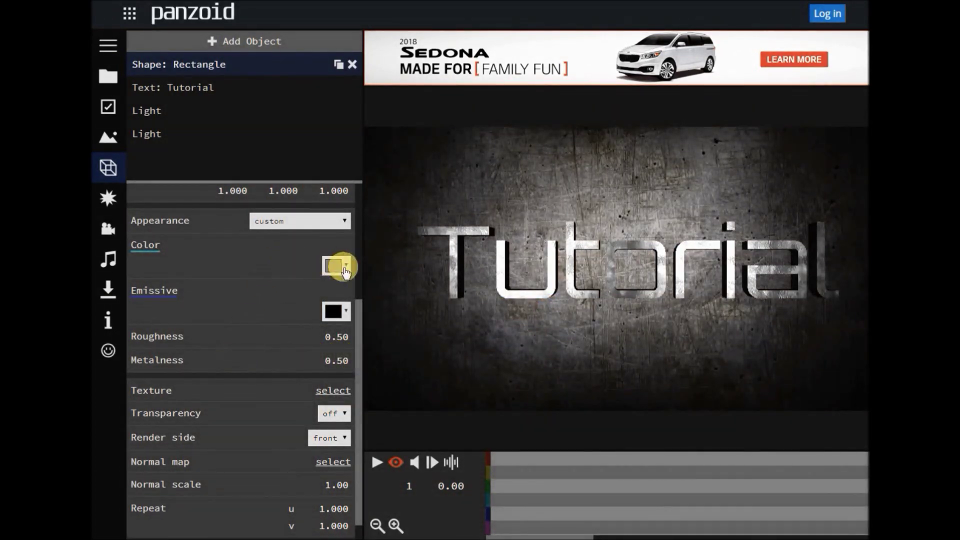
{"action": "left_click", "coordinate": [347, 289]}
{"action": "left_click", "coordinate": [539, 399]}
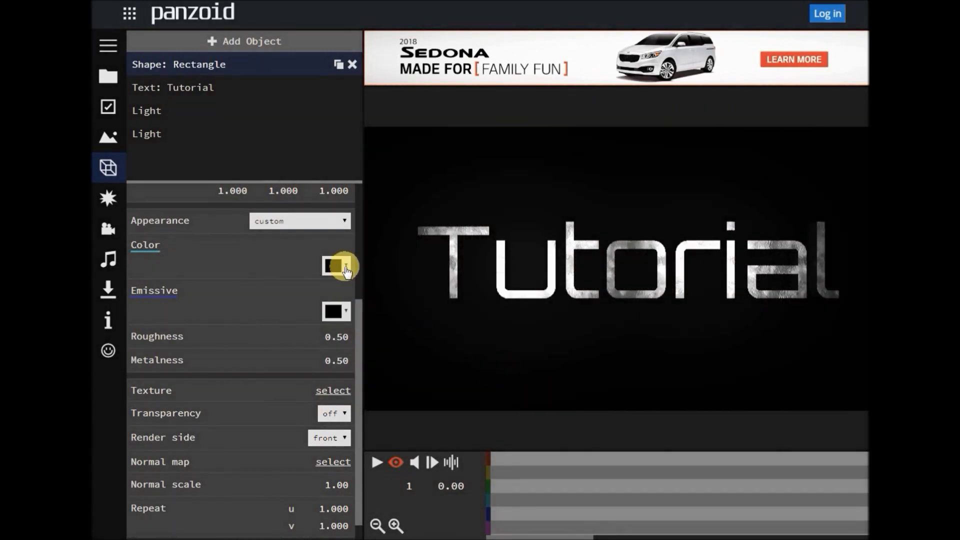
Step: Change the background rectangle's color from black to a dark grey so the metal texture shows
{"action": "left_click", "coordinate": [336, 264]}
{"action": "left_click", "coordinate": [451, 351]}
{"action": "left_click", "coordinate": [538, 397]}
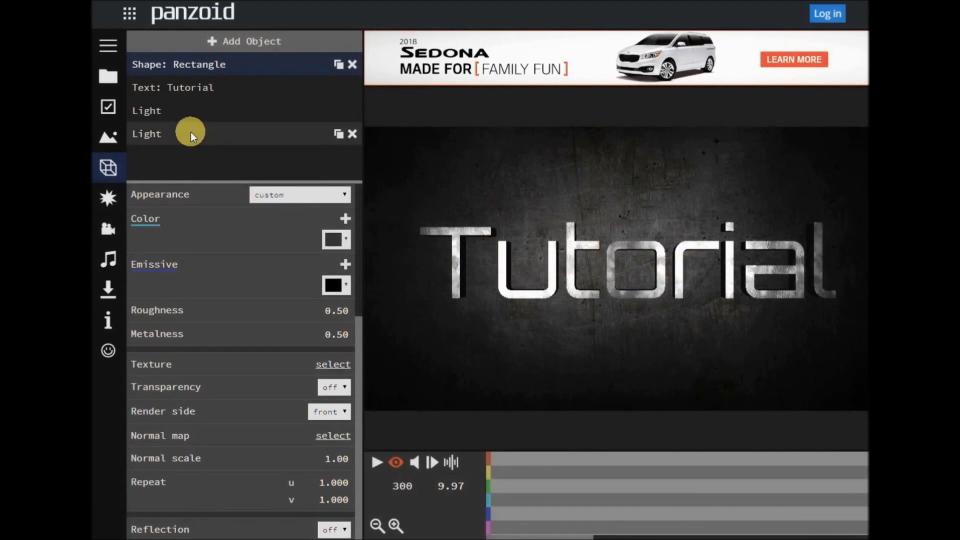
Step: Move the "Tutorial" text out of the frame by setting its X position to -135
{"action": "left_click", "coordinate": [190, 88]}
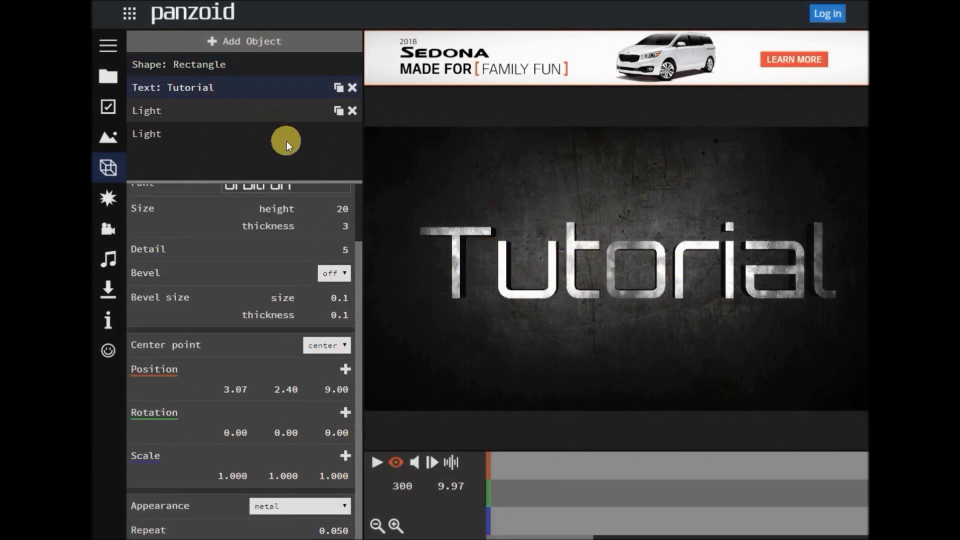
{"action": "left_click_drag", "start_coordinate": [236, 388], "coordinate": [94, 381]}
{"action": "left_click_drag", "start_coordinate": [236, 385], "coordinate": [95, 393]}
{"action": "left_click_drag", "start_coordinate": [246, 388], "coordinate": [95, 400]}
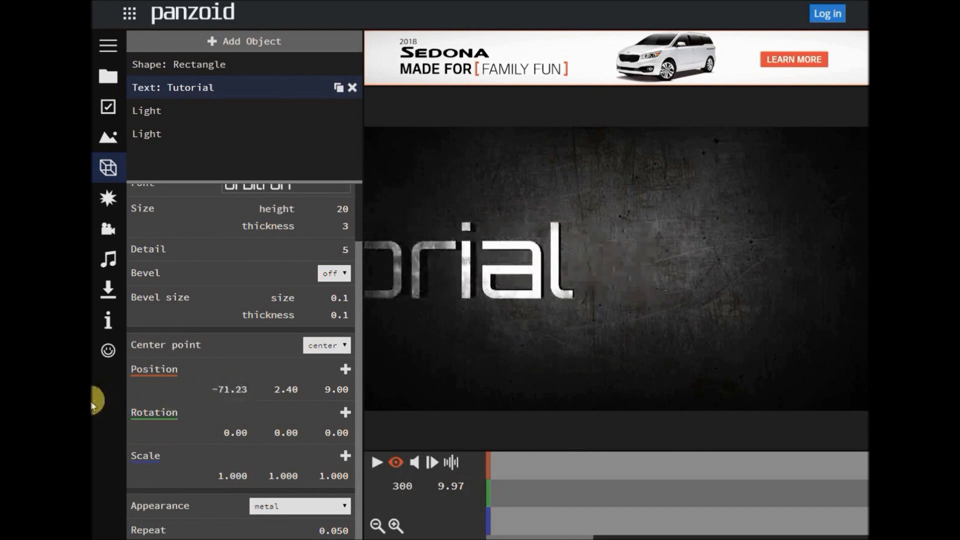
{"action": "left_click_drag", "start_coordinate": [238, 392], "coordinate": [175, 396]}
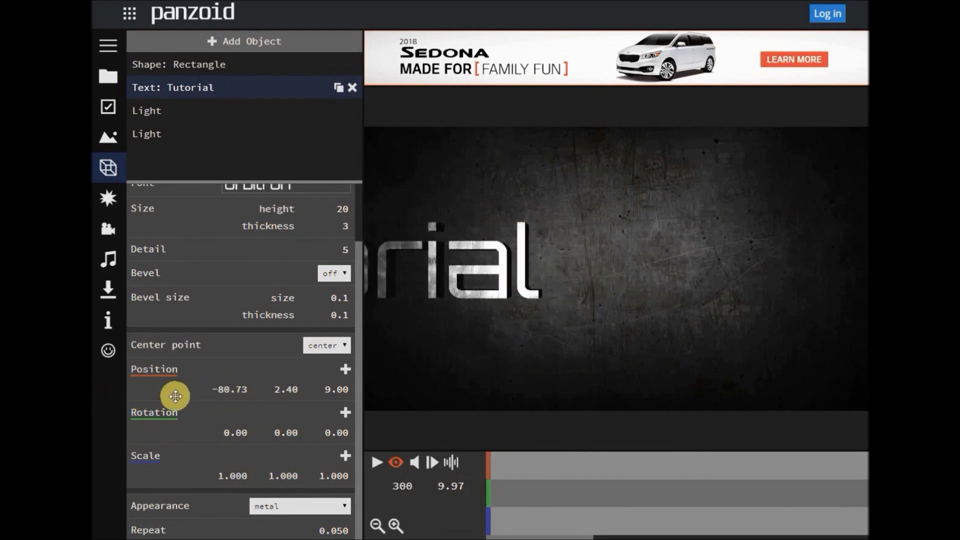
{"action": "left_click_drag", "start_coordinate": [246, 387], "coordinate": [95, 397]}
{"action": "left_click_drag", "start_coordinate": [235, 395], "coordinate": [176, 394]}
{"action": "left_click", "coordinate": [241, 390]}
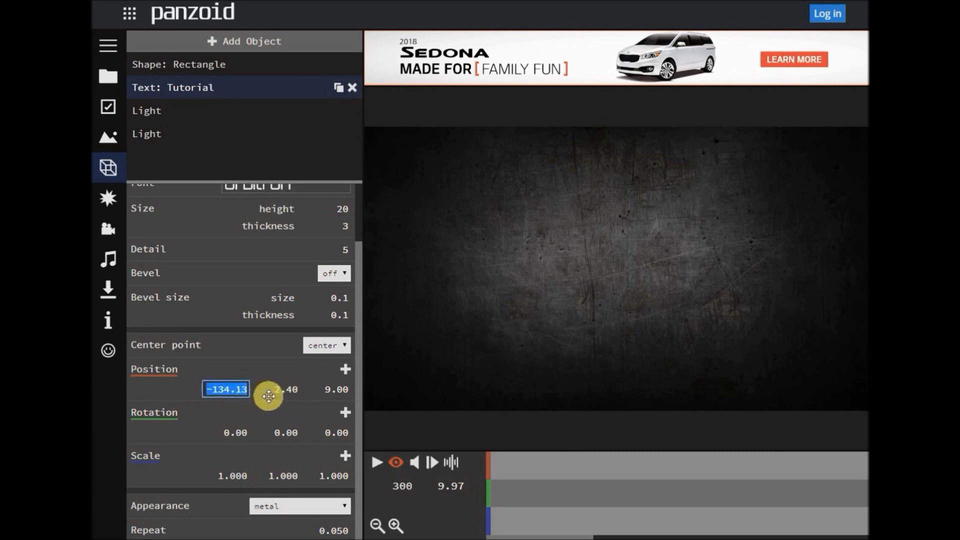
{"action": "type", "text": "-"}
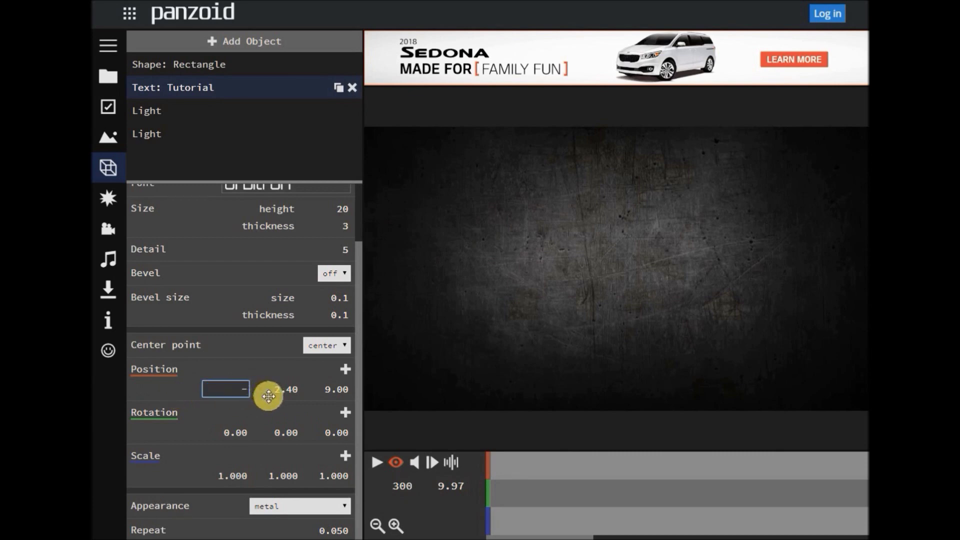
{"action": "type", "text": "135"}
{"action": "key", "text": "Return"}
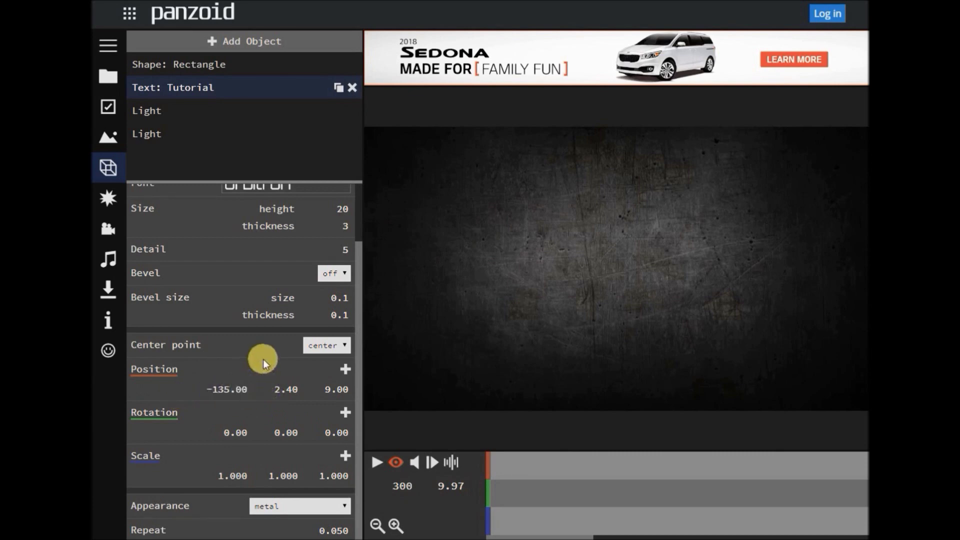
Step: Add a position keyframe for the text at frame 300 and shift it back to about frame 267
{"action": "left_click", "coordinate": [345, 372]}
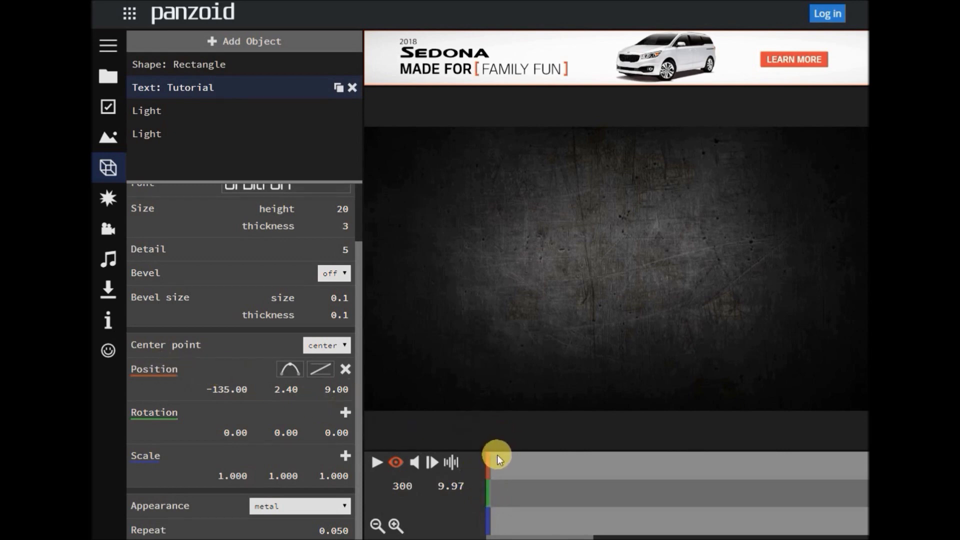
{"action": "mouse_move", "coordinate": [490, 466]}
{"action": "left_mouse_down"}
{"action": "mouse_move", "coordinate": [535, 470]}
{"action": "mouse_move", "coordinate": [486, 477]}
{"action": "left_mouse_up"}
{"action": "left_click_drag", "start_coordinate": [537, 537], "coordinate": [855, 537]}
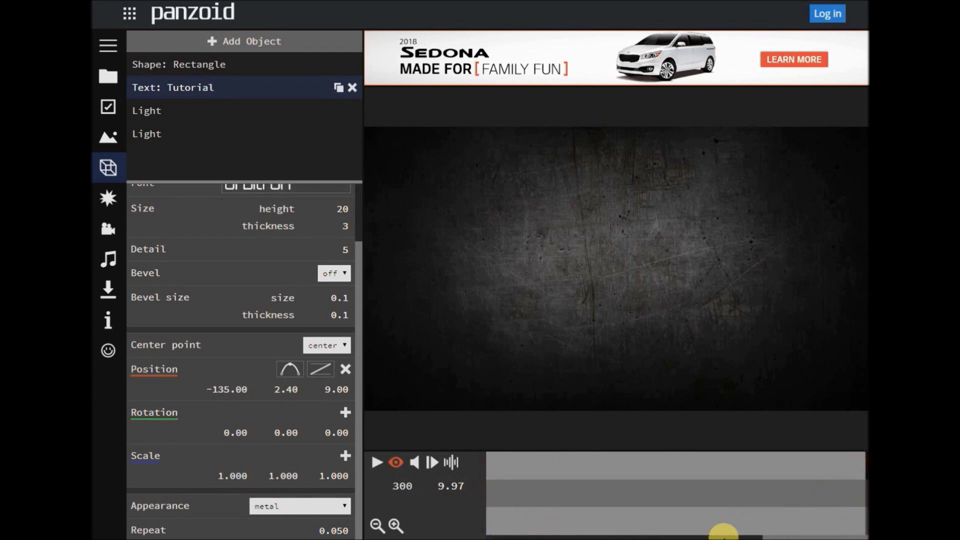
{"action": "left_click_drag", "start_coordinate": [740, 535], "coordinate": [493, 528]}
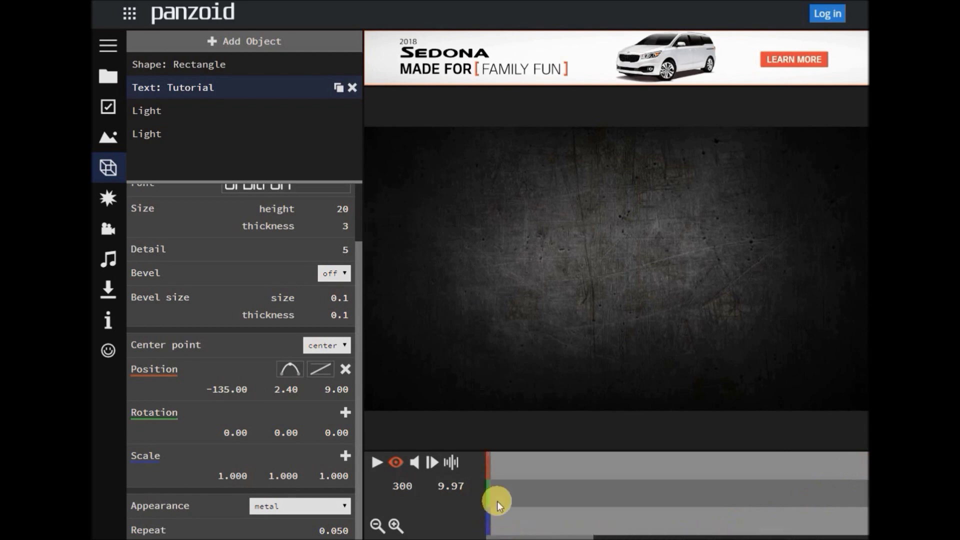
{"action": "left_click_drag", "start_coordinate": [585, 532], "coordinate": [854, 539]}
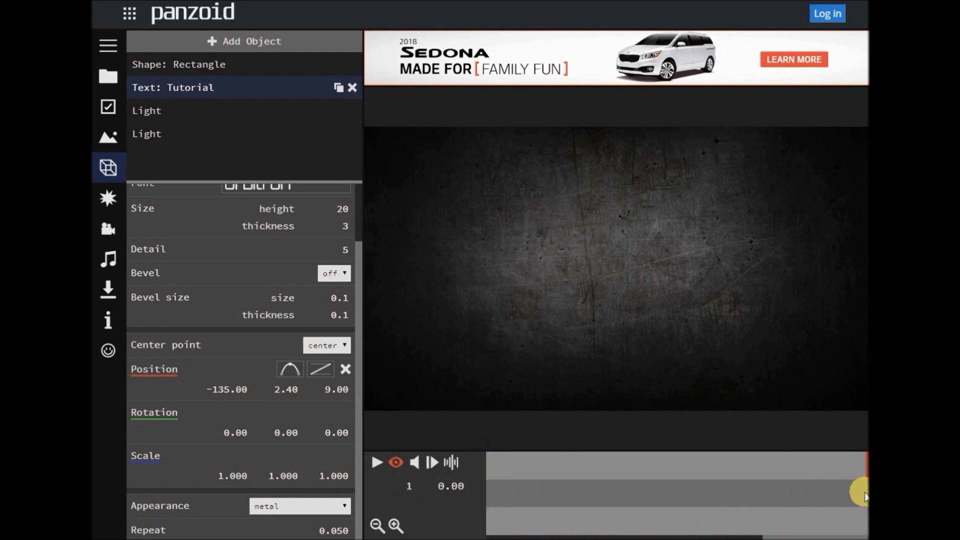
{"action": "left_click", "coordinate": [711, 479]}
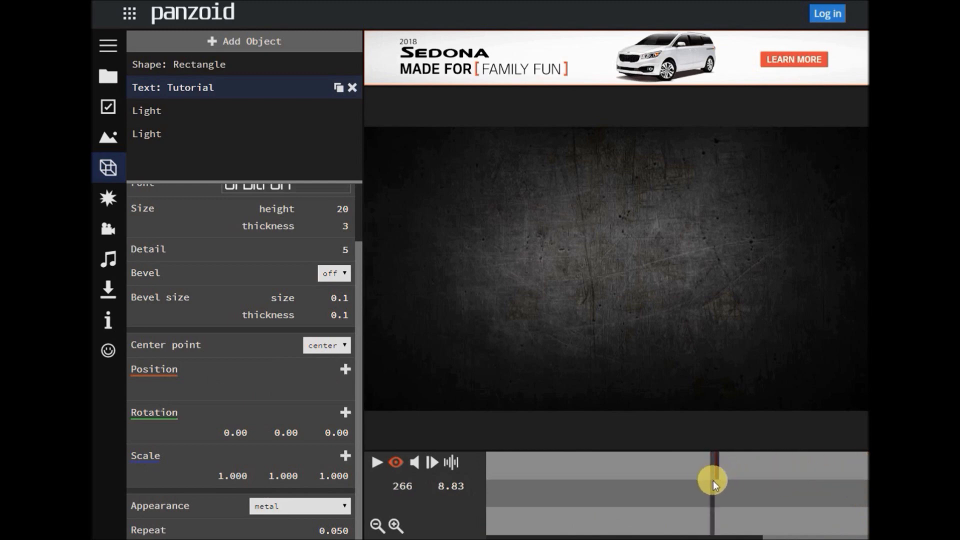
{"action": "left_click", "coordinate": [716, 482]}
Step: Move the text's position keyframe earlier in stages, first to frame 229 and finally to frame 220
{"action": "left_click", "coordinate": [593, 490]}
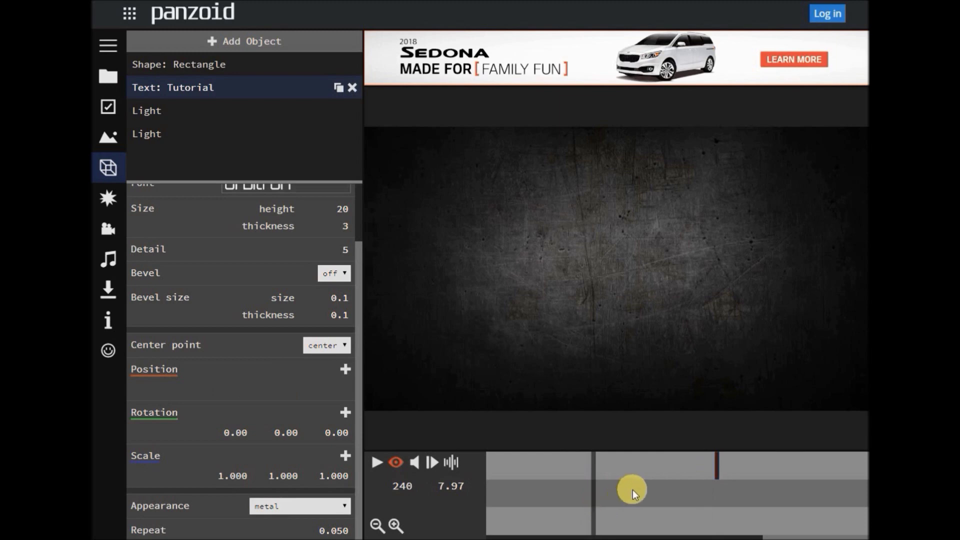
{"action": "left_click", "coordinate": [543, 489]}
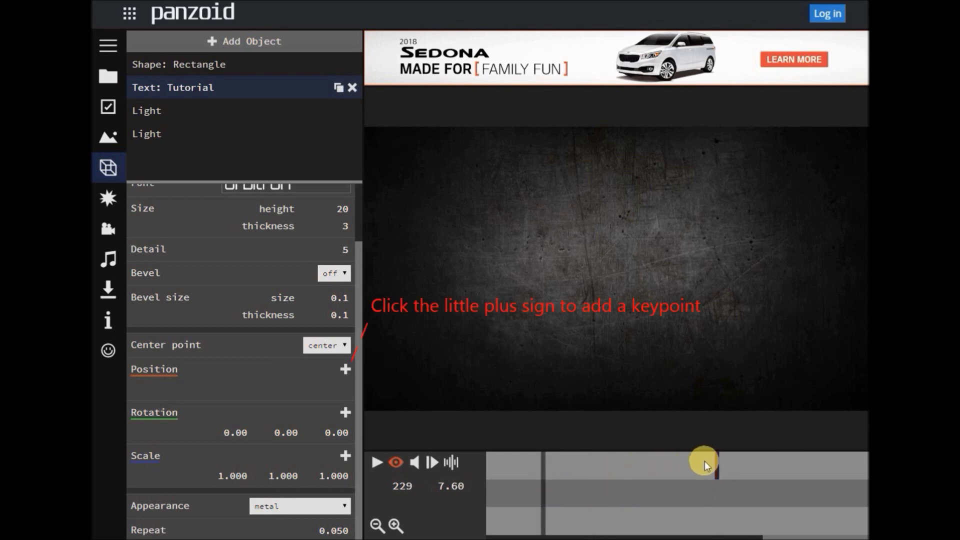
{"action": "left_click_drag", "start_coordinate": [716, 465], "coordinate": [542, 476]}
{"action": "left_click_drag", "start_coordinate": [778, 537], "coordinate": [467, 535]}
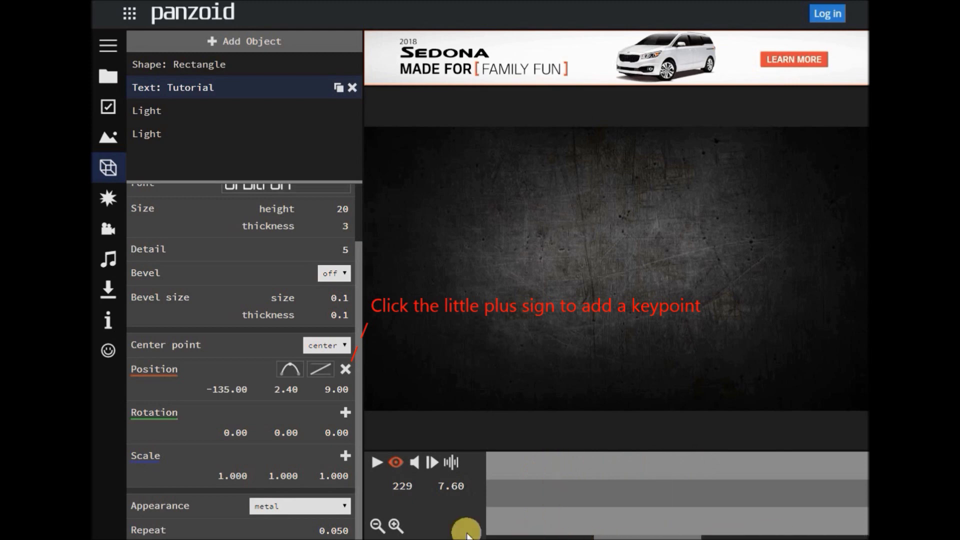
{"action": "left_click", "coordinate": [375, 525]}
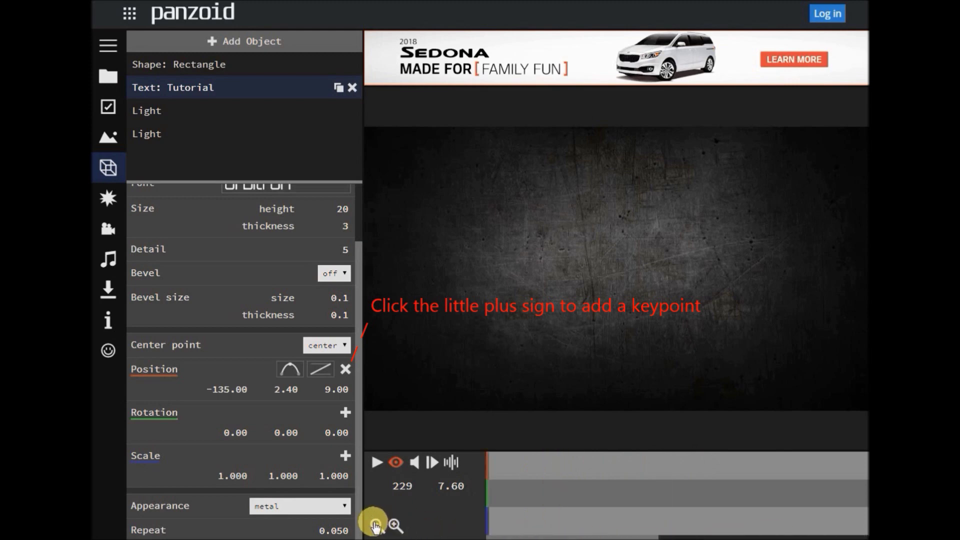
{"action": "left_click", "coordinate": [375, 525]}
{"action": "left_click", "coordinate": [375, 525]}
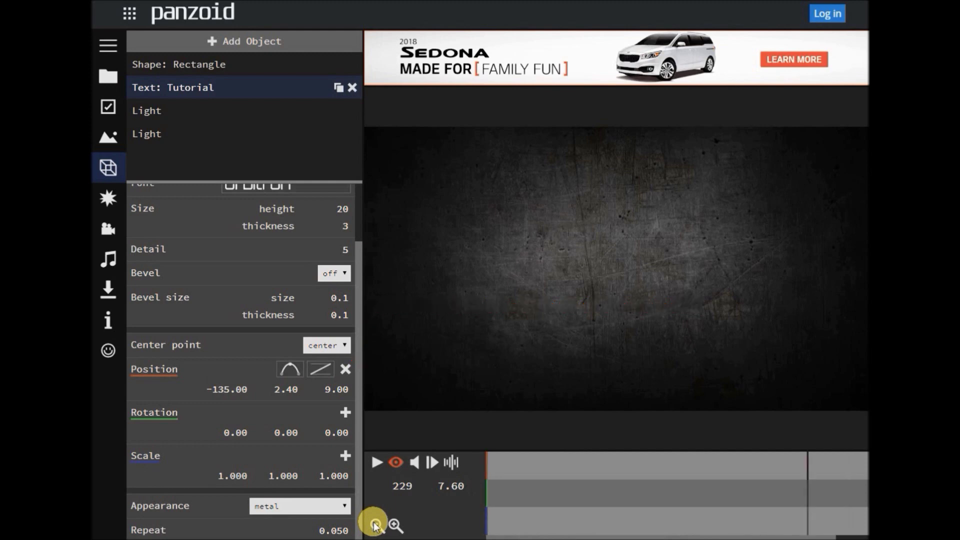
{"action": "left_click", "coordinate": [375, 524]}
{"action": "left_click", "coordinate": [761, 496]}
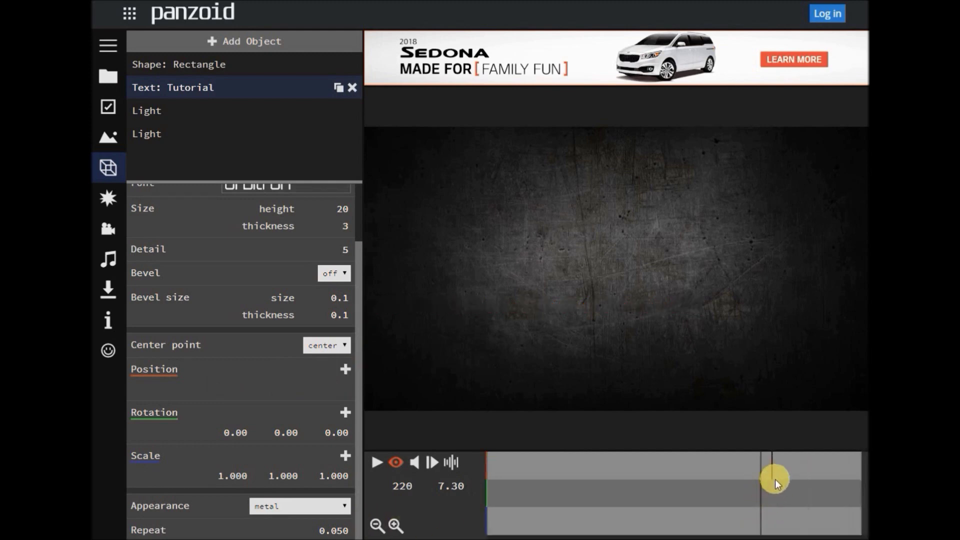
{"action": "left_click_drag", "start_coordinate": [771, 473], "coordinate": [760, 472]}
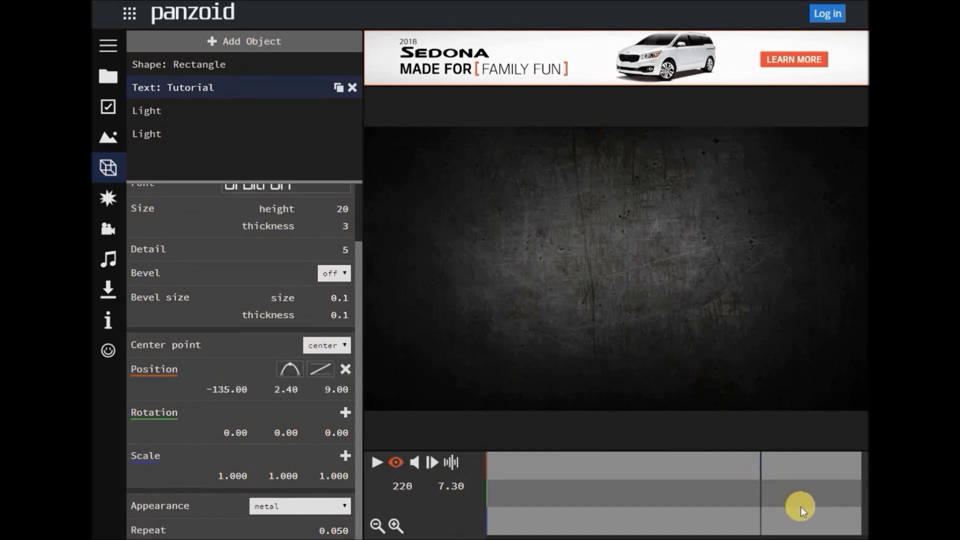
Step: Set the text's X position to 0 at the frame 220 keyframe and play back the slide-in
{"action": "left_click", "coordinate": [486, 468]}
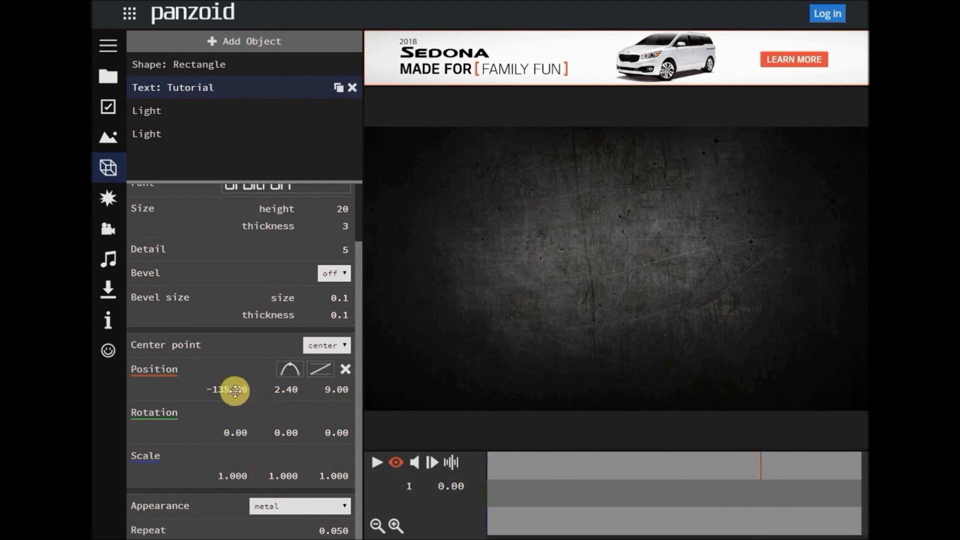
{"action": "left_click", "coordinate": [760, 467]}
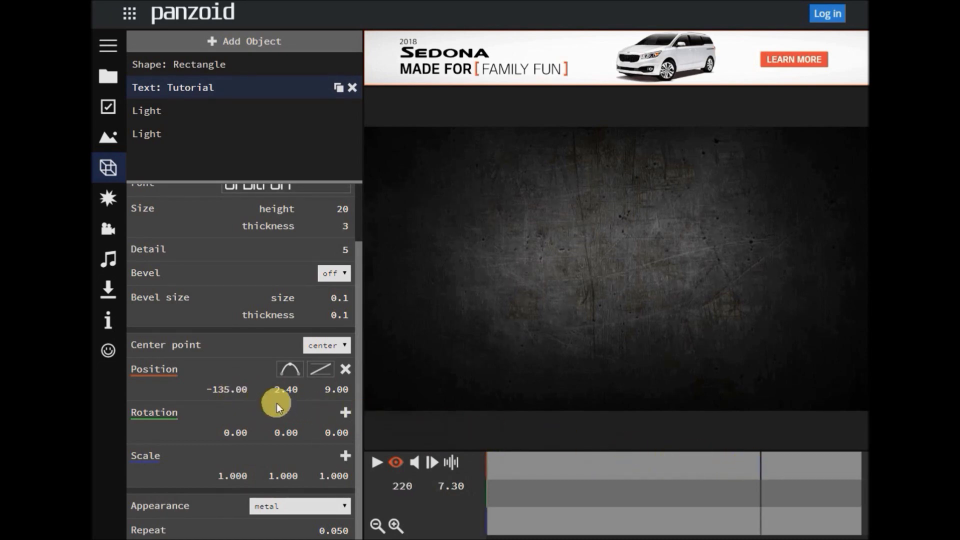
{"action": "left_click", "coordinate": [246, 390]}
{"action": "type", "text": "0"}
{"action": "key", "text": "Return"}
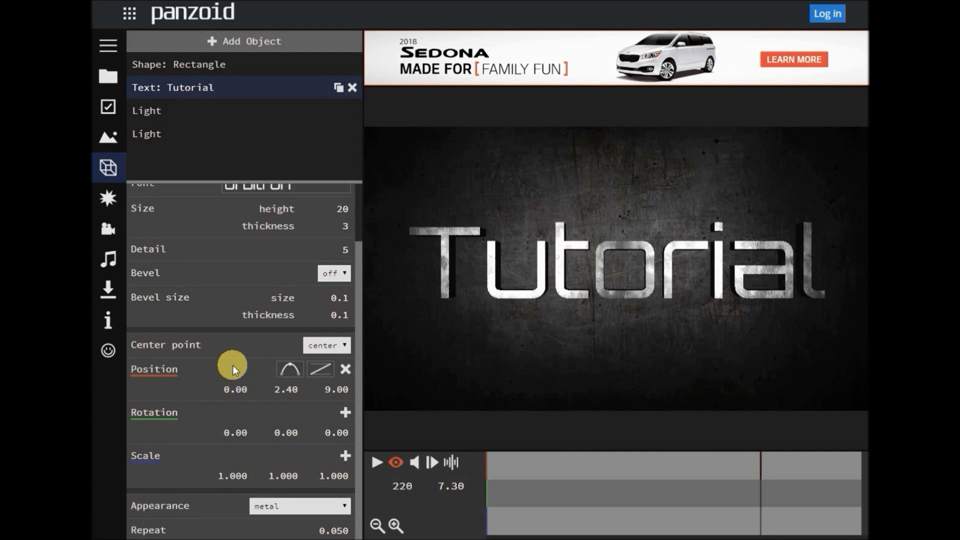
{"action": "left_click", "coordinate": [378, 465]}
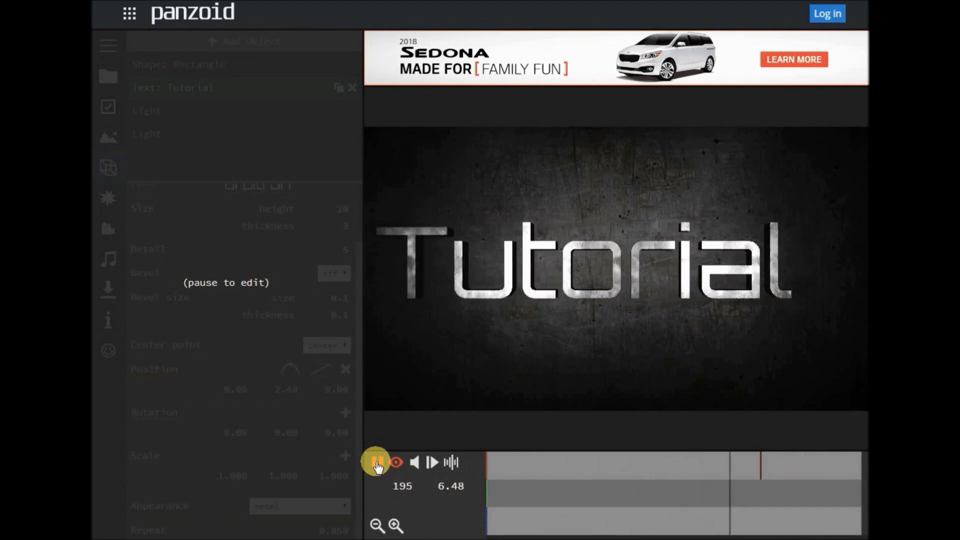
{"action": "left_click", "coordinate": [378, 464]}
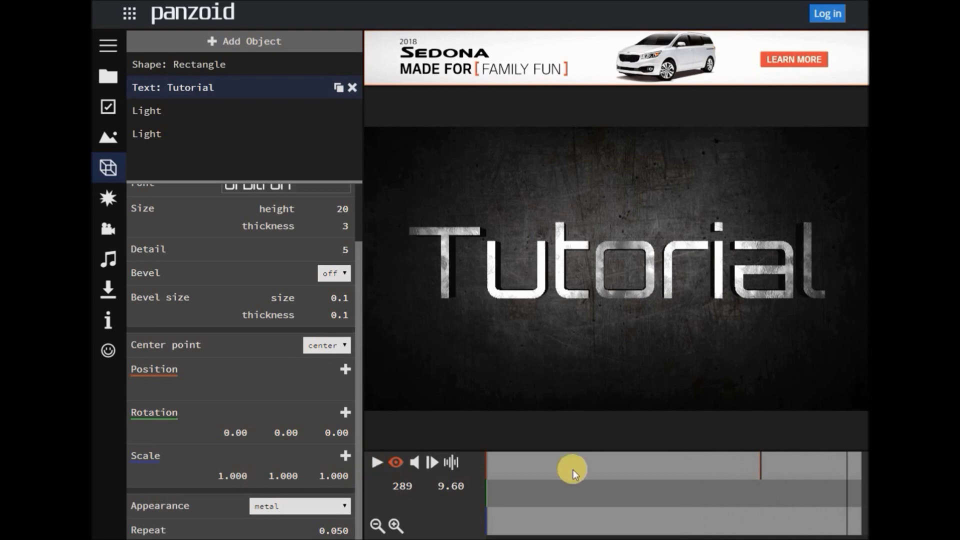
Step: Add a position keyframe for the text at frame 251 with Y set to 5 and play back the animation
{"action": "left_click", "coordinate": [800, 465]}
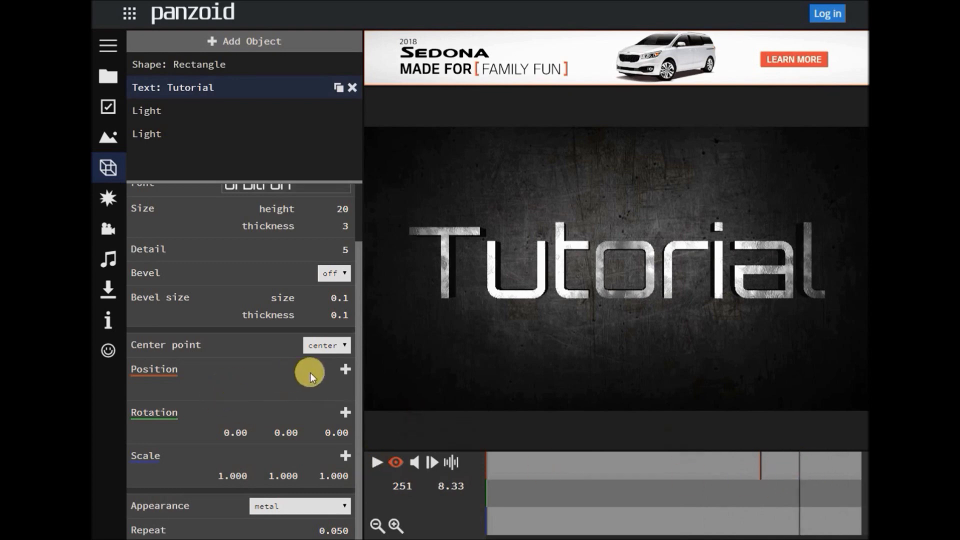
{"action": "left_click", "coordinate": [345, 368]}
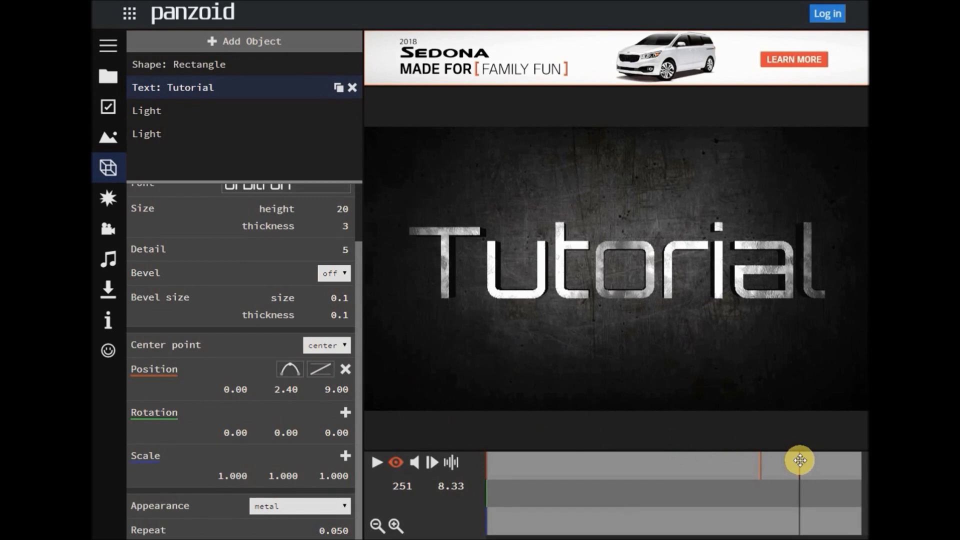
{"action": "left_click", "coordinate": [289, 388]}
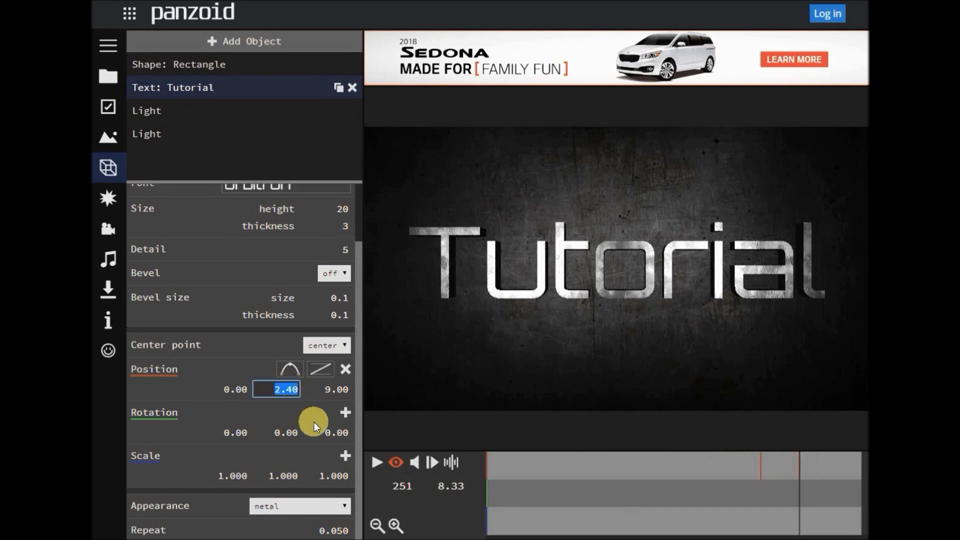
{"action": "type", "text": "5"}
{"action": "key", "text": "Return"}
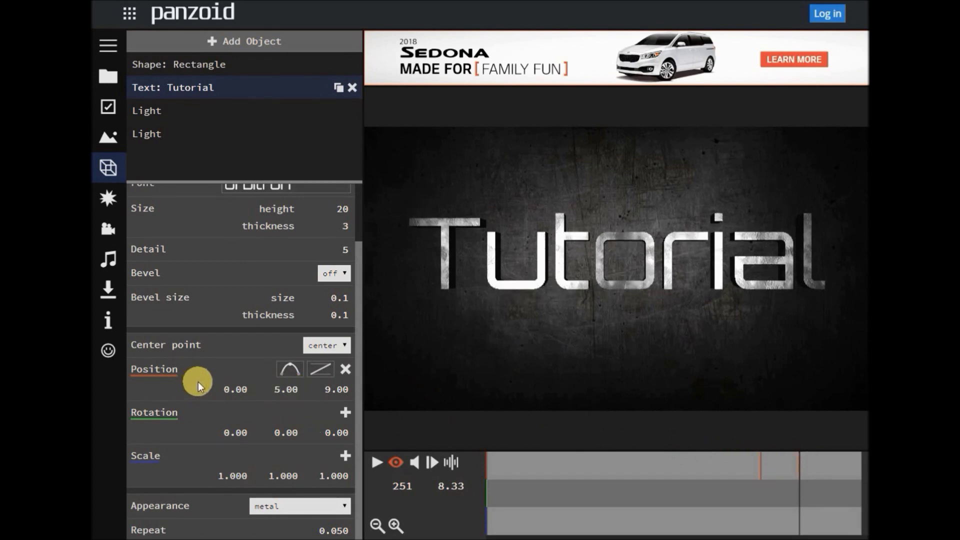
{"action": "left_click_drag", "start_coordinate": [733, 484], "coordinate": [801, 487]}
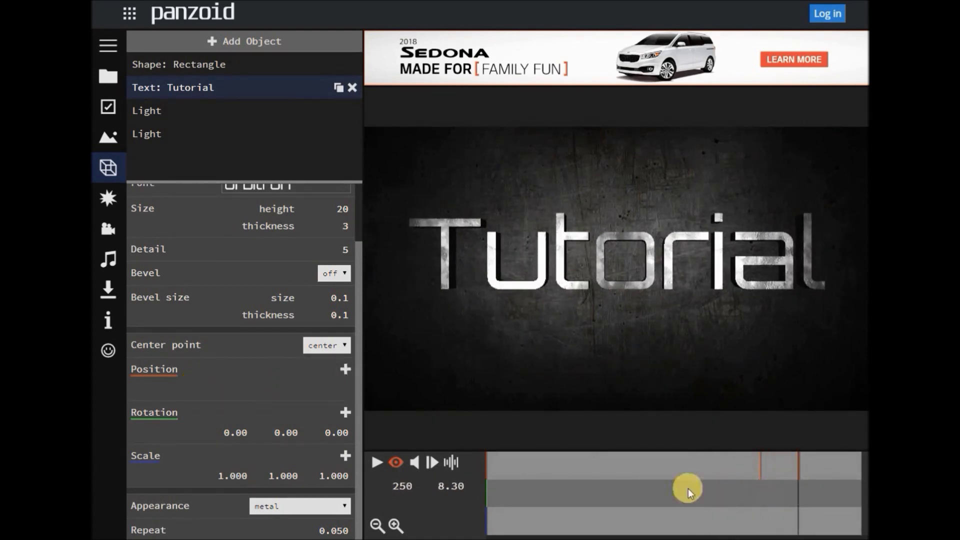
{"action": "left_click", "coordinate": [376, 462]}
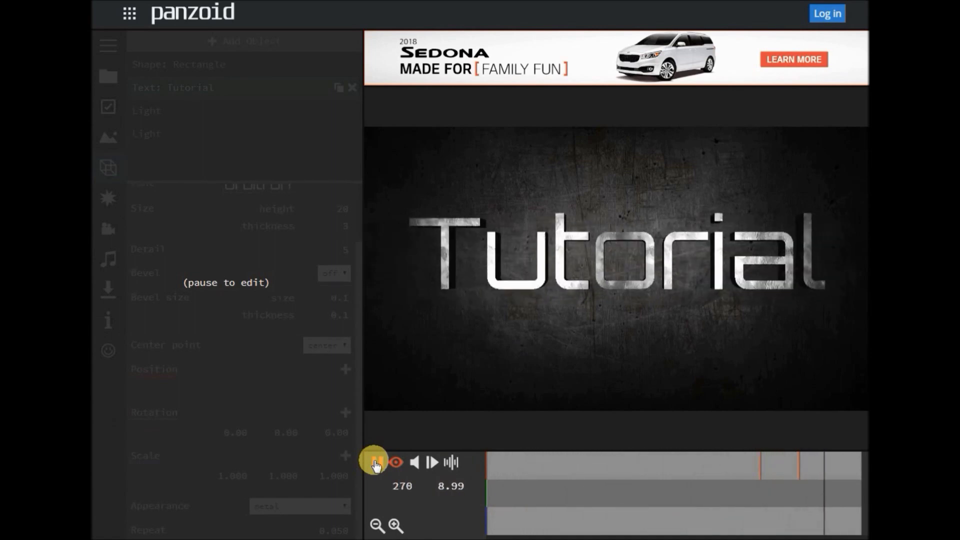
{"action": "left_click", "coordinate": [376, 462]}
Step: Add another position keyframe for the text at frame 276 and set its Y position to 0
{"action": "left_click_drag", "start_coordinate": [823, 464], "coordinate": [829, 464]}
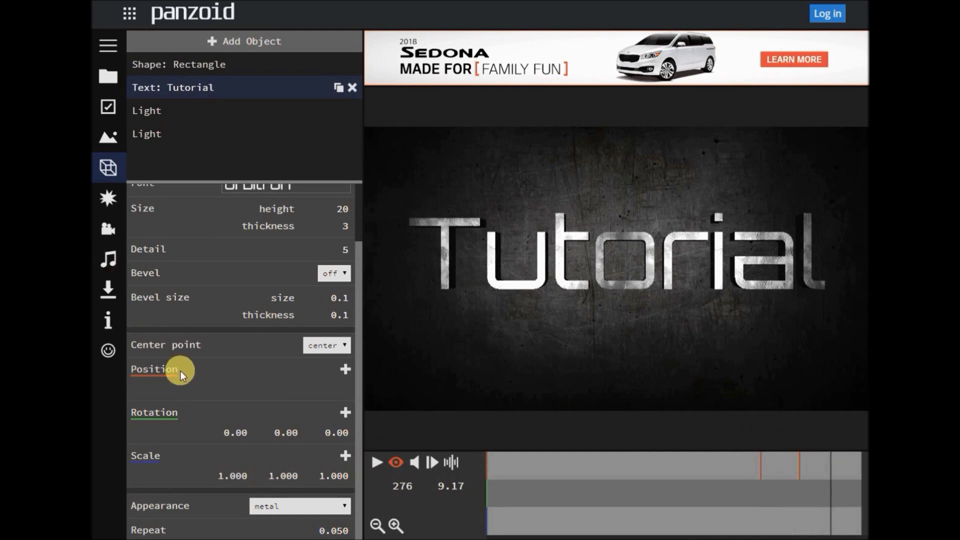
{"action": "left_click", "coordinate": [345, 369]}
{"action": "left_click", "coordinate": [291, 394]}
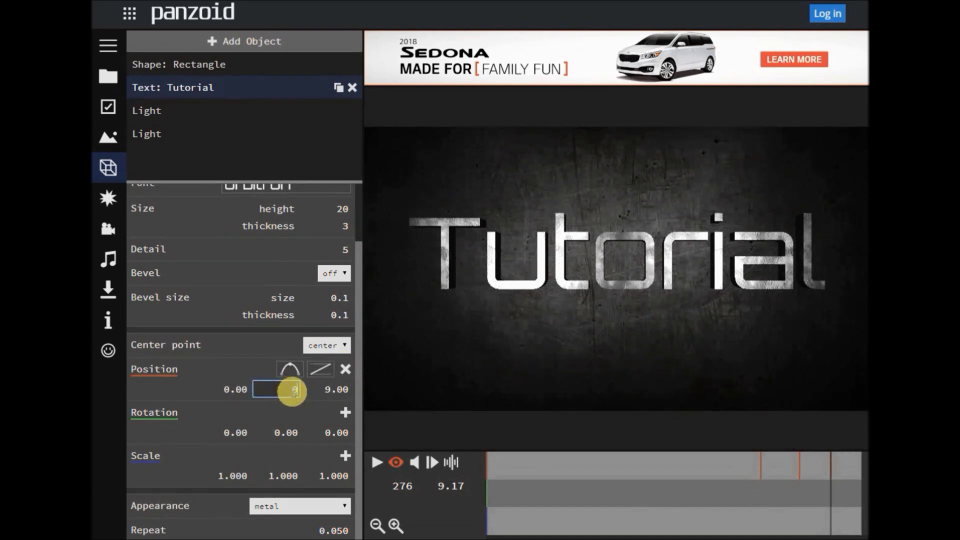
{"action": "type", "text": "0"}
{"action": "left_click", "coordinate": [212, 386]}
Step: Return to the text's first position keyframe at frame 1 and set its X position to -135
{"action": "left_click", "coordinate": [490, 470]}
{"action": "mouse_move", "coordinate": [490, 470]}
{"action": "left_mouse_down"}
{"action": "mouse_move", "coordinate": [557, 470]}
{"action": "mouse_move", "coordinate": [483, 473]}
{"action": "left_mouse_up"}
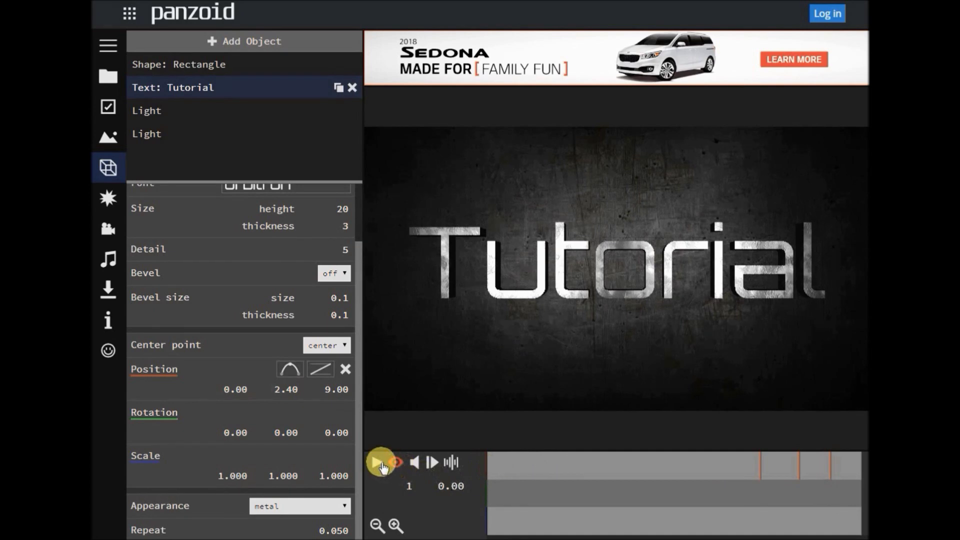
{"action": "left_click", "coordinate": [518, 475]}
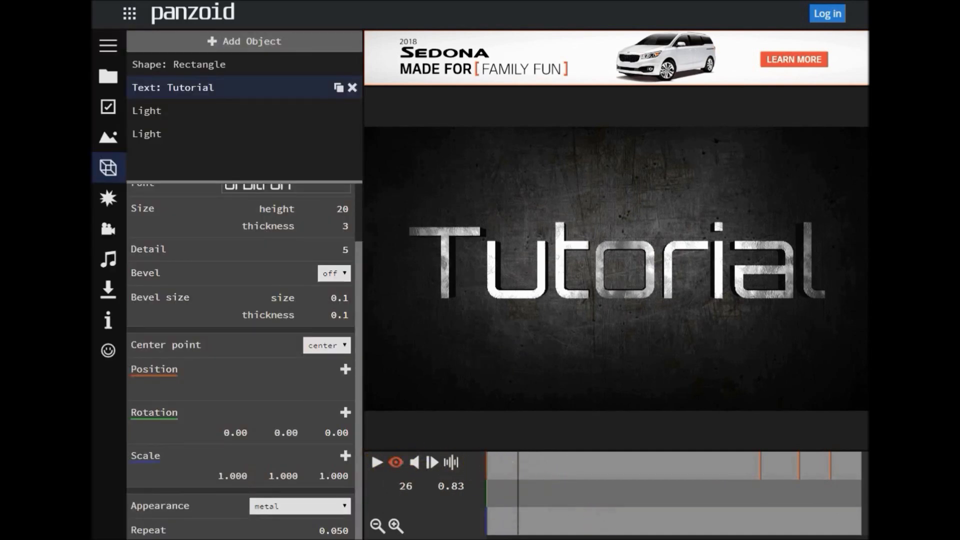
{"action": "left_click", "coordinate": [763, 480]}
{"action": "left_click", "coordinate": [499, 481]}
{"action": "mouse_move", "coordinate": [499, 481]}
{"action": "left_mouse_down"}
{"action": "mouse_move", "coordinate": [776, 481]}
{"action": "mouse_move", "coordinate": [485, 489]}
{"action": "left_mouse_up"}
{"action": "left_click", "coordinate": [235, 389]}
{"action": "type", "text": "-135"}
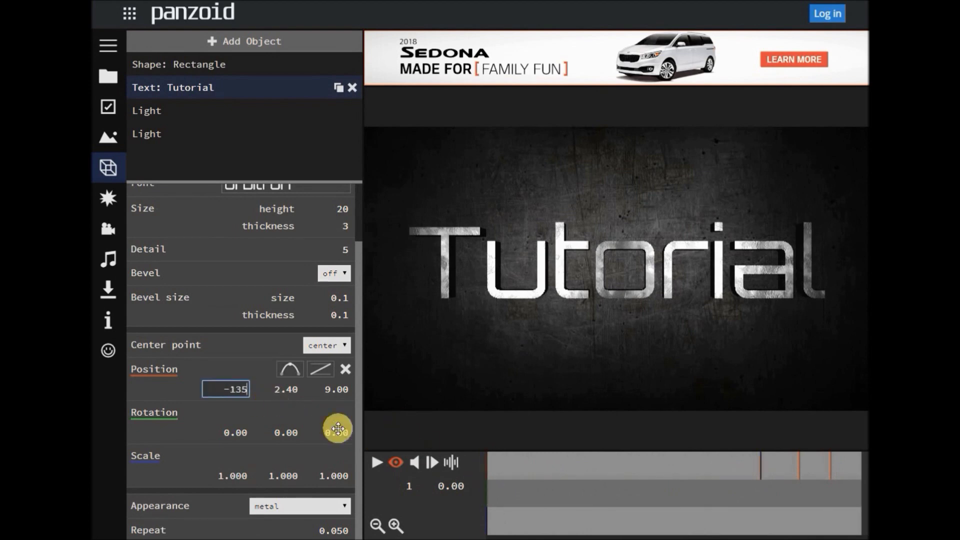
{"action": "key", "text": "Return"}
Step: Scrub between the text's keyframes, inspect its starting position outside the camera view, and play back the slide-in
{"action": "left_click_drag", "start_coordinate": [509, 482], "coordinate": [829, 484]}
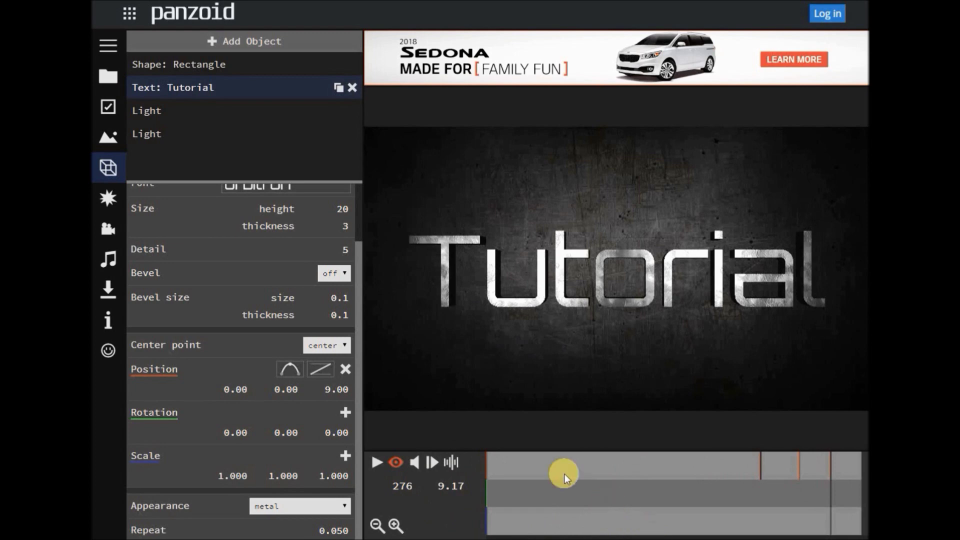
{"action": "left_click", "coordinate": [486, 466]}
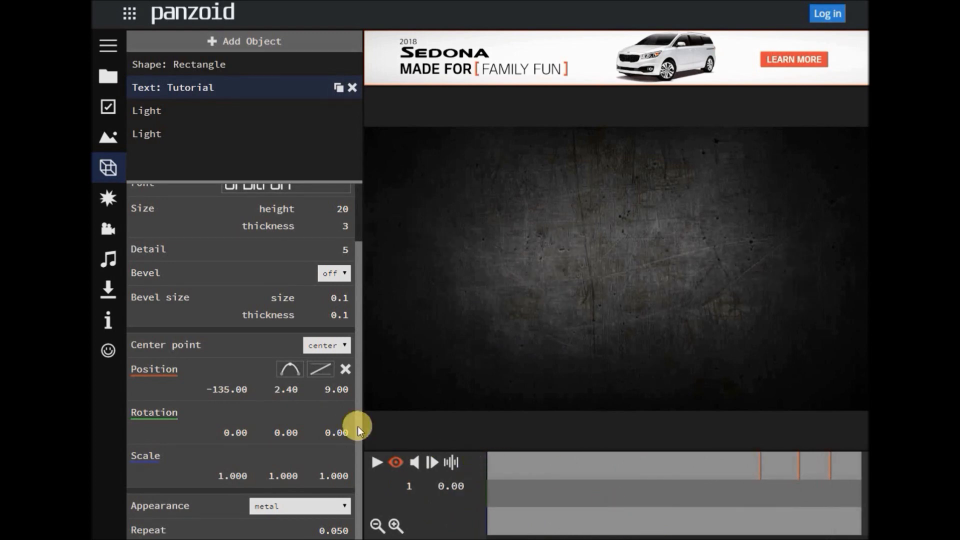
{"action": "left_click", "coordinate": [395, 462]}
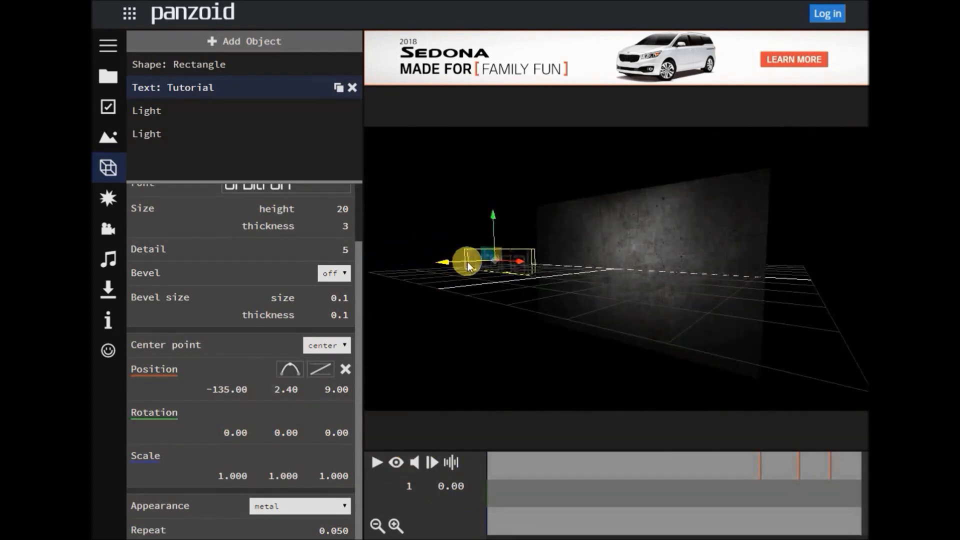
{"action": "left_click_drag", "start_coordinate": [458, 259], "coordinate": [511, 257]}
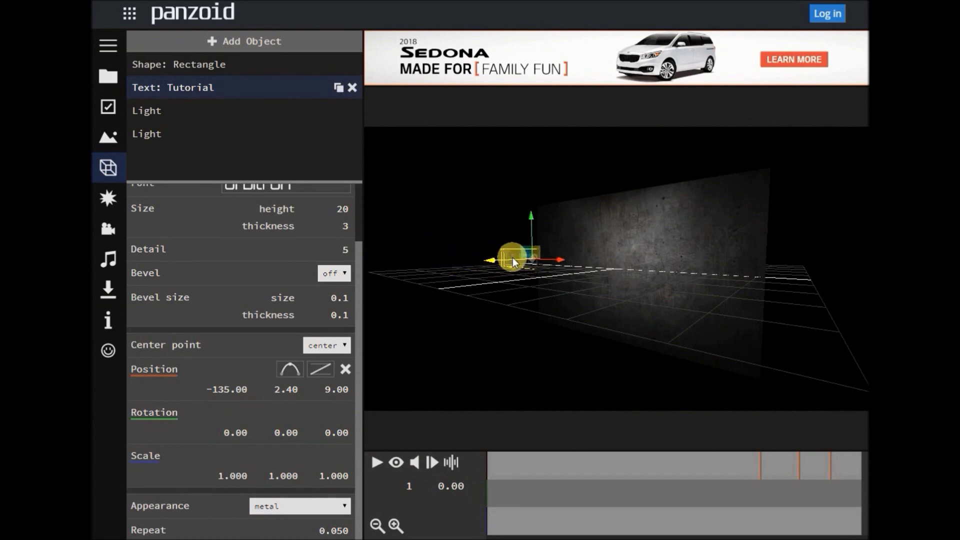
{"action": "left_click", "coordinate": [760, 464]}
{"action": "left_click", "coordinate": [402, 470]}
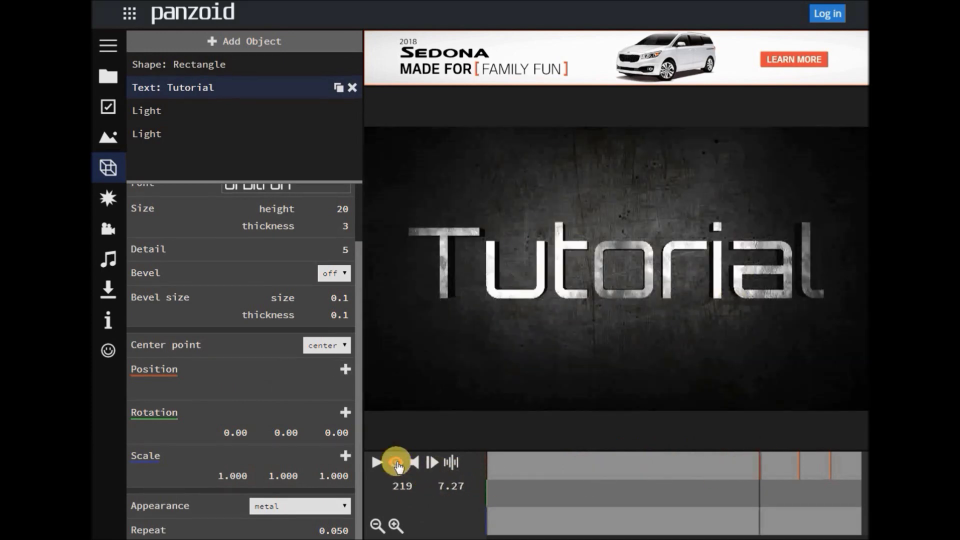
{"action": "left_click", "coordinate": [375, 463]}
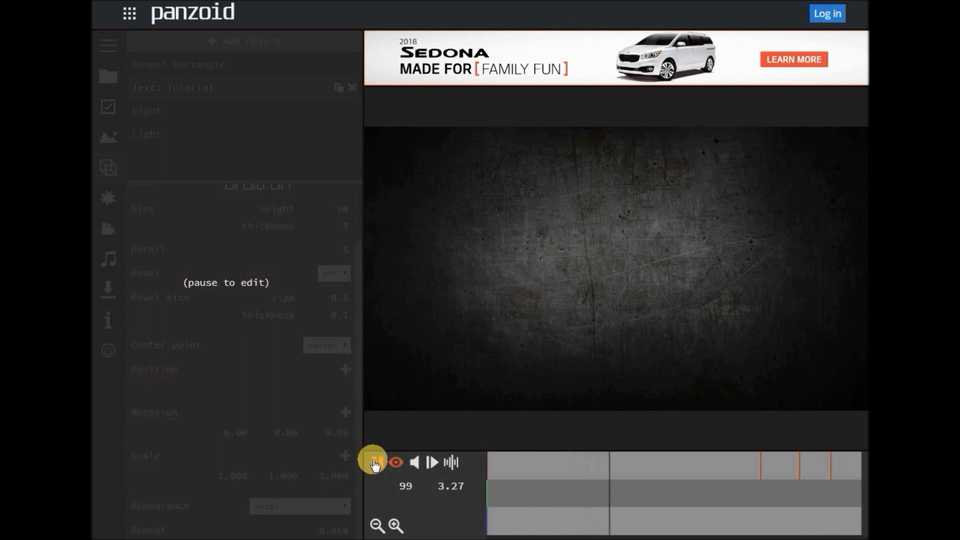
{"action": "left_click", "coordinate": [375, 463]}
{"action": "left_click", "coordinate": [376, 462]}
{"action": "left_click", "coordinate": [376, 463]}
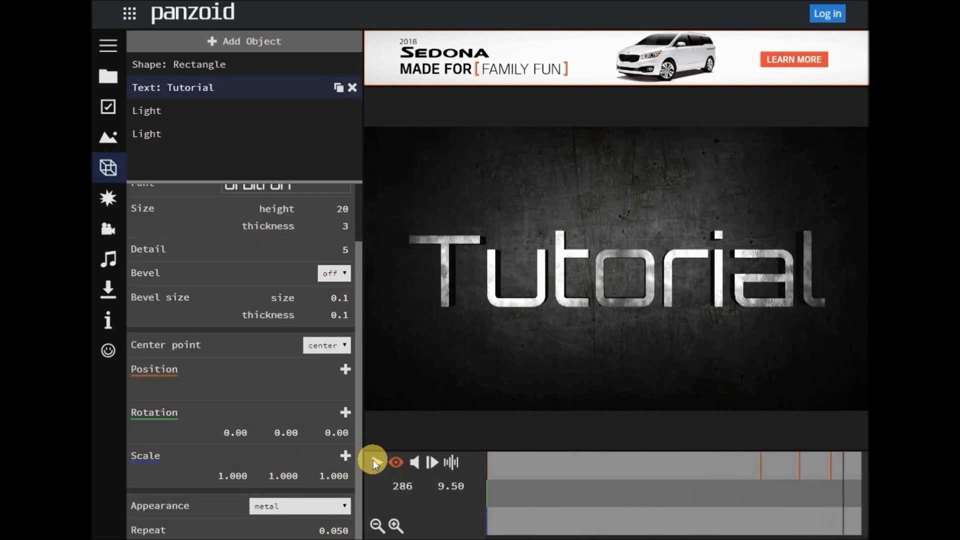
Step: Shift the text's frame 220 position keyframe much earlier, remove the middle keyframe, and move the last one to frame 222
{"action": "scroll", "coordinate": [669, 505], "scroll_direction": "up", "scroll_amount": 3}
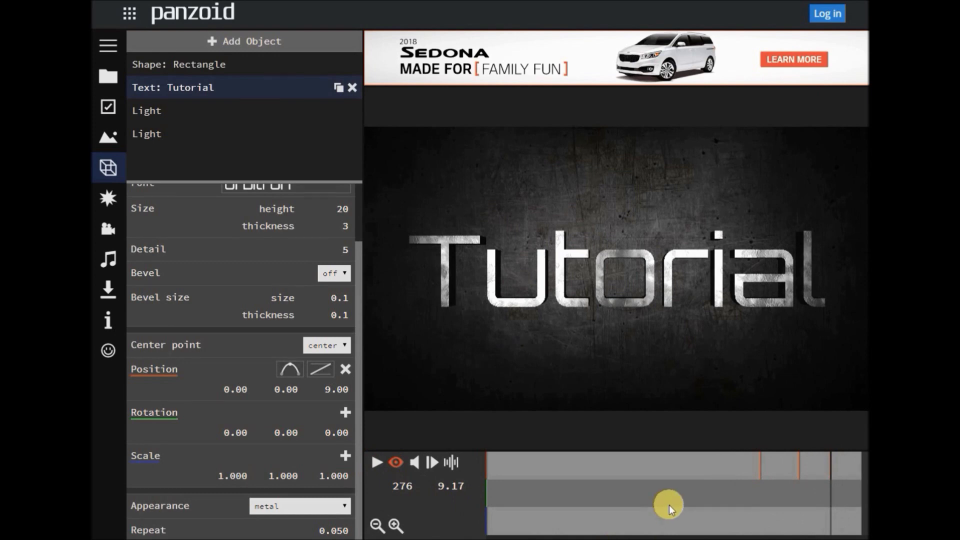
{"action": "left_click_drag", "start_coordinate": [759, 467], "coordinate": [590, 466]}
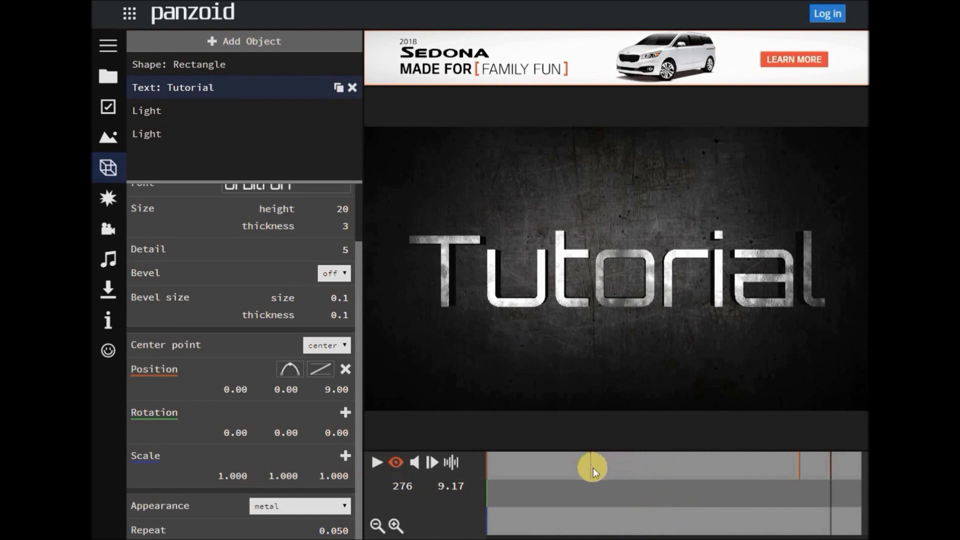
{"action": "left_click_drag", "start_coordinate": [799, 467], "coordinate": [721, 472]}
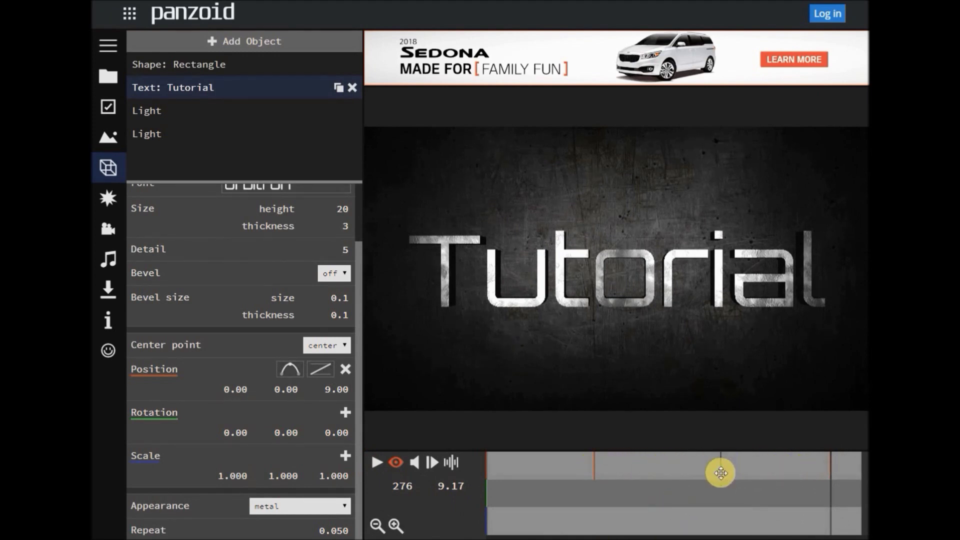
{"action": "left_click_drag", "start_coordinate": [831, 473], "coordinate": [763, 476]}
{"action": "key", "text": "Delete"}
{"action": "left_click", "coordinate": [766, 490]}
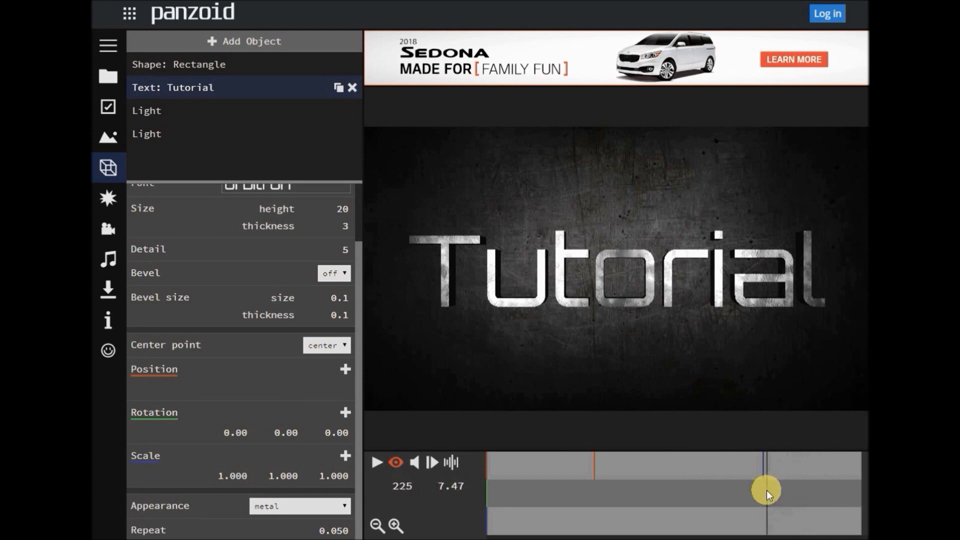
Step: Set the text's Z position to 18 at the frame 222 keyframe and play back the animation
{"action": "left_click", "coordinate": [763, 490]}
{"action": "left_click", "coordinate": [349, 389]}
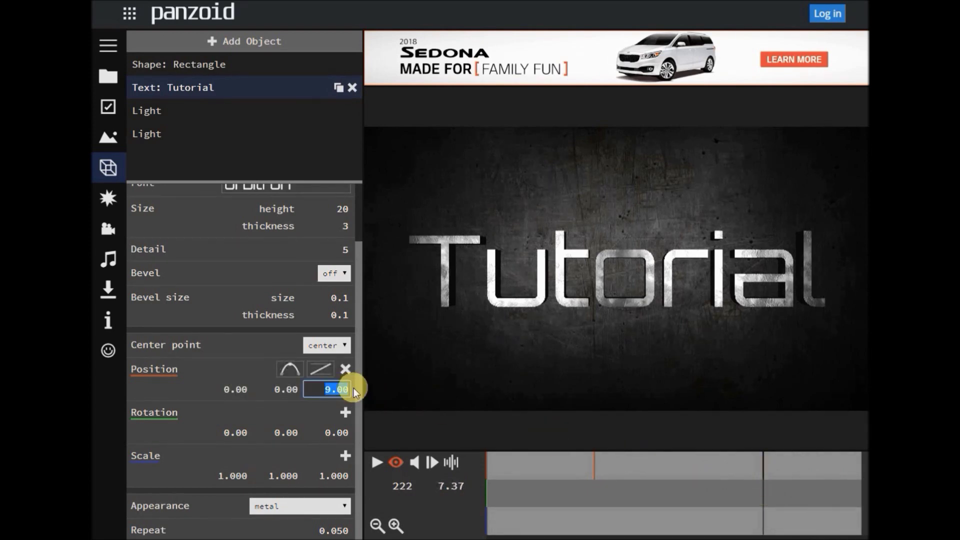
{"action": "left_click_drag", "start_coordinate": [331, 385], "coordinate": [389, 384]}
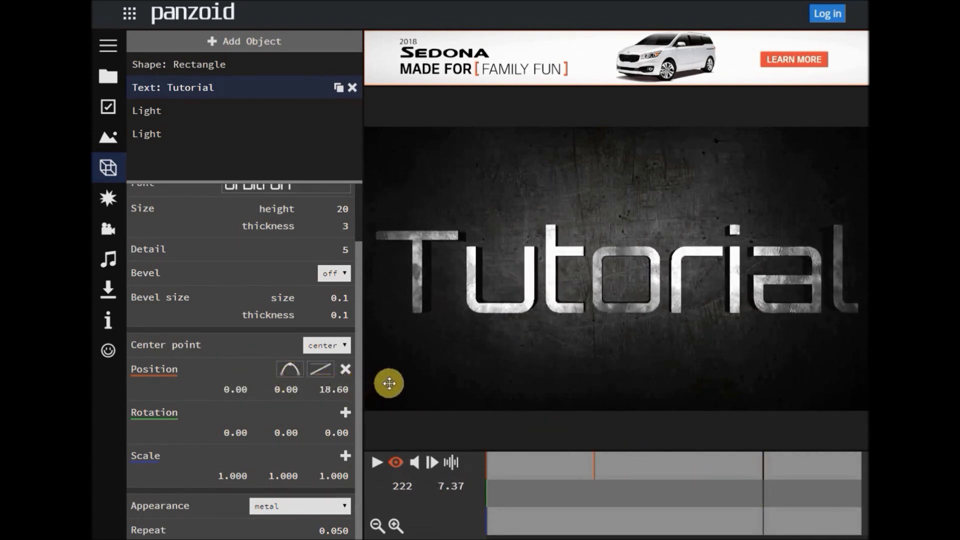
{"action": "left_click", "coordinate": [356, 389]}
{"action": "type", "text": "18"}
{"action": "key", "text": "Return"}
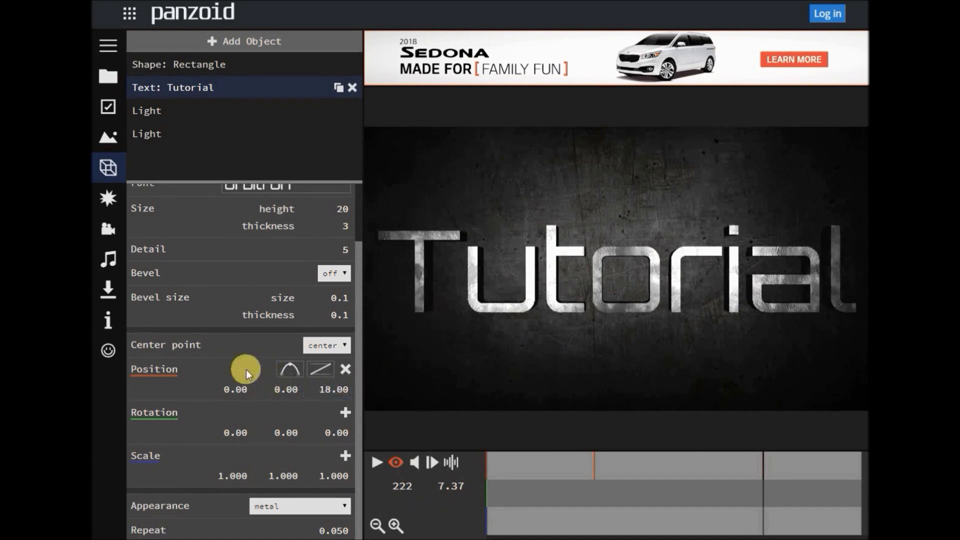
{"action": "left_click_drag", "start_coordinate": [597, 467], "coordinate": [777, 476]}
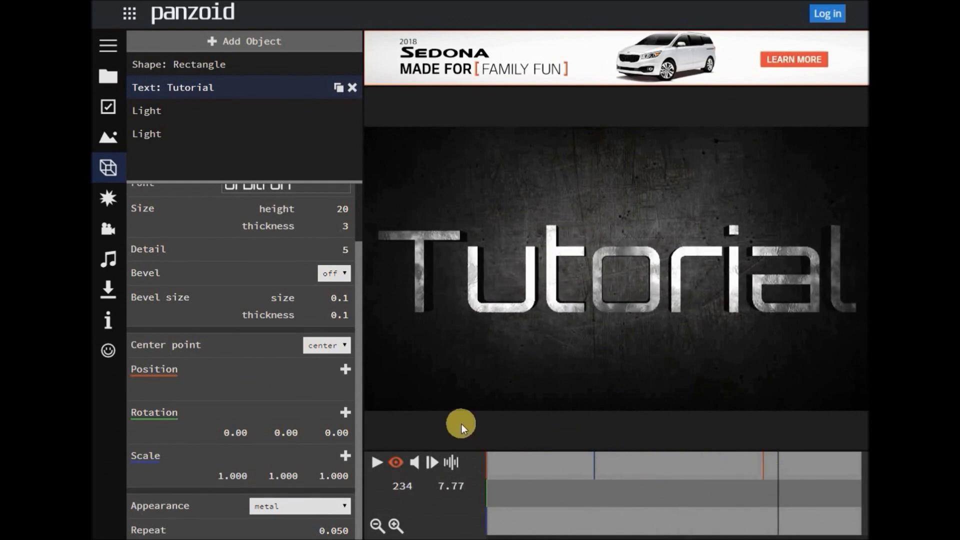
{"action": "left_click", "coordinate": [377, 462]}
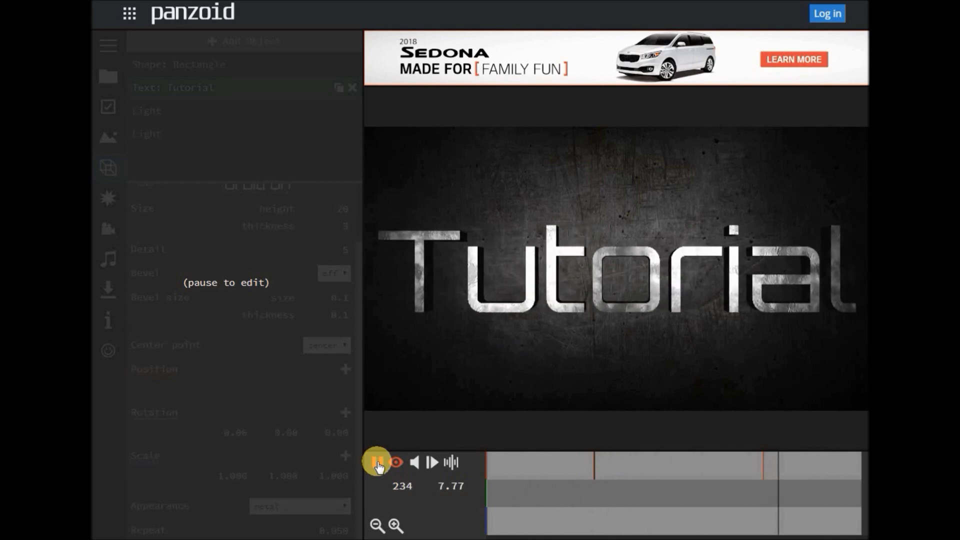
{"action": "left_click", "coordinate": [378, 462]}
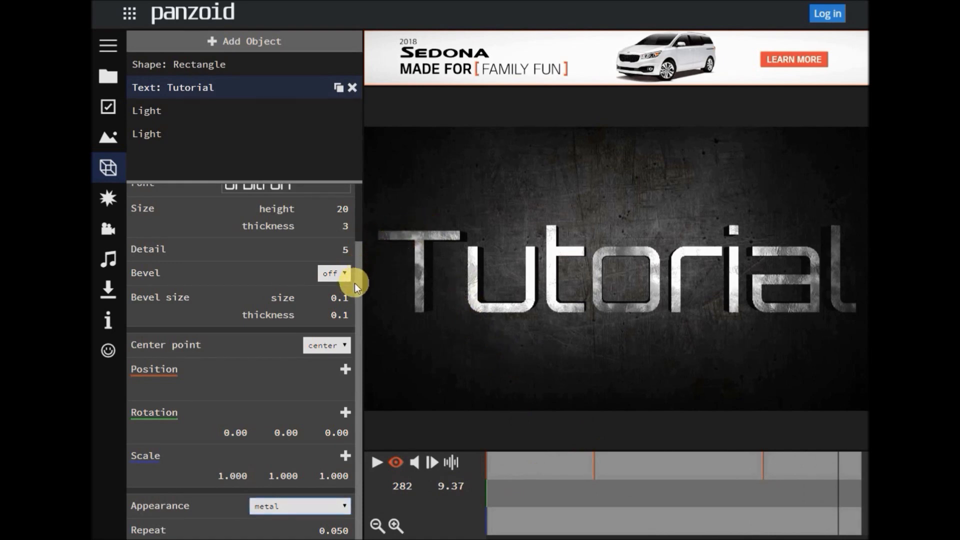
Step: Try the brick, alien and single color appearances on the text and open the color picker
{"action": "left_click_drag", "start_coordinate": [358, 319], "coordinate": [349, 501]}
{"action": "left_click", "coordinate": [344, 507]}
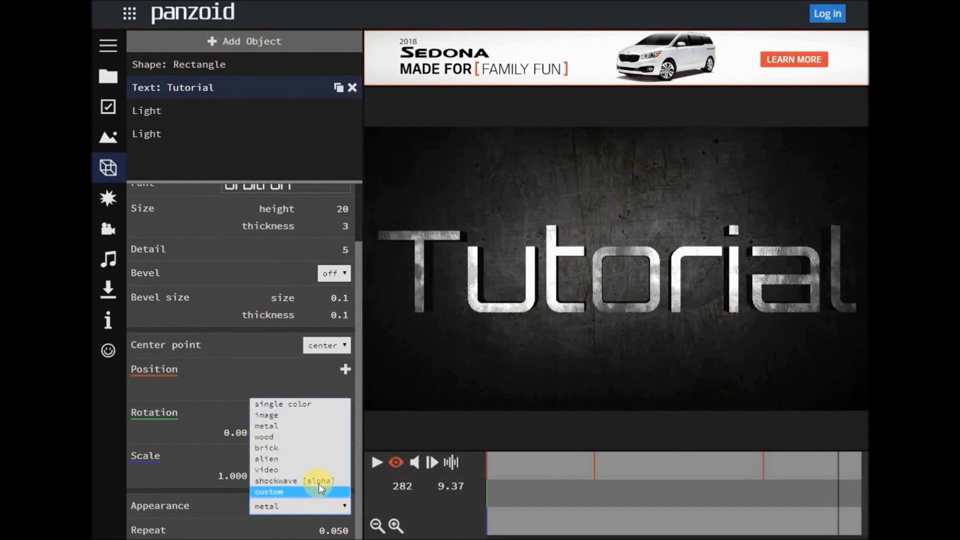
{"action": "left_click", "coordinate": [300, 447]}
{"action": "left_click", "coordinate": [343, 505]}
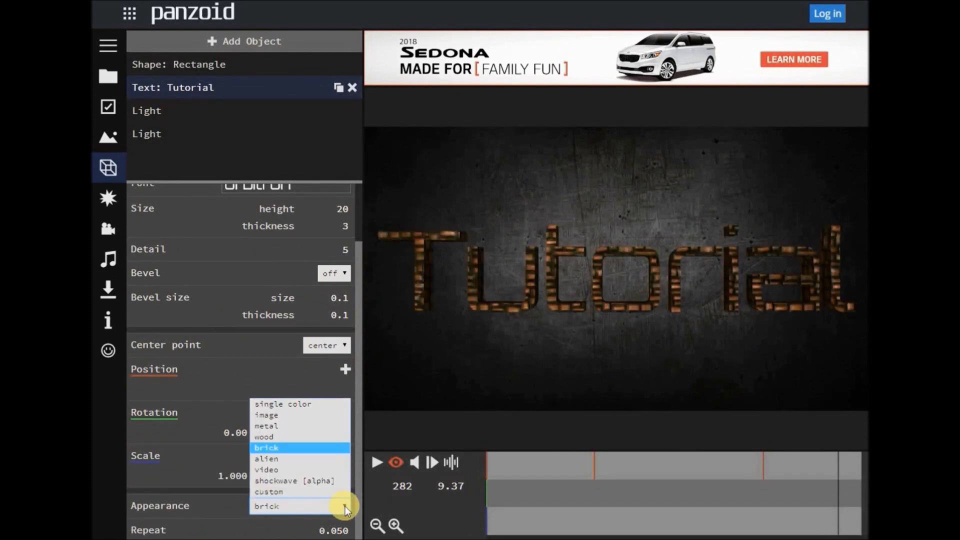
{"action": "key", "text": "Escape"}
{"action": "key", "text": "Up"}
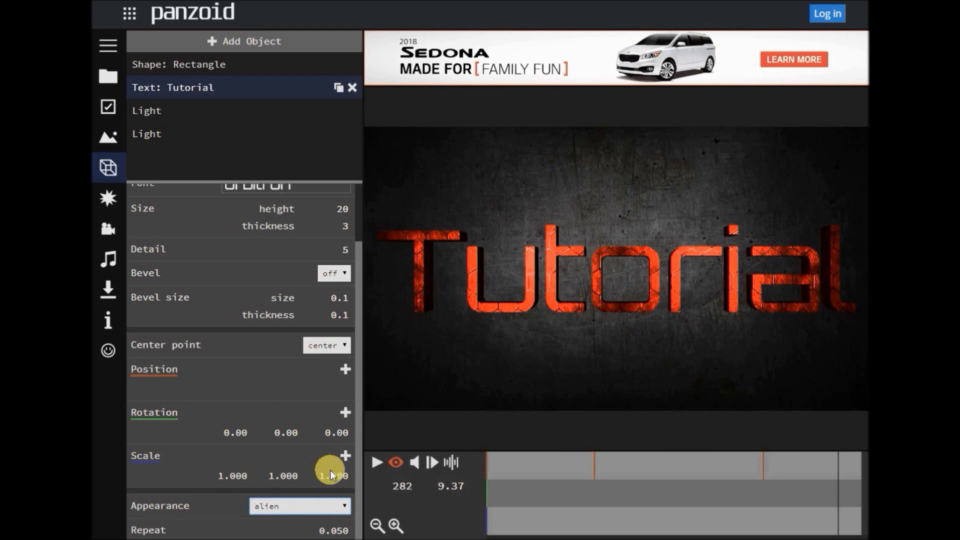
{"action": "left_click", "coordinate": [344, 507]}
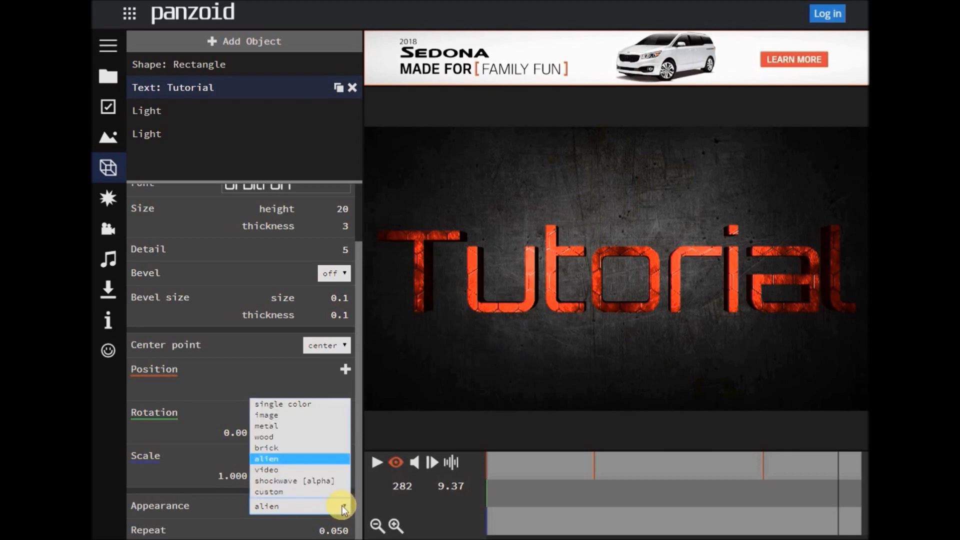
{"action": "left_click", "coordinate": [327, 404]}
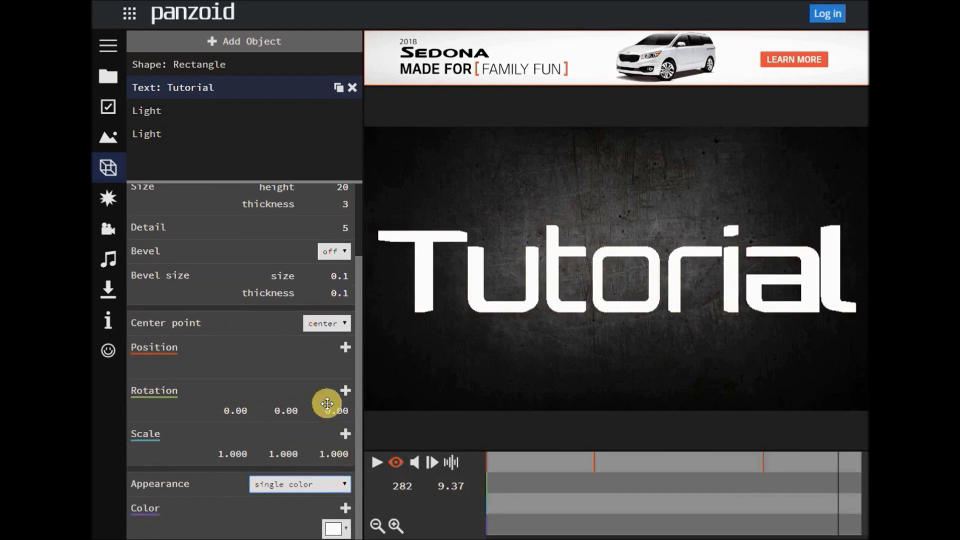
{"action": "left_click", "coordinate": [335, 528]}
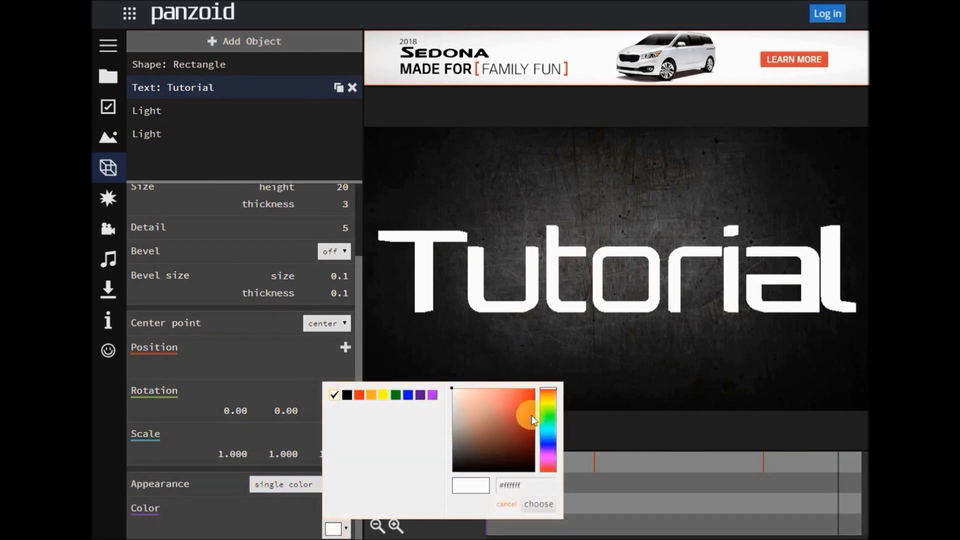
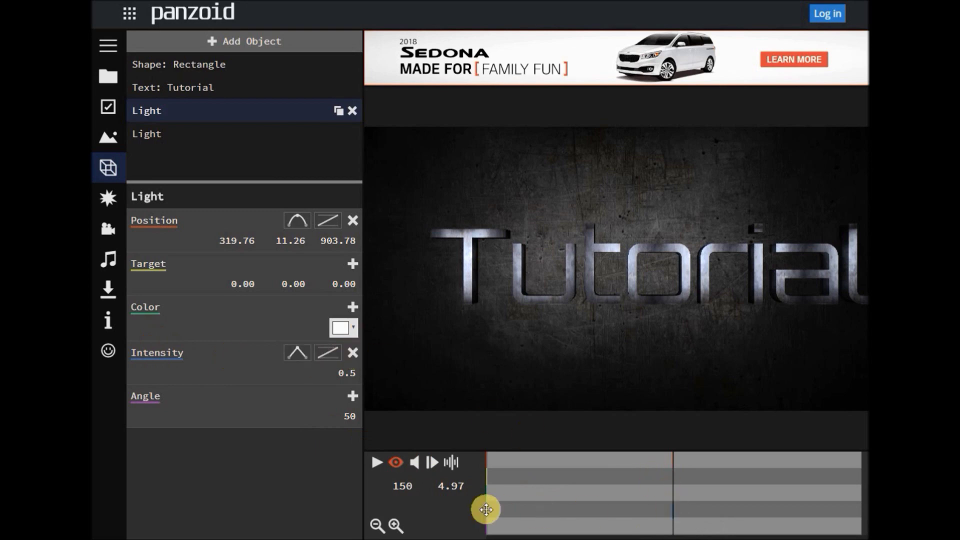
Step: Set the first light's intensity to 1 at the frame 150 keyframe and play back the brightening
{"action": "left_click", "coordinate": [488, 509]}
{"action": "left_click", "coordinate": [672, 508]}
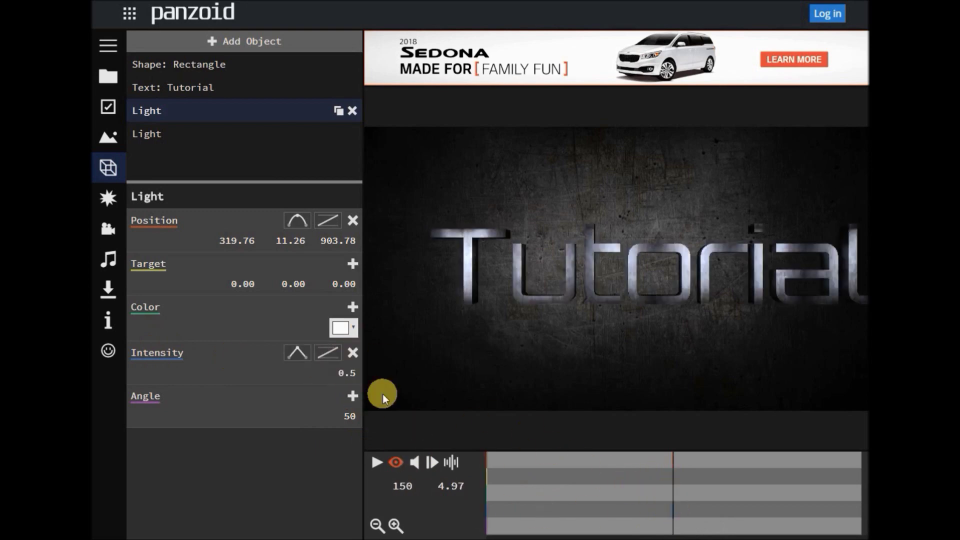
{"action": "left_click", "coordinate": [350, 372]}
{"action": "type", "text": "2"}
{"action": "key", "text": "Return"}
{"action": "left_click", "coordinate": [348, 372]}
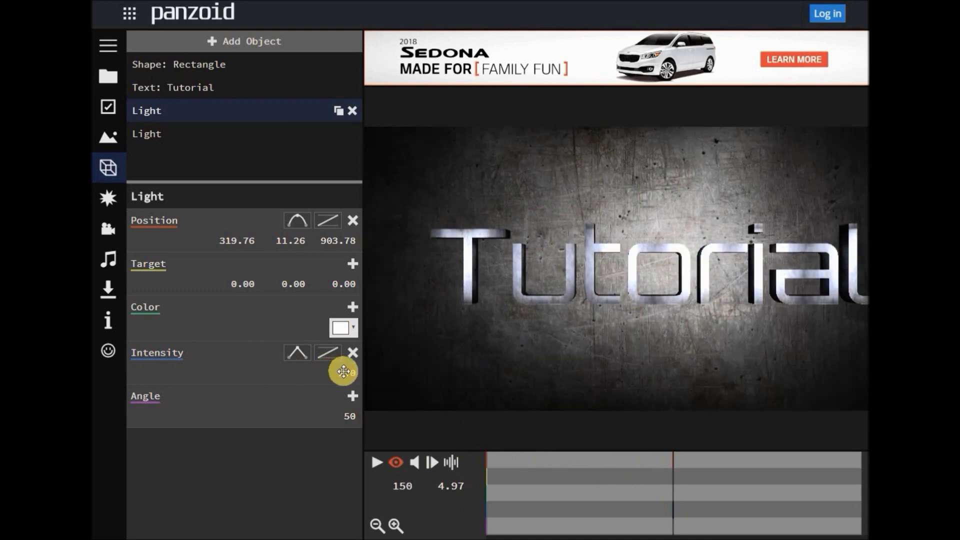
{"action": "type", "text": "1"}
{"action": "key", "text": "Return"}
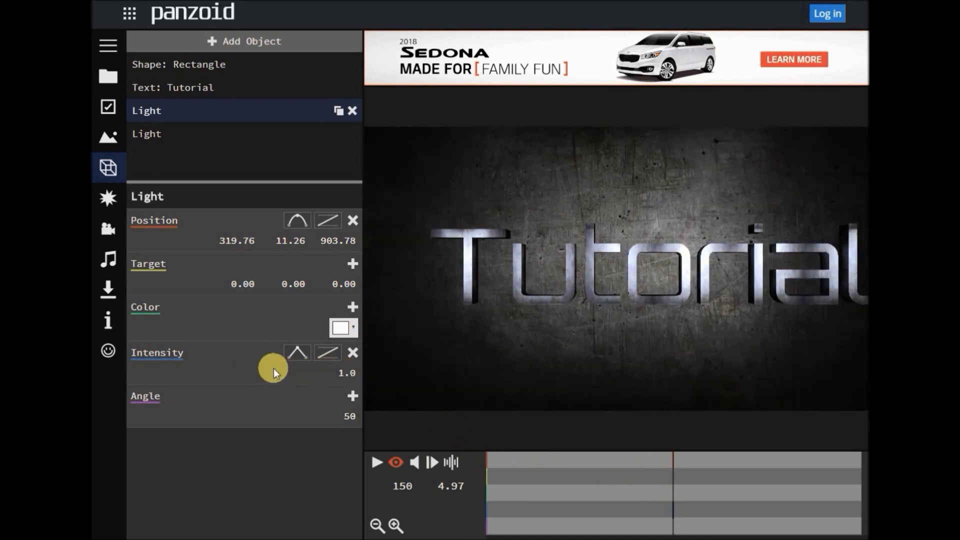
{"action": "left_click", "coordinate": [376, 462]}
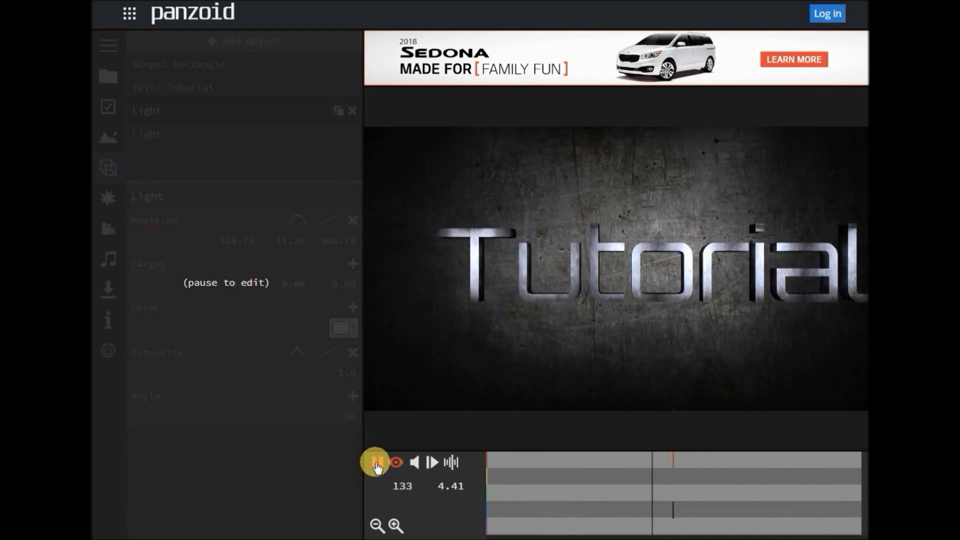
{"action": "left_click", "coordinate": [376, 462]}
Step: Add an intensity keyframe for the first light at frame 189 and set it to 3
{"action": "left_click", "coordinate": [721, 510]}
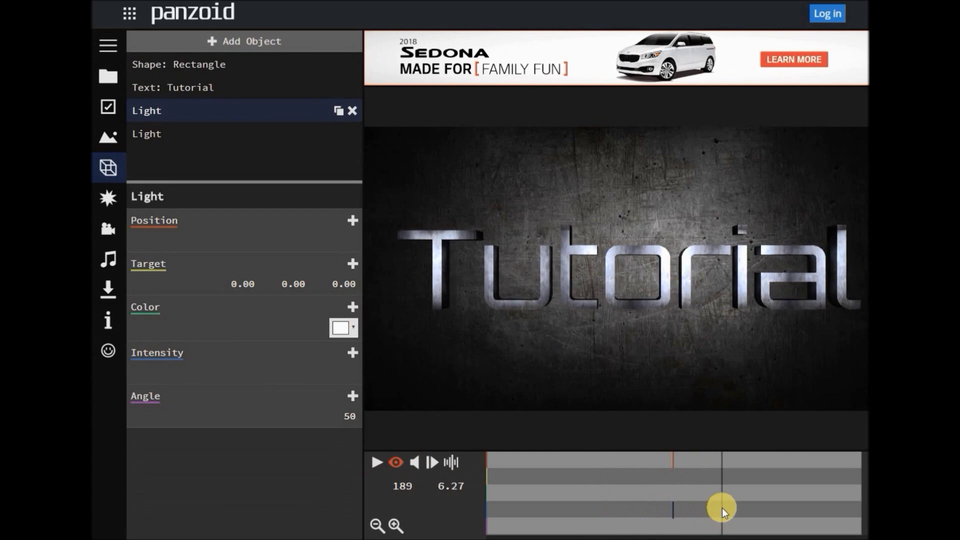
{"action": "left_click", "coordinate": [352, 352]}
{"action": "left_click", "coordinate": [350, 371]}
{"action": "type", "text": "3"}
{"action": "key", "text": "Return"}
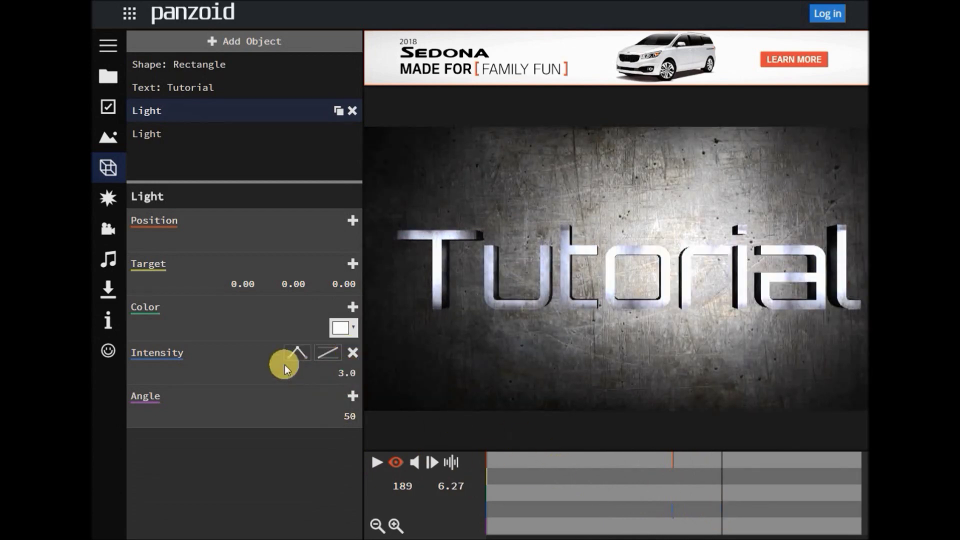
Step: Add another intensity keyframe for the first light near frame 229, set it to 1, and play back the flash
{"action": "left_click", "coordinate": [770, 509]}
{"action": "type", "text": "1"}
{"action": "key", "text": "Return"}
{"action": "left_click", "coordinate": [667, 503]}
{"action": "left_click_drag", "start_coordinate": [667, 503], "coordinate": [814, 508]}
{"action": "left_click", "coordinate": [376, 463]}
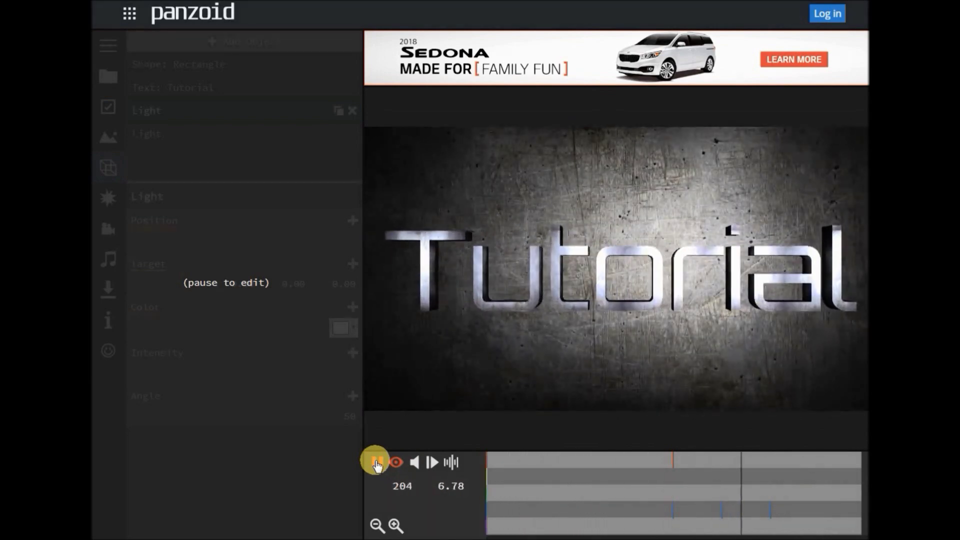
{"action": "left_click", "coordinate": [376, 462]}
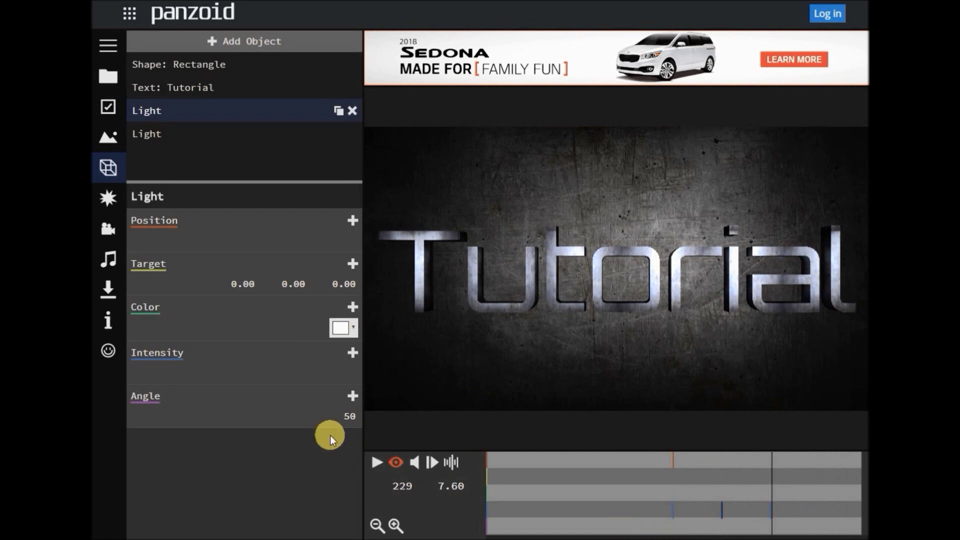
Step: Save the outro project and download its project file
{"action": "left_click", "coordinate": [111, 79]}
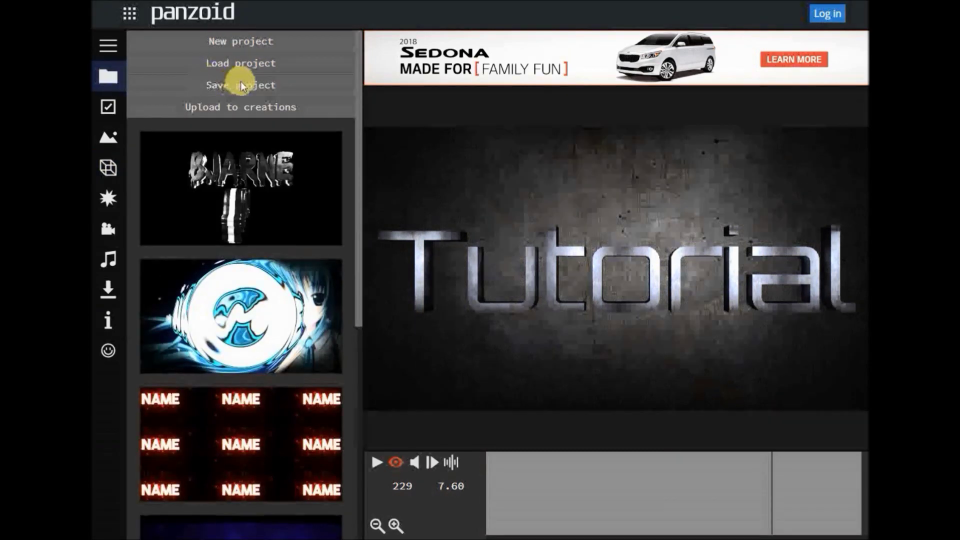
{"action": "left_click", "coordinate": [256, 85]}
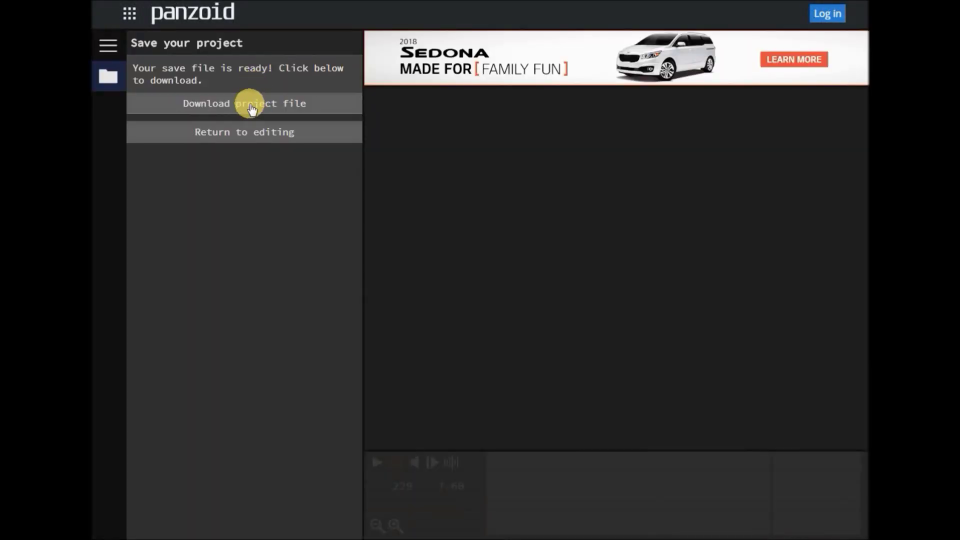
{"action": "left_click", "coordinate": [250, 104]}
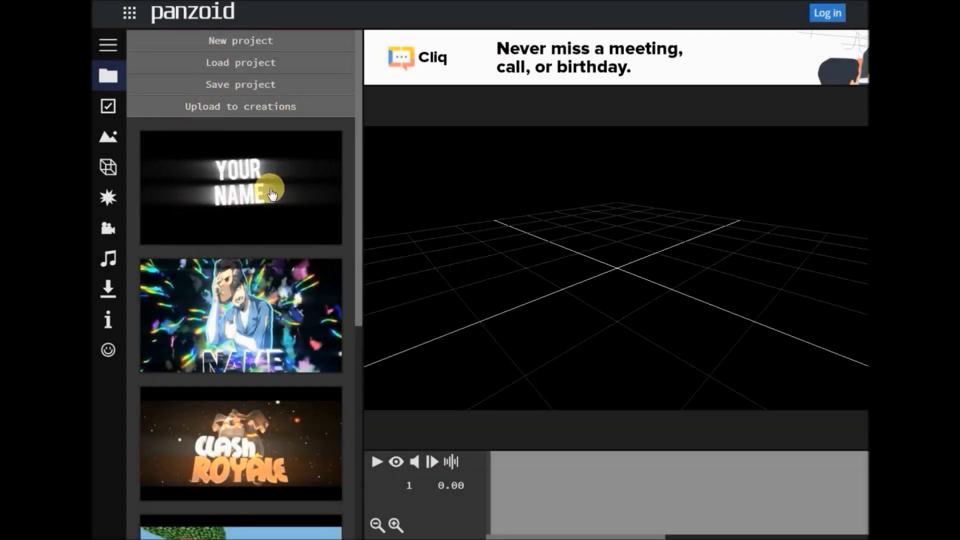
Step: Open the purple smoke "TEXT" template from the featured creations, leaving the current project
{"action": "left_click_drag", "start_coordinate": [356, 212], "coordinate": [360, 420]}
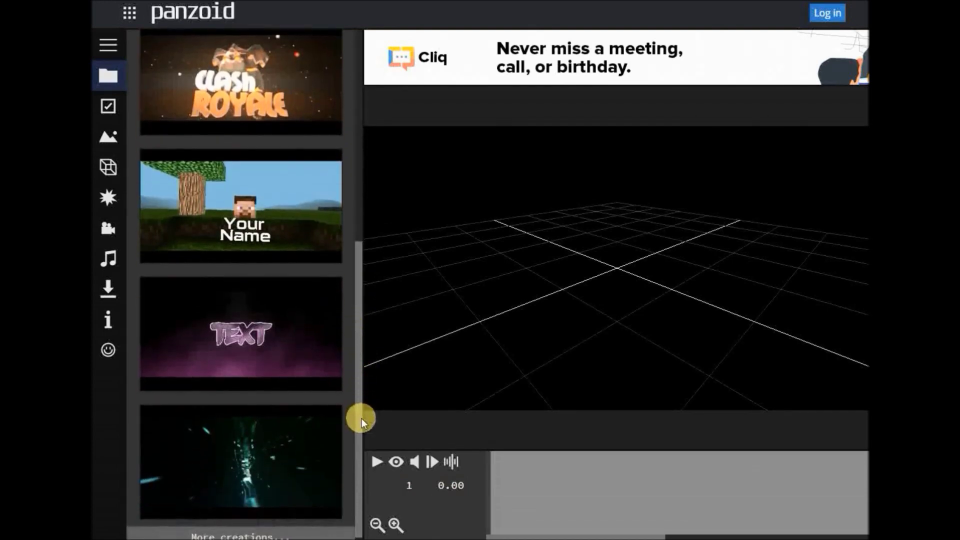
{"action": "left_click_drag", "start_coordinate": [358, 328], "coordinate": [356, 354]}
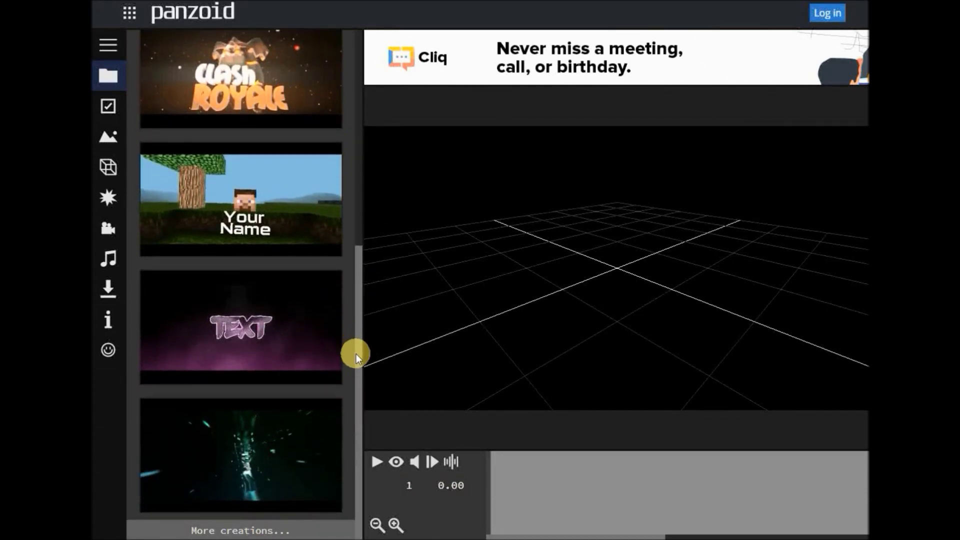
{"action": "left_click", "coordinate": [243, 323]}
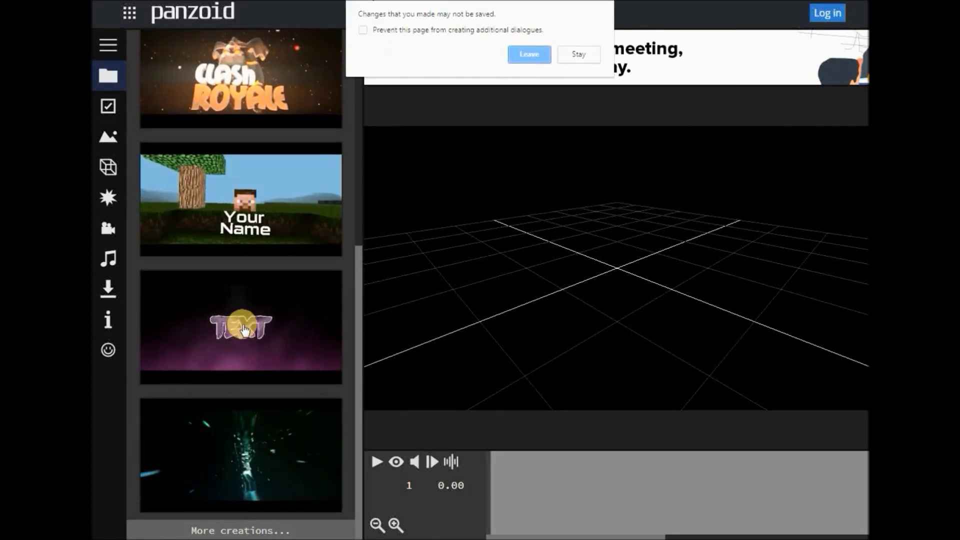
{"action": "left_click", "coordinate": [531, 54]}
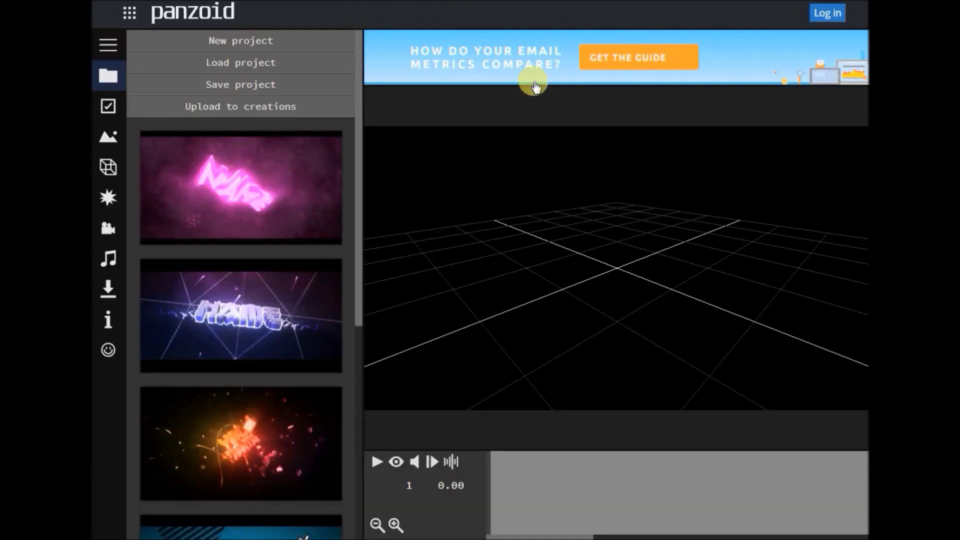
Step: Play back the loaded template through the camera view, pause it, and return to the free editing view
{"action": "left_click_drag", "start_coordinate": [645, 239], "coordinate": [530, 358]}
{"action": "scroll", "coordinate": [620, 274], "scroll_direction": "up", "scroll_amount": 5}
{"action": "left_click", "coordinate": [394, 460]}
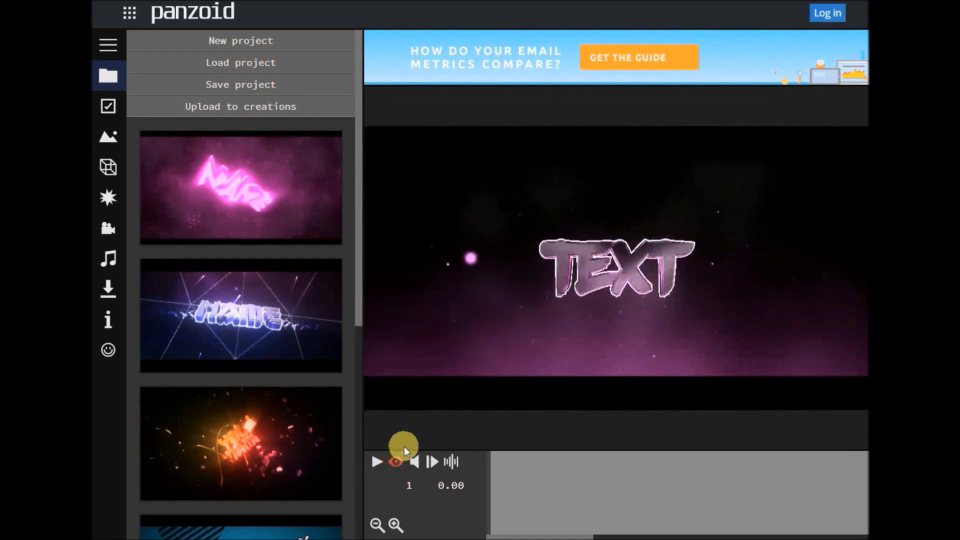
{"action": "left_click", "coordinate": [376, 461]}
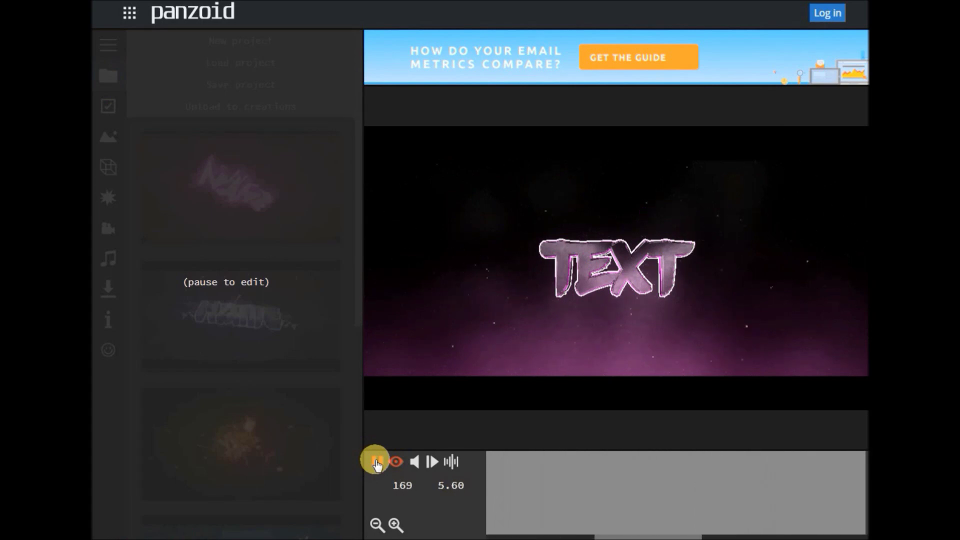
{"action": "left_click", "coordinate": [376, 460]}
{"action": "left_click", "coordinate": [395, 461]}
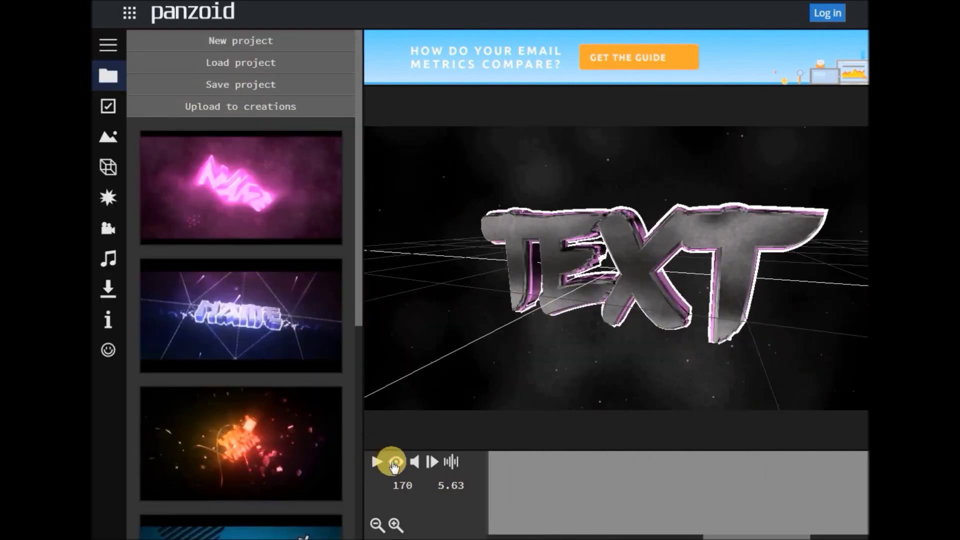
Step: Set the color of the second TEXT layer in the tEXT group to teal
{"action": "left_click", "coordinate": [106, 166]}
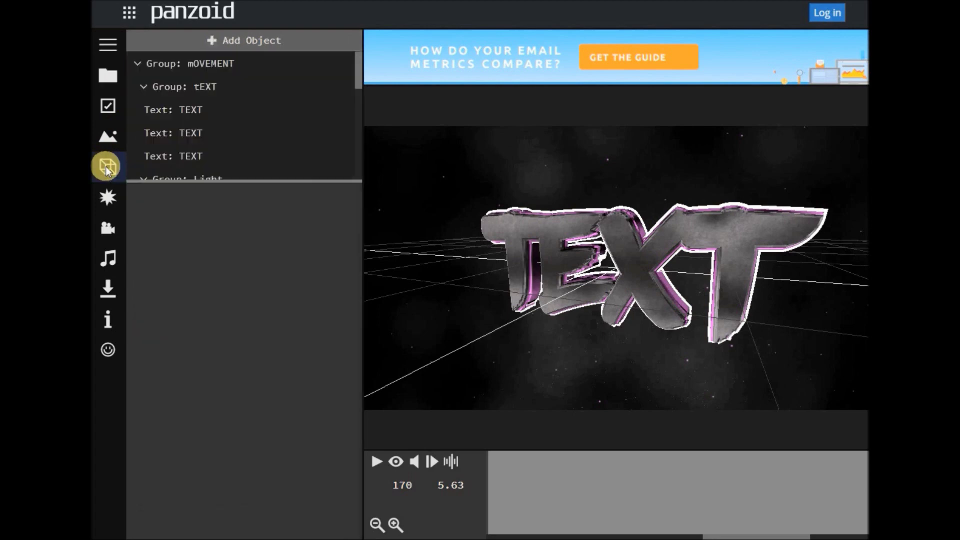
{"action": "left_click", "coordinate": [212, 64]}
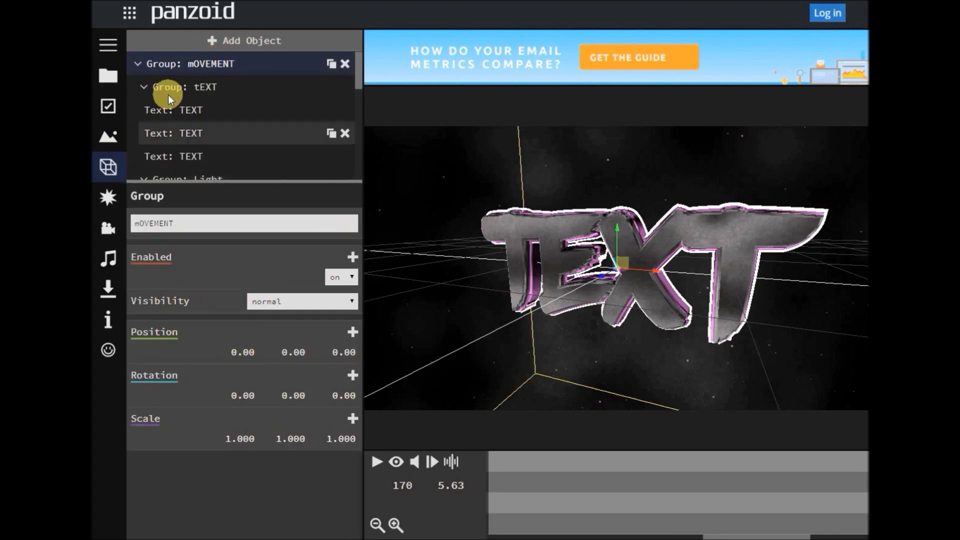
{"action": "left_click", "coordinate": [186, 110]}
{"action": "left_click_drag", "start_coordinate": [360, 322], "coordinate": [368, 405]}
{"action": "left_click", "coordinate": [167, 131]}
{"action": "left_click", "coordinate": [344, 385]}
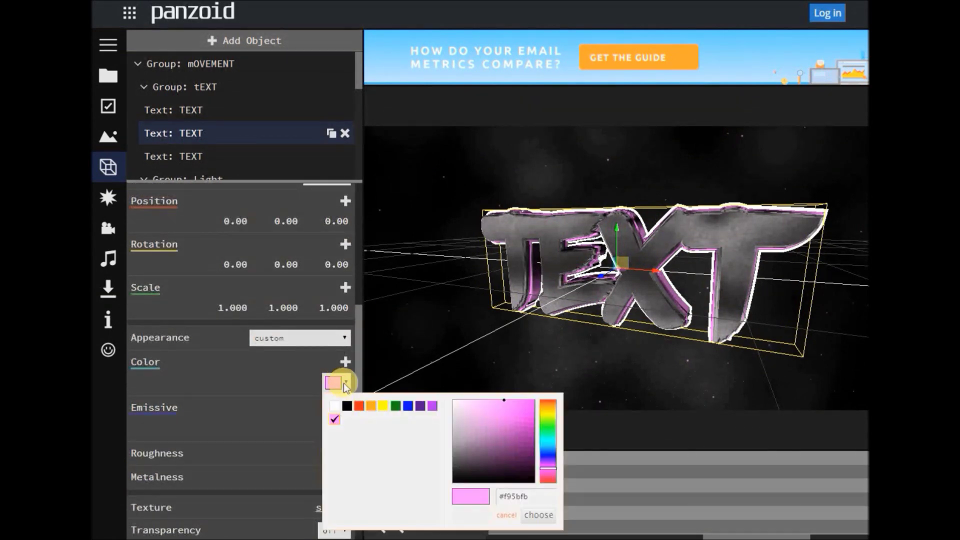
{"action": "left_click", "coordinate": [548, 436]}
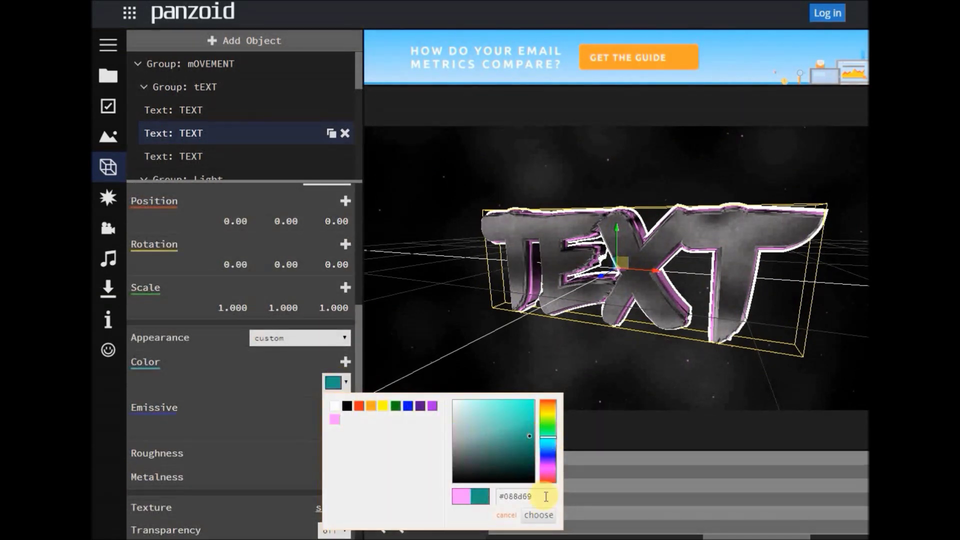
{"action": "left_click", "coordinate": [538, 515]}
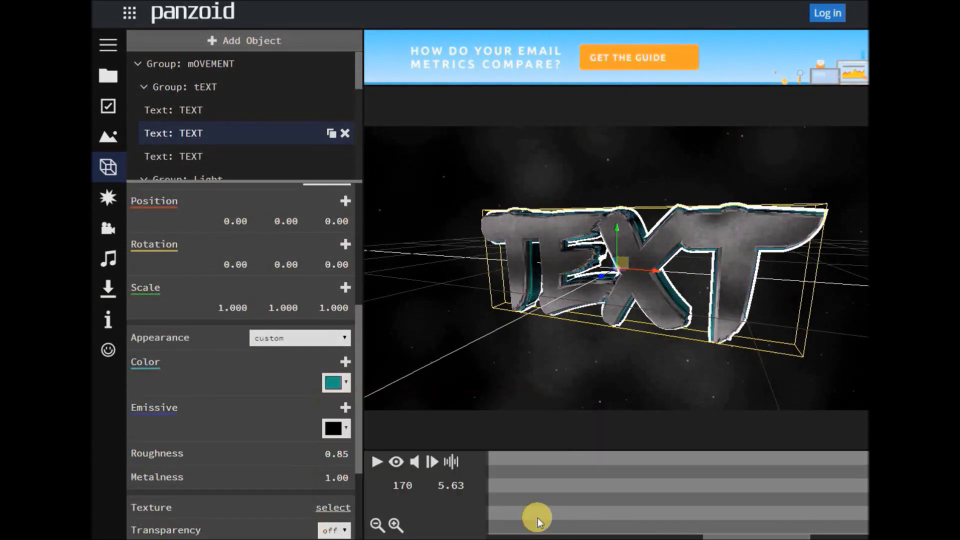
Step: Change the second TEXT layer's color to a bright light blue
{"action": "left_click", "coordinate": [336, 382]}
{"action": "left_click", "coordinate": [550, 443]}
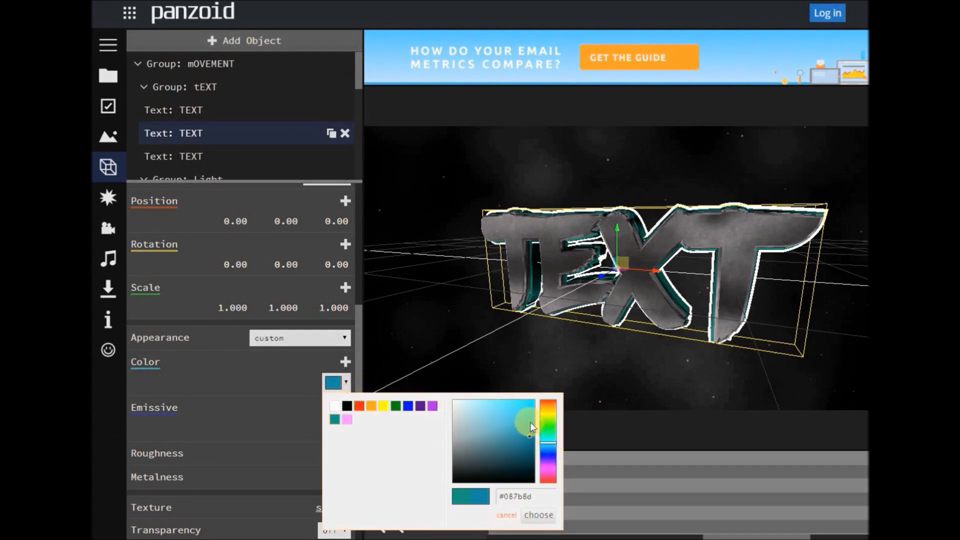
{"action": "left_click", "coordinate": [530, 514]}
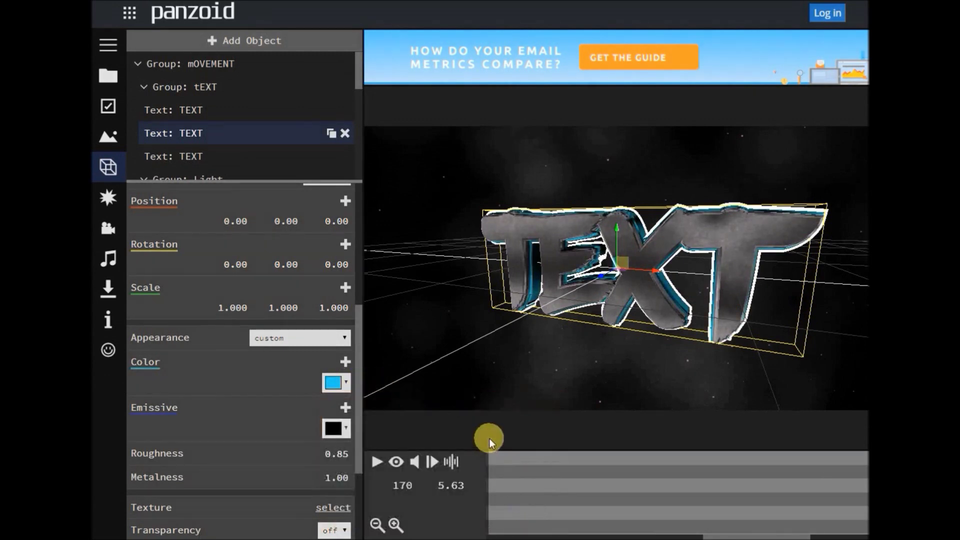
Step: Examine the material settings of the first and third TEXT layers and the second light in the Light group
{"action": "left_click", "coordinate": [188, 110]}
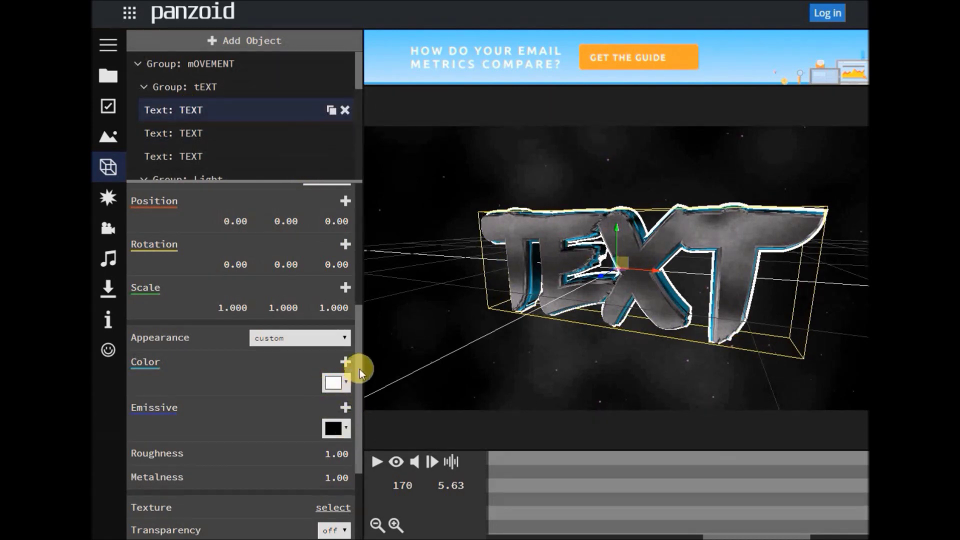
{"action": "left_click_drag", "start_coordinate": [359, 369], "coordinate": [361, 419]}
{"action": "left_click", "coordinate": [193, 157]}
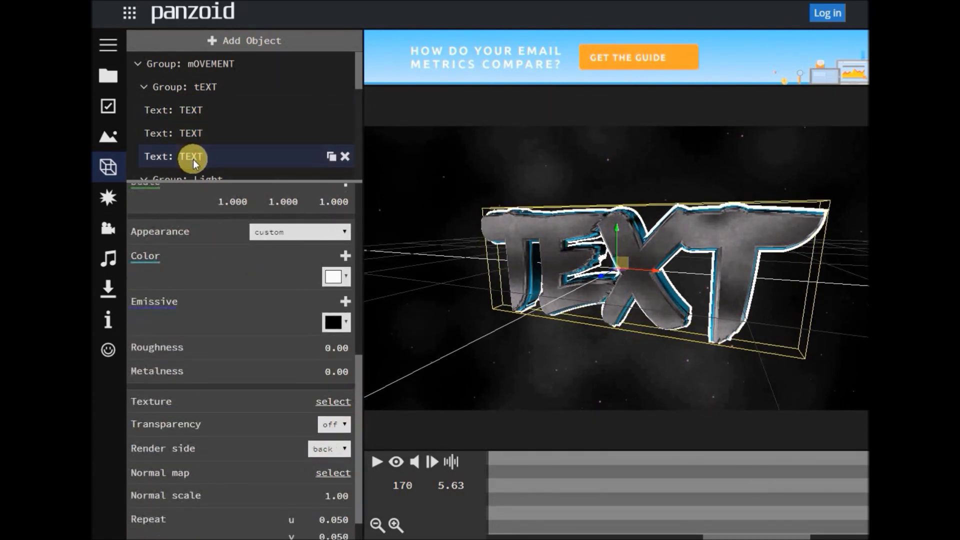
{"action": "scroll", "coordinate": [356, 100], "scroll_direction": "down", "scroll_amount": 3}
{"action": "left_click", "coordinate": [161, 105]}
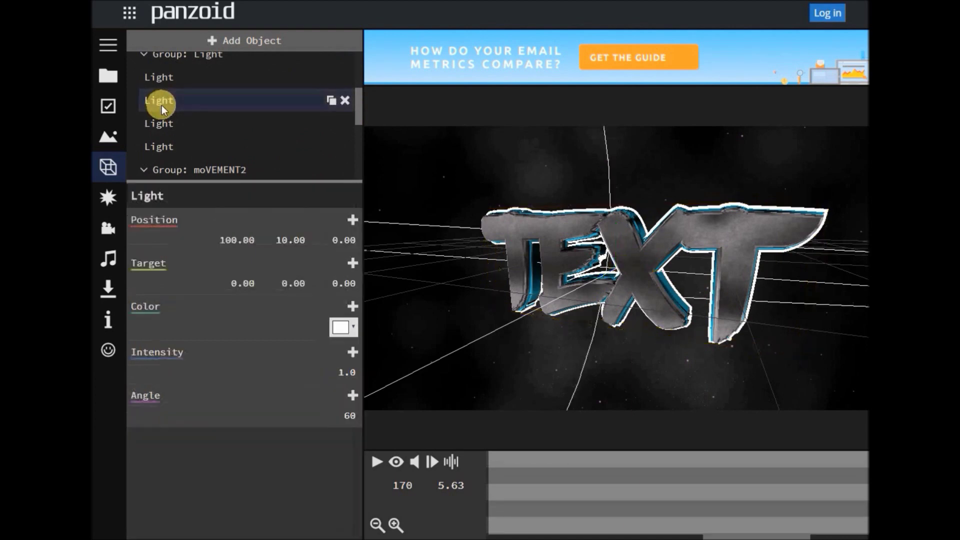
Step: Move the fourth light of the Light group to about 59.28 on X and check the third and second lights
{"action": "left_click", "coordinate": [204, 145]}
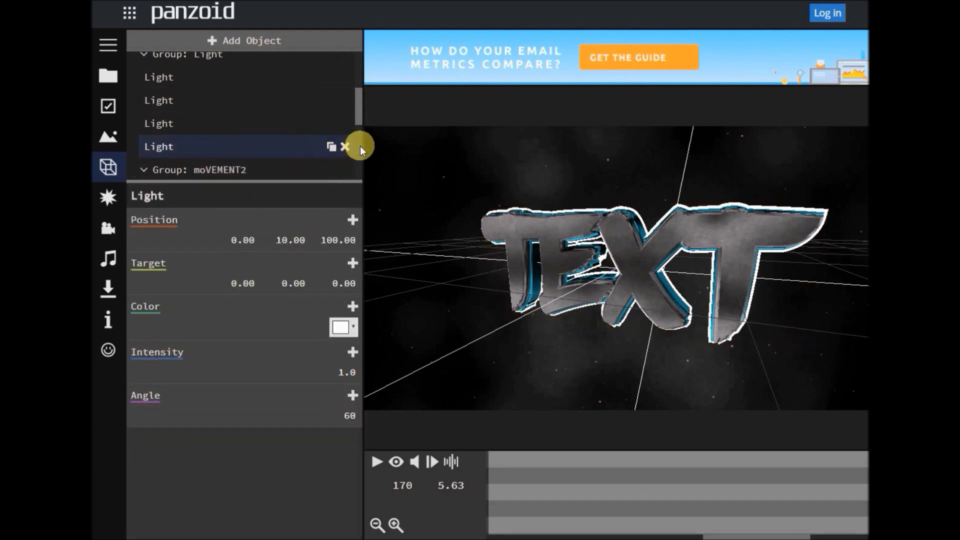
{"action": "scroll", "coordinate": [579, 294], "scroll_direction": "down", "scroll_amount": 10}
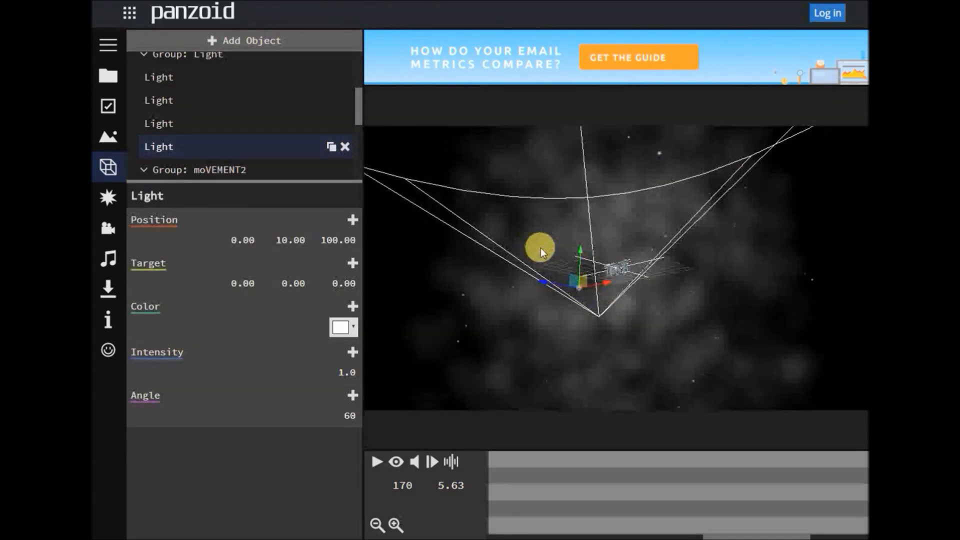
{"action": "left_click_drag", "start_coordinate": [581, 280], "coordinate": [544, 255]}
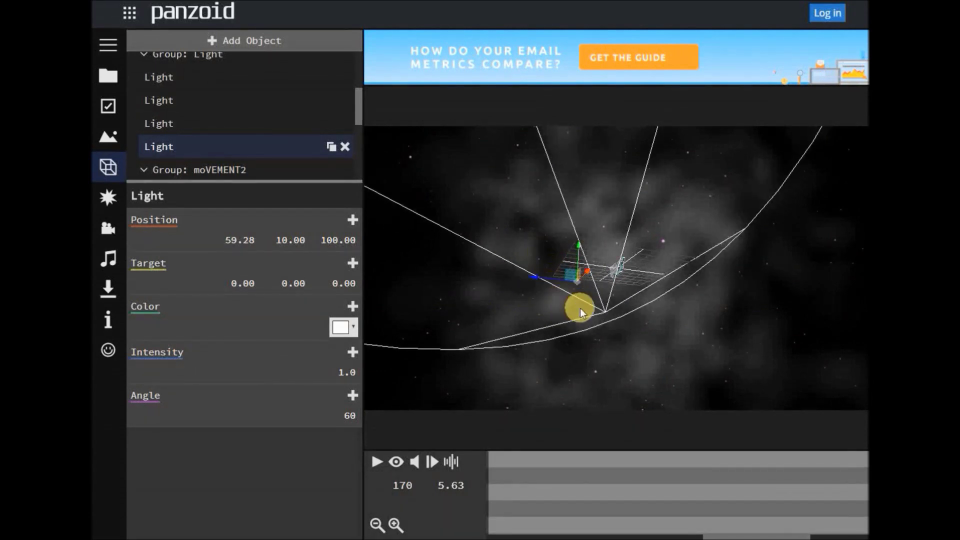
{"action": "left_click", "coordinate": [184, 122]}
{"action": "left_click", "coordinate": [170, 106]}
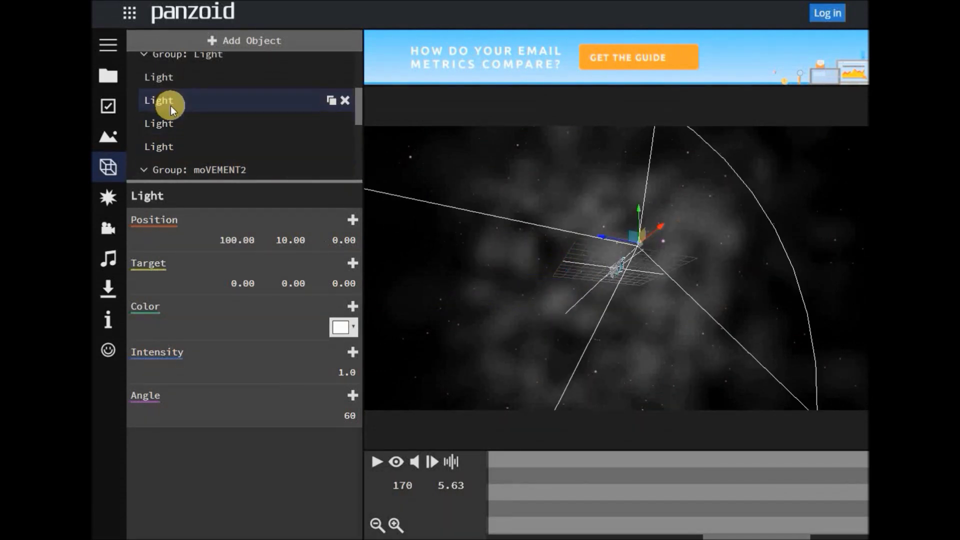
Step: Examine the template's effects, including Shutter, Color Correction and Radial Blur
{"action": "left_click", "coordinate": [108, 197]}
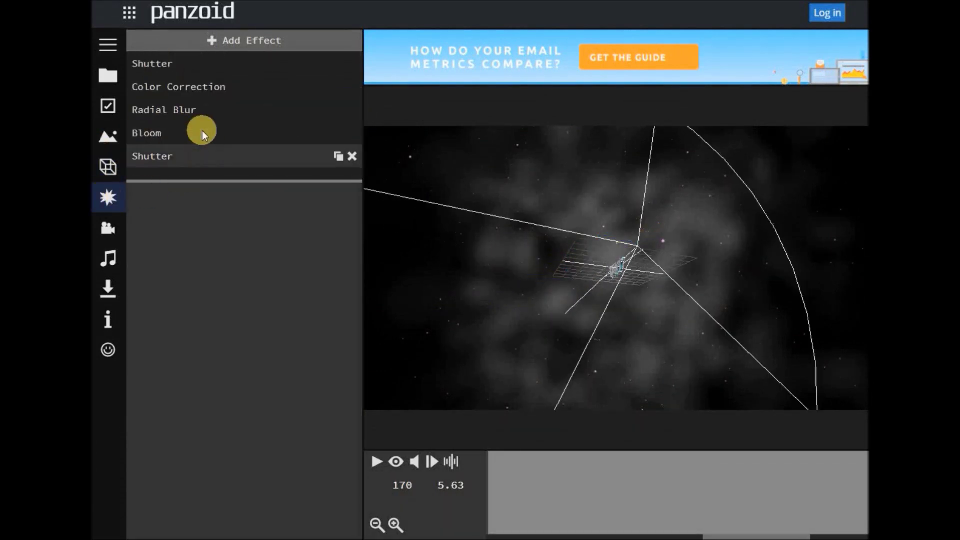
{"action": "left_click", "coordinate": [163, 63]}
{"action": "left_click", "coordinate": [183, 88]}
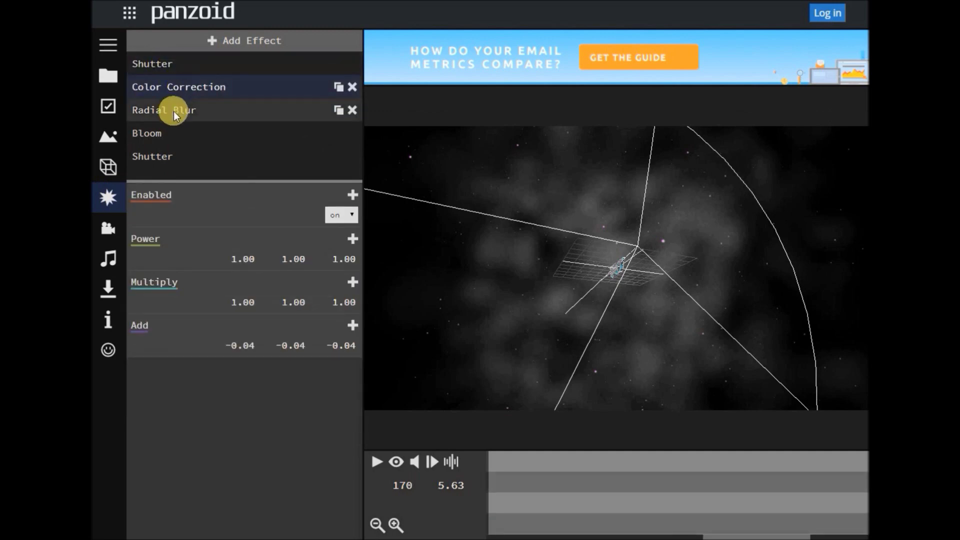
{"action": "left_click", "coordinate": [174, 109]}
{"action": "left_click", "coordinate": [160, 156]}
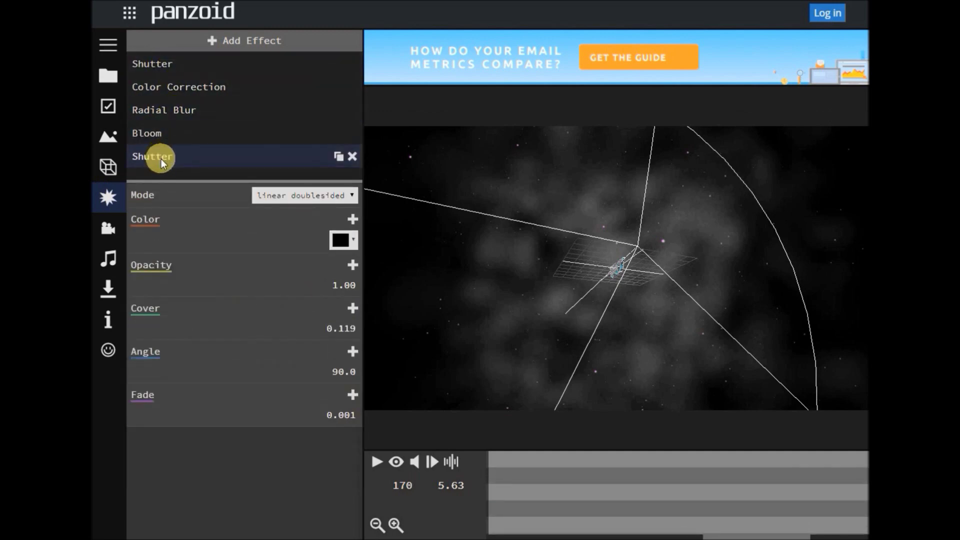
Step: Move the camera back along Z, look through it, and adjust its Z position to about 108.83
{"action": "left_click", "coordinate": [108, 228]}
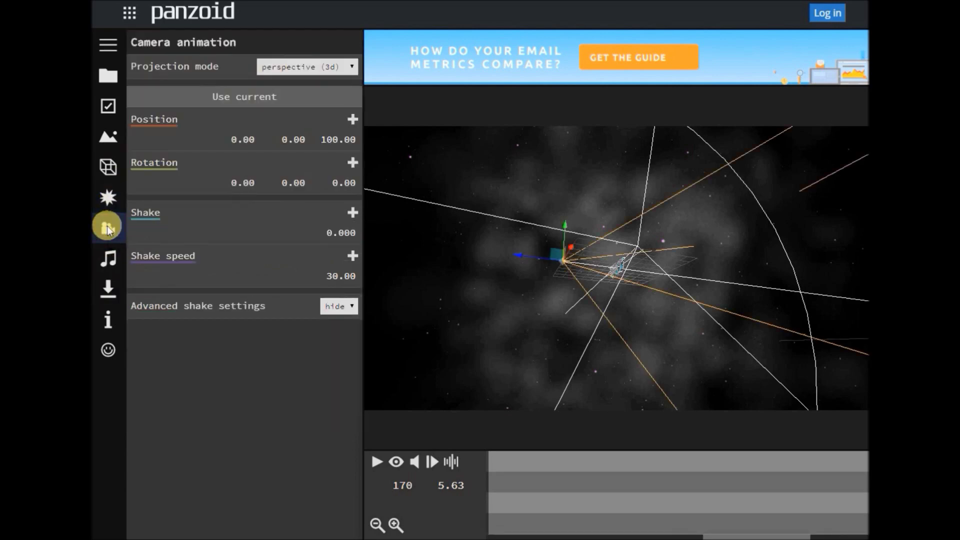
{"action": "left_click_drag", "start_coordinate": [539, 256], "coordinate": [495, 250]}
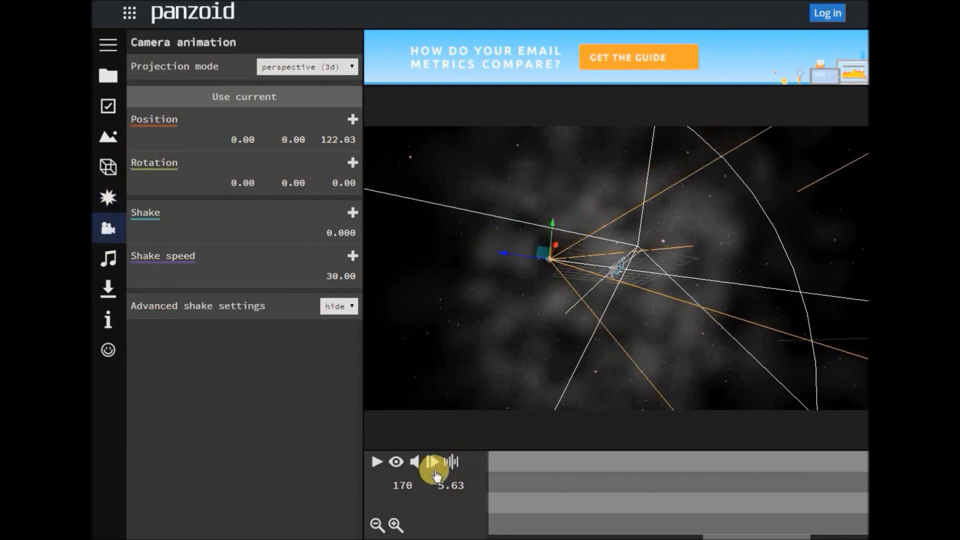
{"action": "left_click", "coordinate": [395, 462]}
{"action": "left_click_drag", "start_coordinate": [352, 140], "coordinate": [295, 181]}
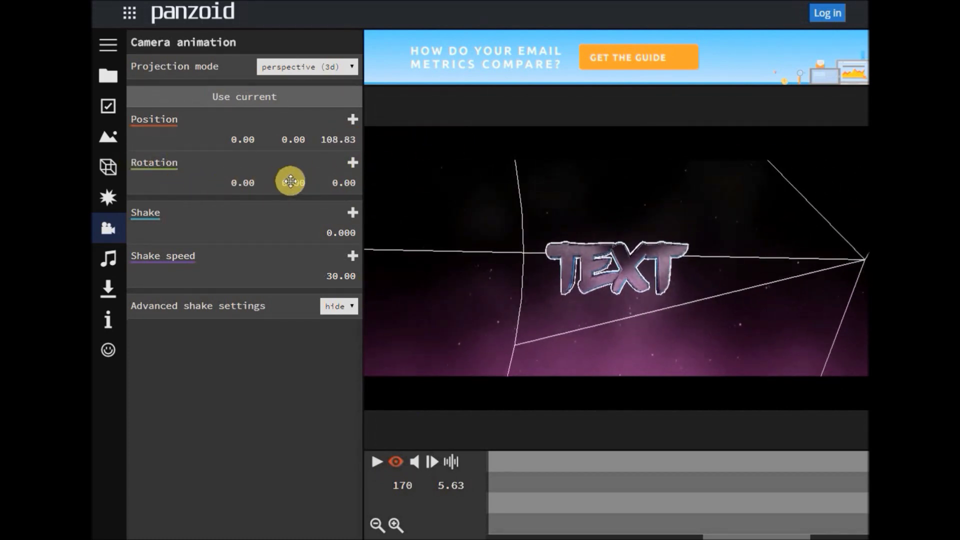
Step: Review the available scenes and the template's basic video settings, and return to the object list
{"action": "left_click", "coordinate": [112, 137]}
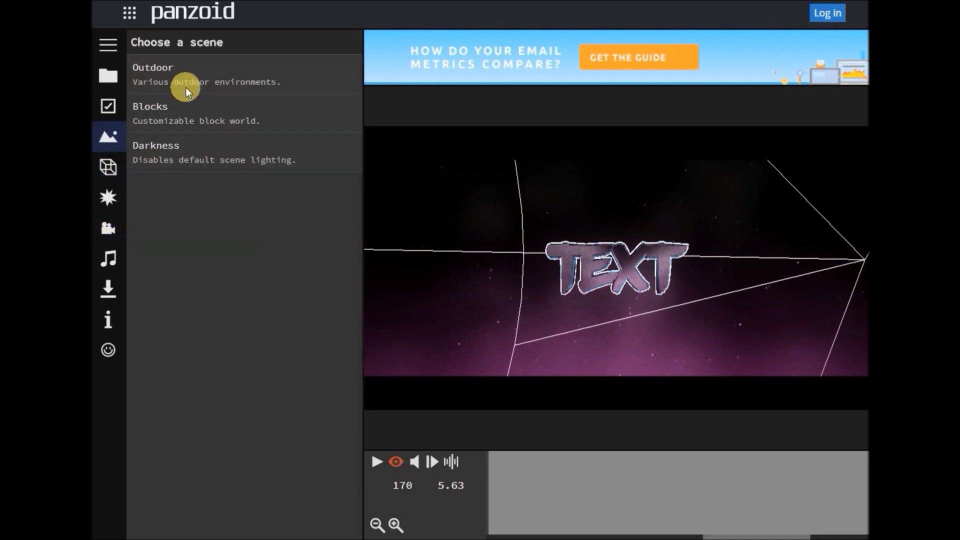
{"action": "left_click", "coordinate": [109, 106]}
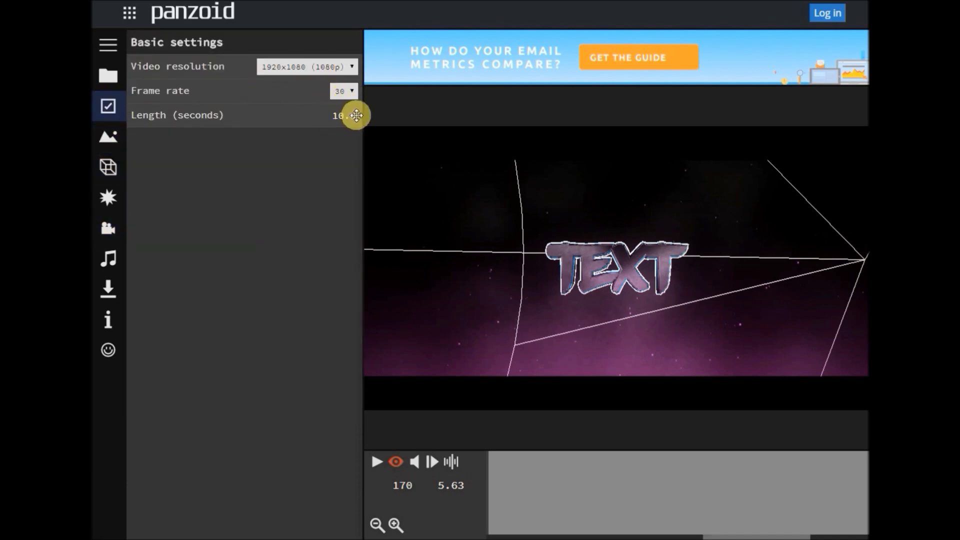
{"action": "left_click", "coordinate": [108, 168]}
Step: Reload the page without saving the template to get an empty project and a fresh selection of templates
{"action": "left_click", "coordinate": [133, 32]}
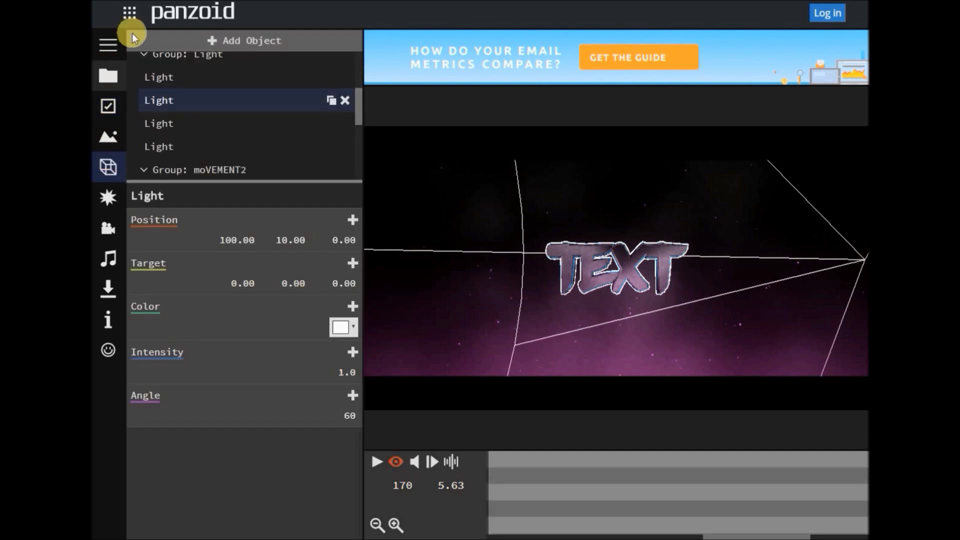
{"action": "key", "text": "F5"}
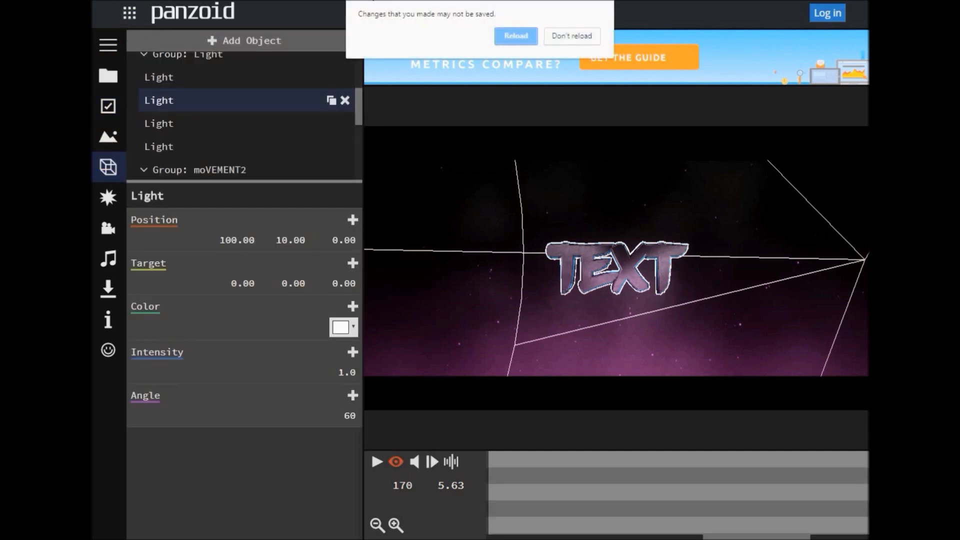
{"action": "left_click", "coordinate": [515, 36]}
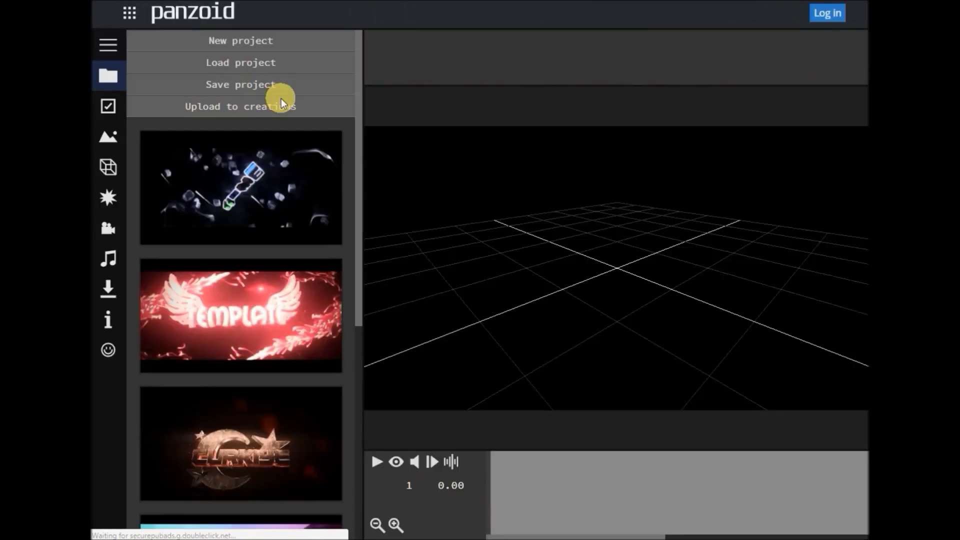
Step: Browse the ready-made templates, refresh the selection, and load the blue template with the white diamond and NAME text
{"action": "left_click_drag", "start_coordinate": [354, 161], "coordinate": [328, 382]}
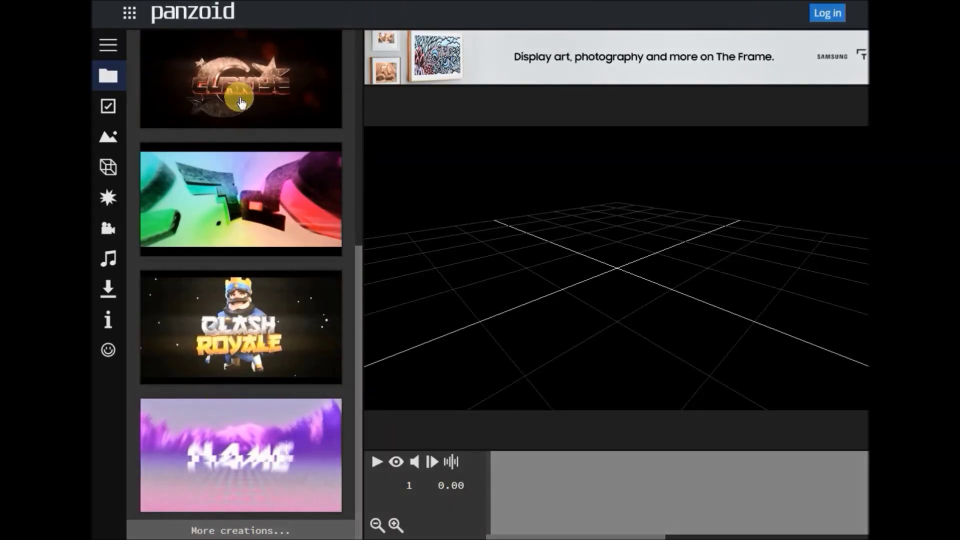
{"action": "key", "text": "F5"}
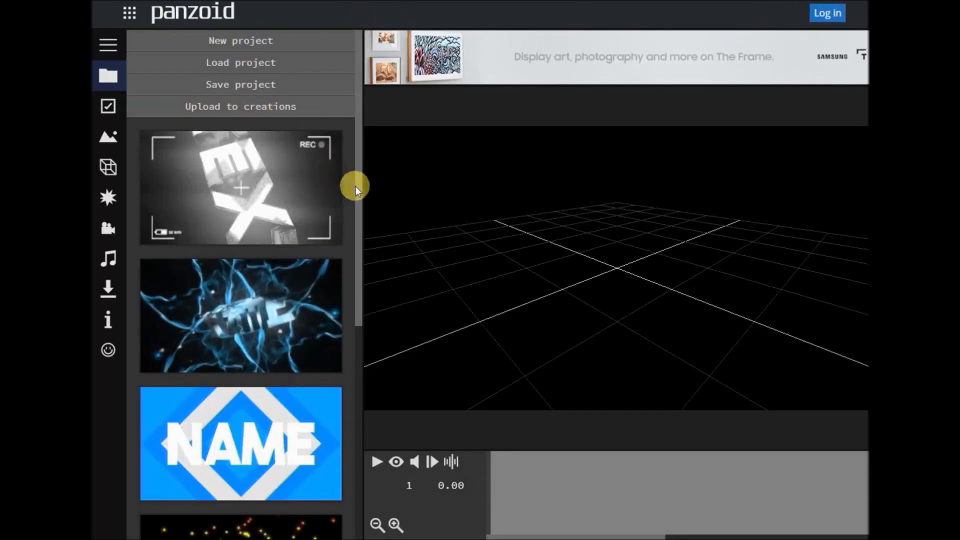
{"action": "left_click_drag", "start_coordinate": [355, 302], "coordinate": [355, 394]}
{"action": "scroll", "coordinate": [278, 274], "scroll_direction": "down", "scroll_amount": 2}
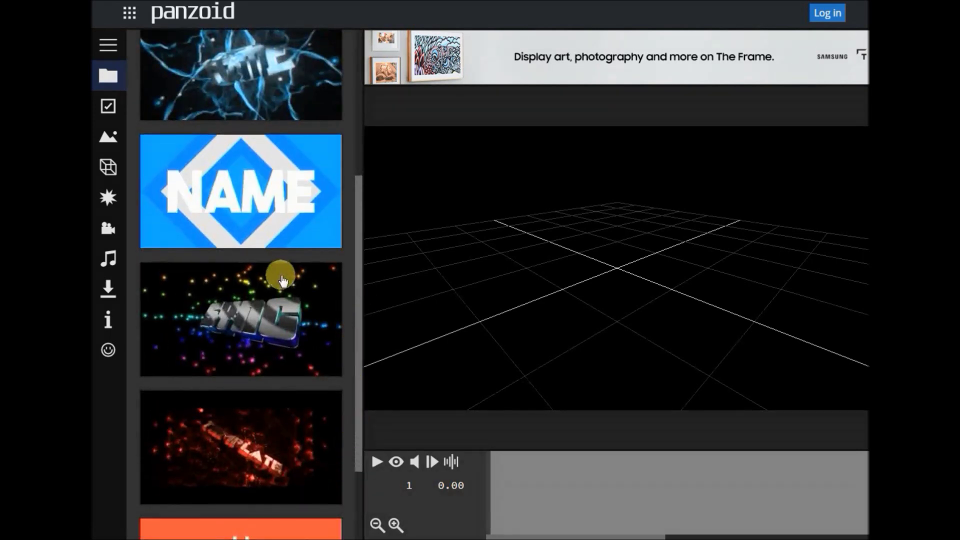
{"action": "left_click", "coordinate": [254, 205]}
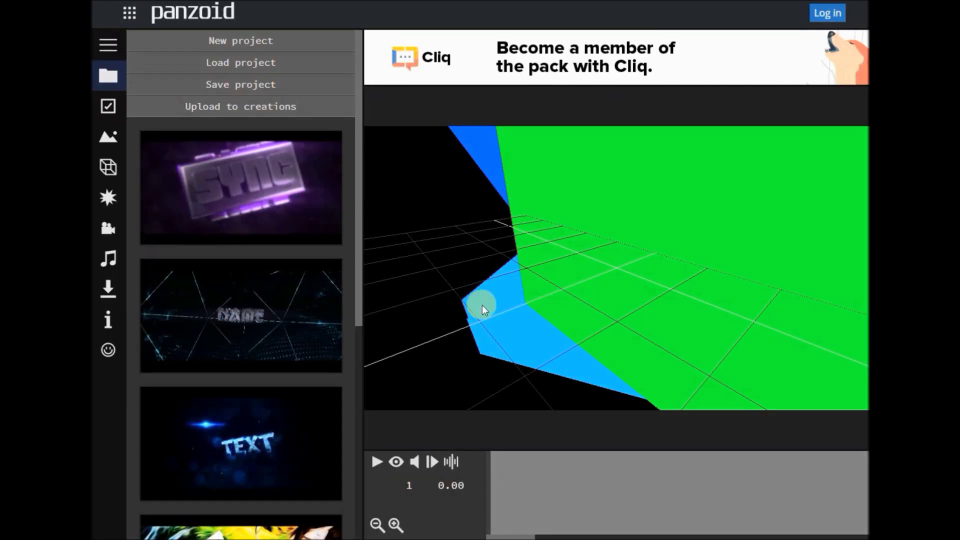
Step: Examine the First animation group and the first rectangle in the Shutter thing group, and reload the page without saving
{"action": "left_click_drag", "start_coordinate": [482, 304], "coordinate": [479, 263]}
{"action": "scroll", "coordinate": [587, 265], "scroll_direction": "down", "scroll_amount": 5}
{"action": "left_click", "coordinate": [110, 161]}
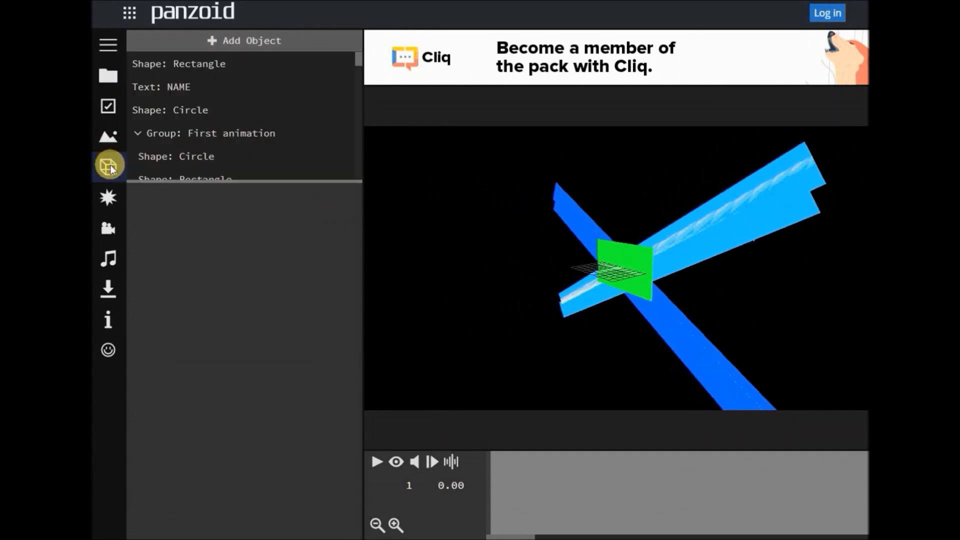
{"action": "left_click", "coordinate": [199, 133]}
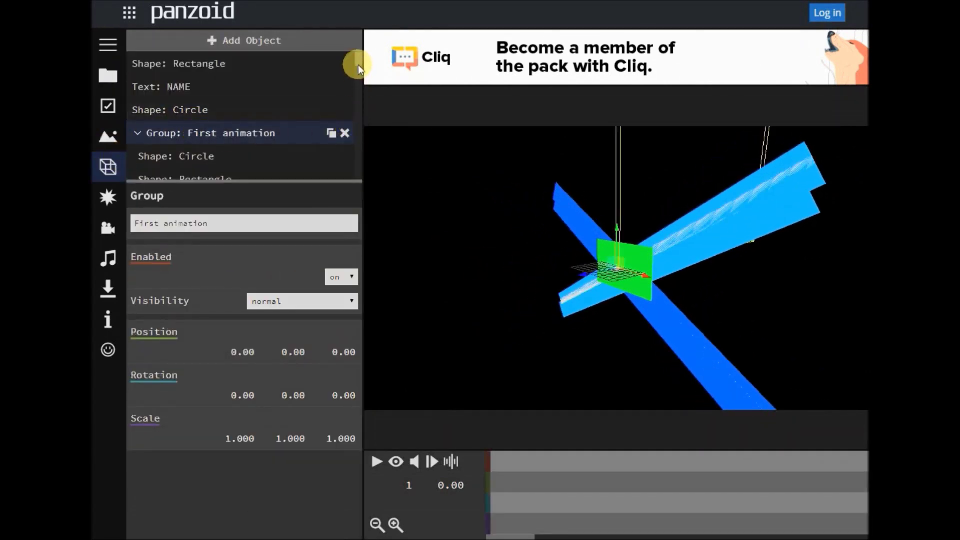
{"action": "left_click_drag", "start_coordinate": [357, 65], "coordinate": [258, 103]}
{"action": "left_click", "coordinate": [221, 107]}
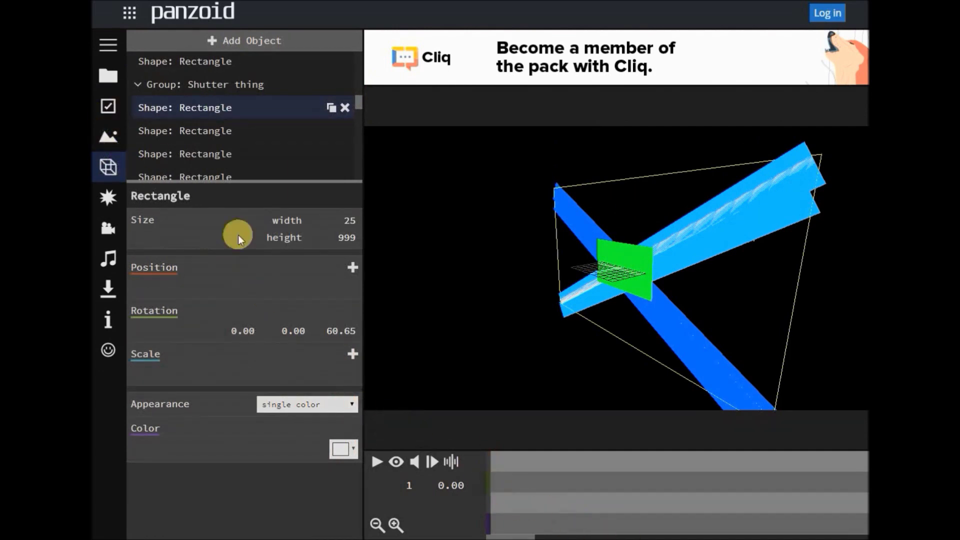
{"action": "key", "text": "F5"}
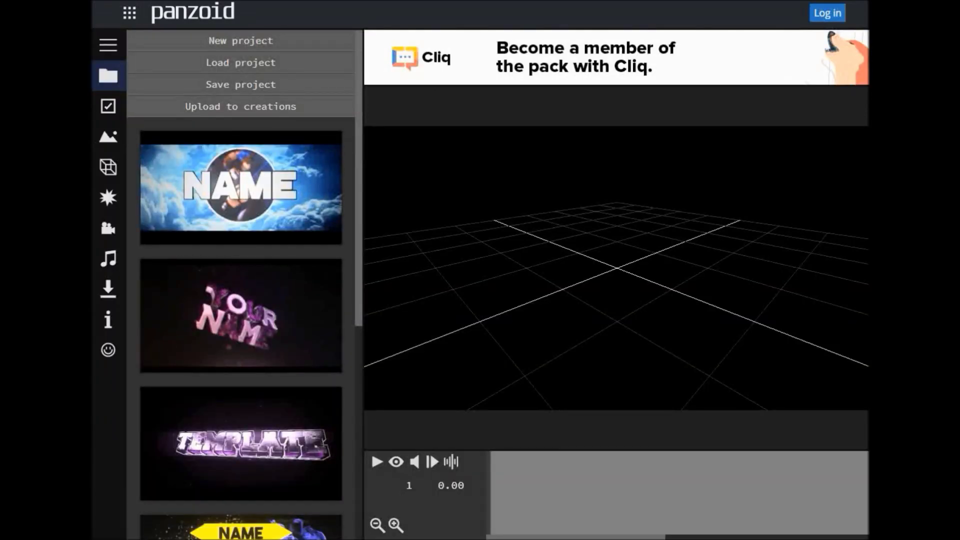